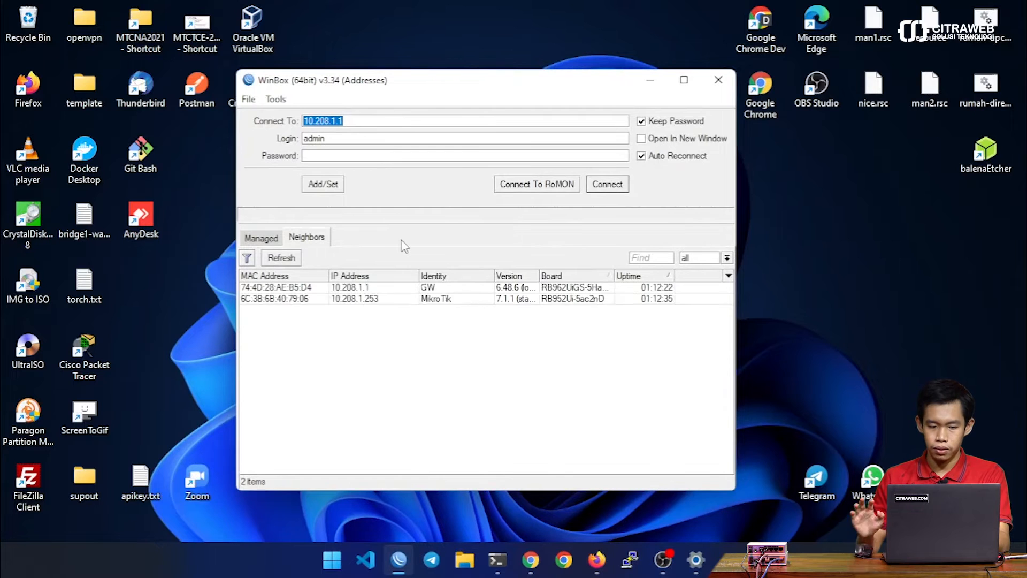
# Step: Connect to the gateway router at 10.208.1.1 as admin and zoom the interface in for larger text
pyautogui.click(605, 184)
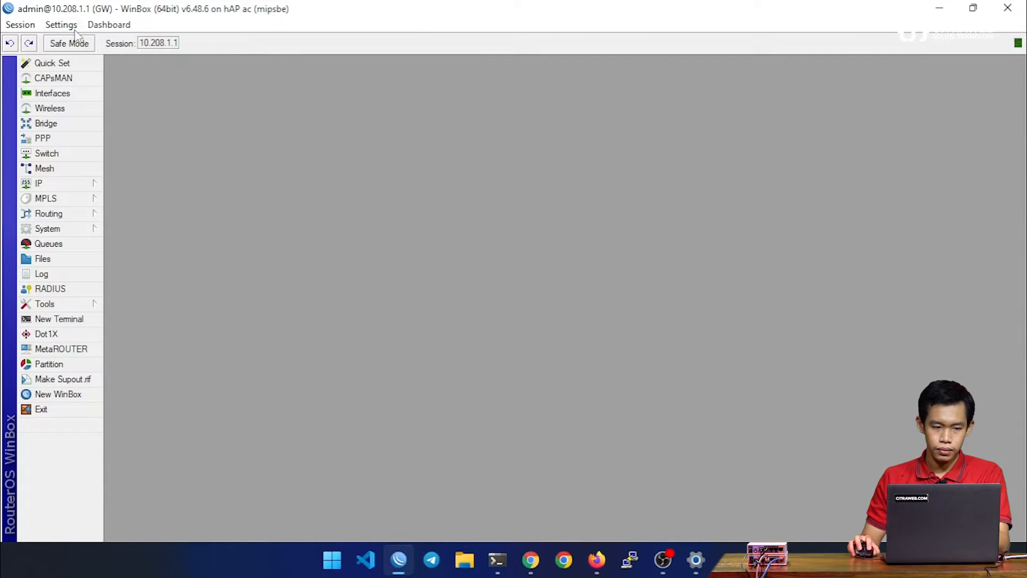
pyautogui.click(75, 27)
pyautogui.click(81, 83)
pyautogui.click(61, 25)
pyautogui.click(80, 81)
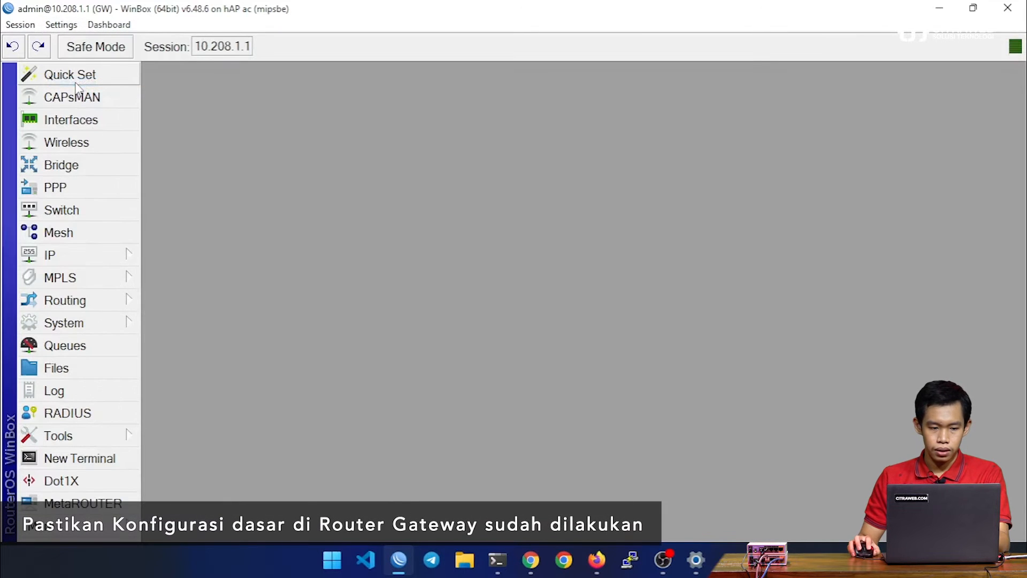
# Step: Open the router's IP address list and check the address assigned to bridge1-lan
pyautogui.click(99, 255)
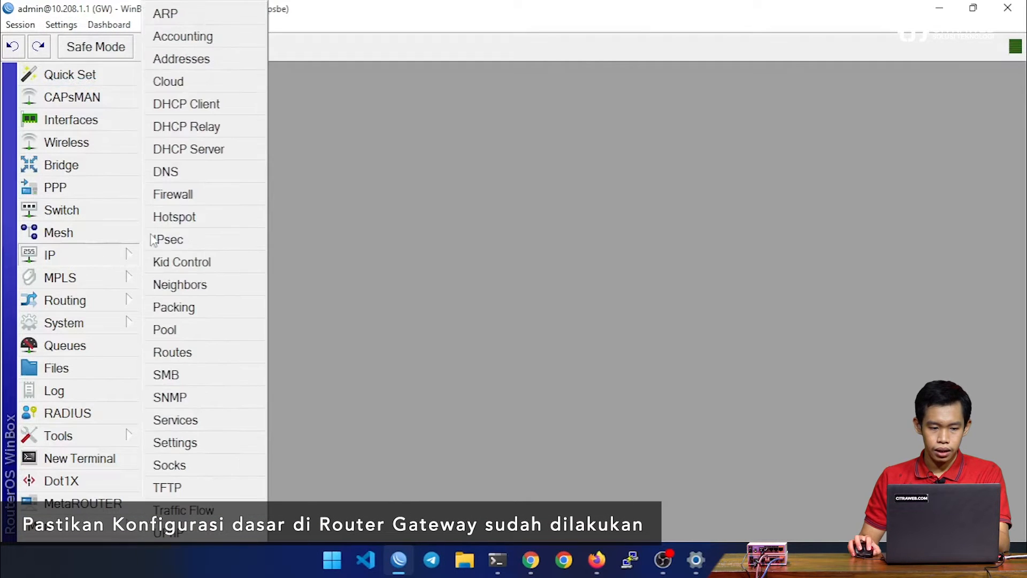
pyautogui.click(203, 63)
pyautogui.click(261, 154)
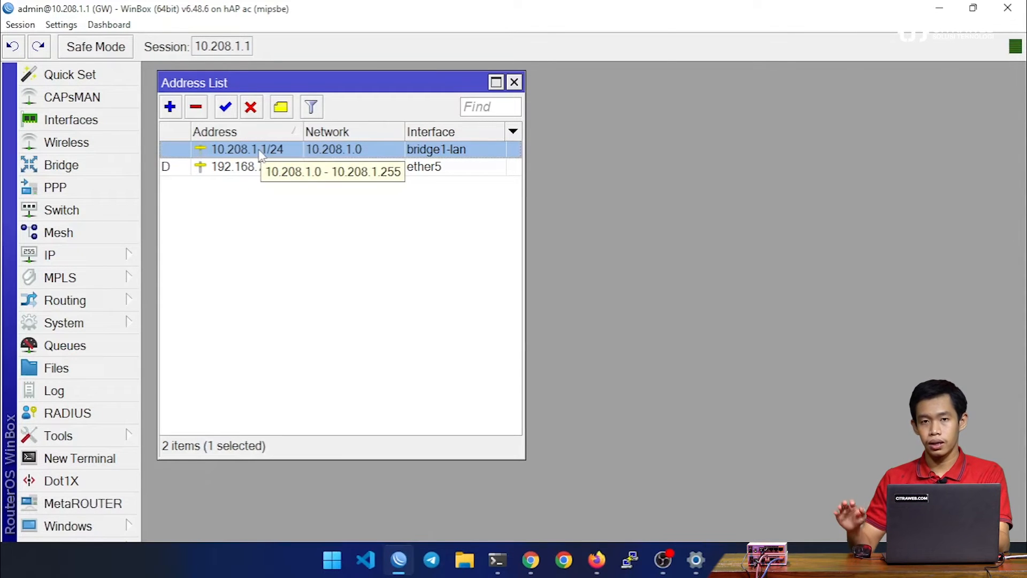
# Step: Review the DHCP server leases, checking the laptop's lease, and close the DHCP Server and Address List windows
pyautogui.click(75, 261)
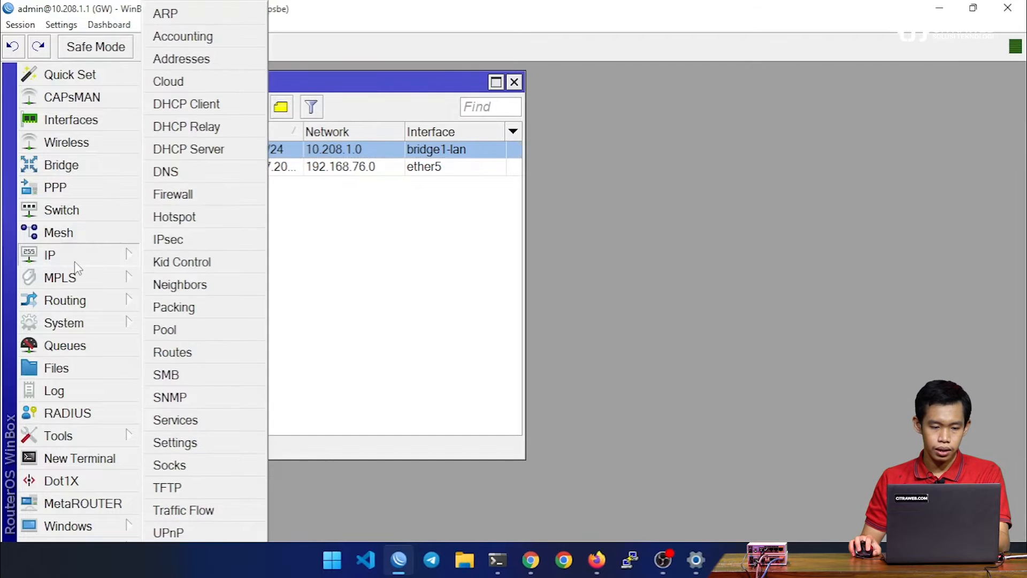
pyautogui.click(188, 149)
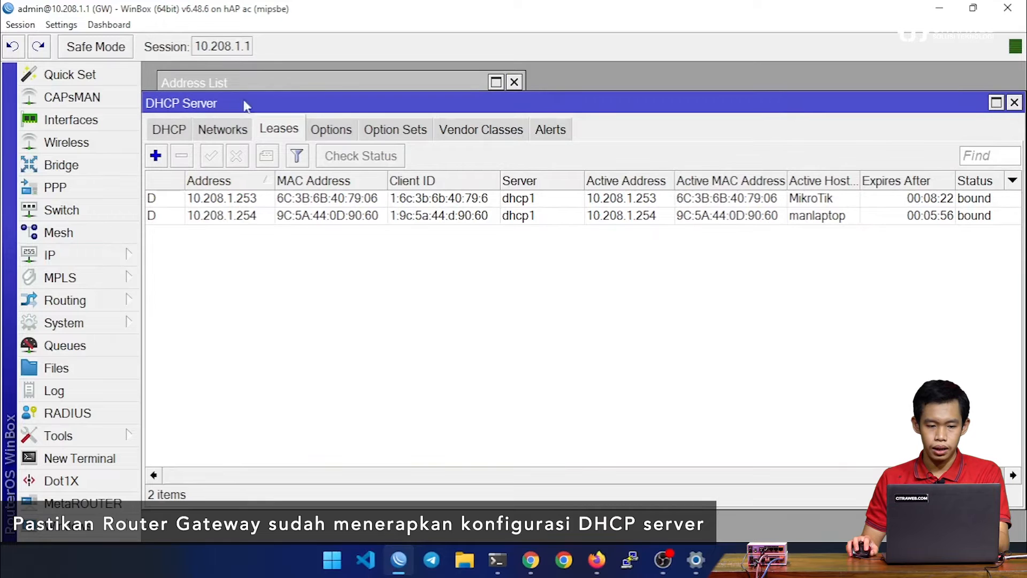
pyautogui.click(260, 219)
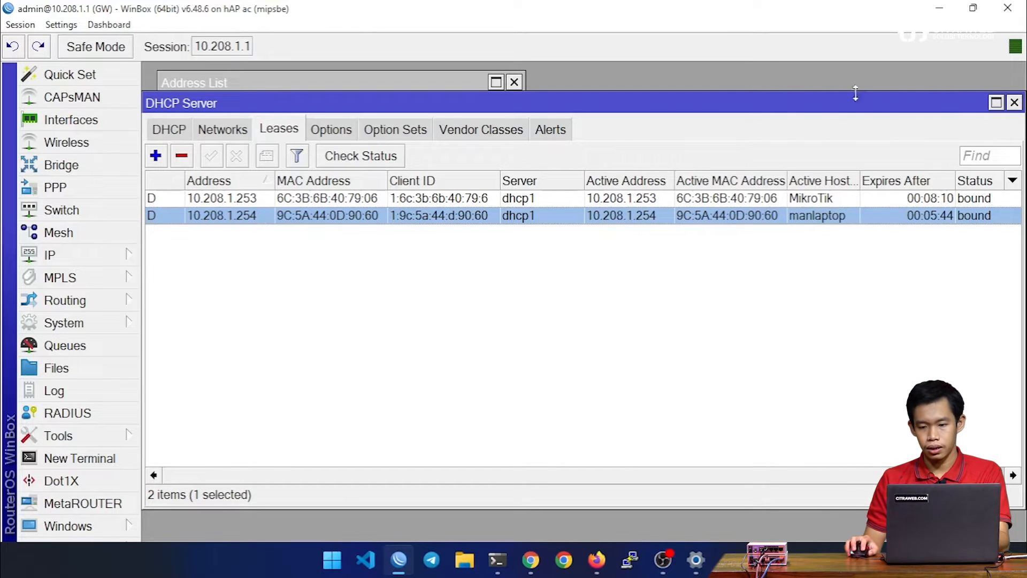
pyautogui.click(1015, 103)
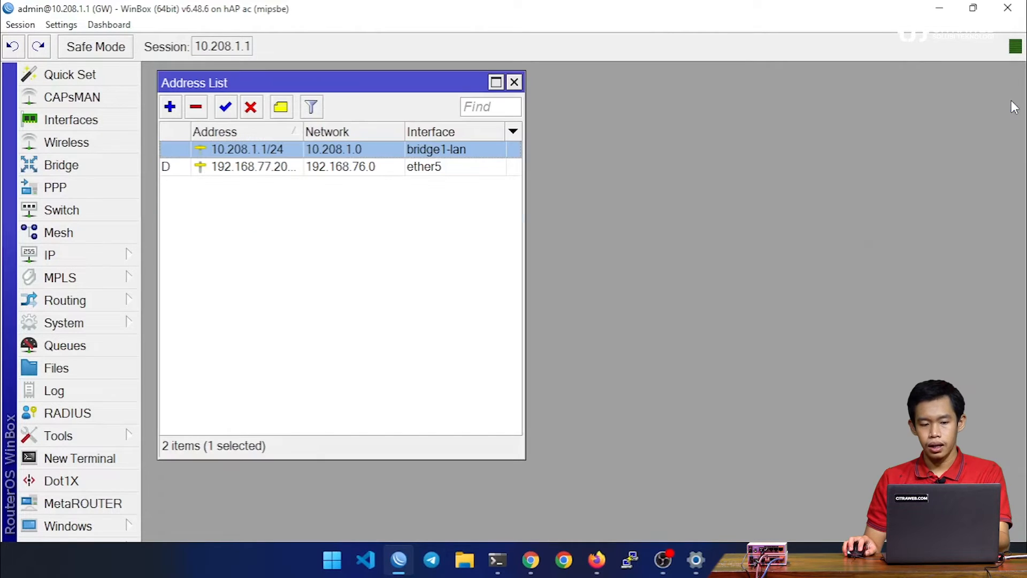
pyautogui.click(514, 82)
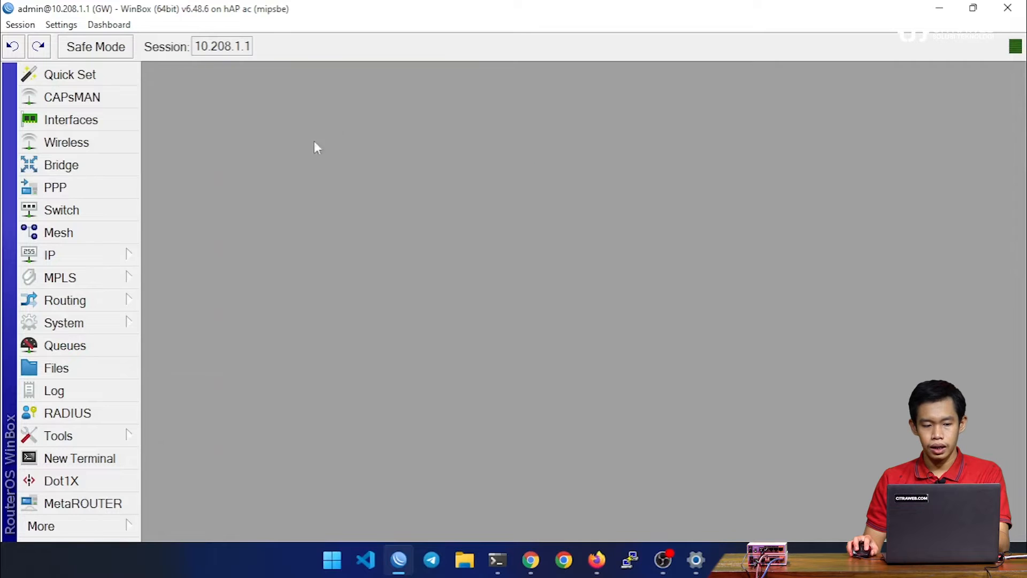
# Step: Open the router's DNS settings and highlight the Dynamic Servers address
pyautogui.click(104, 258)
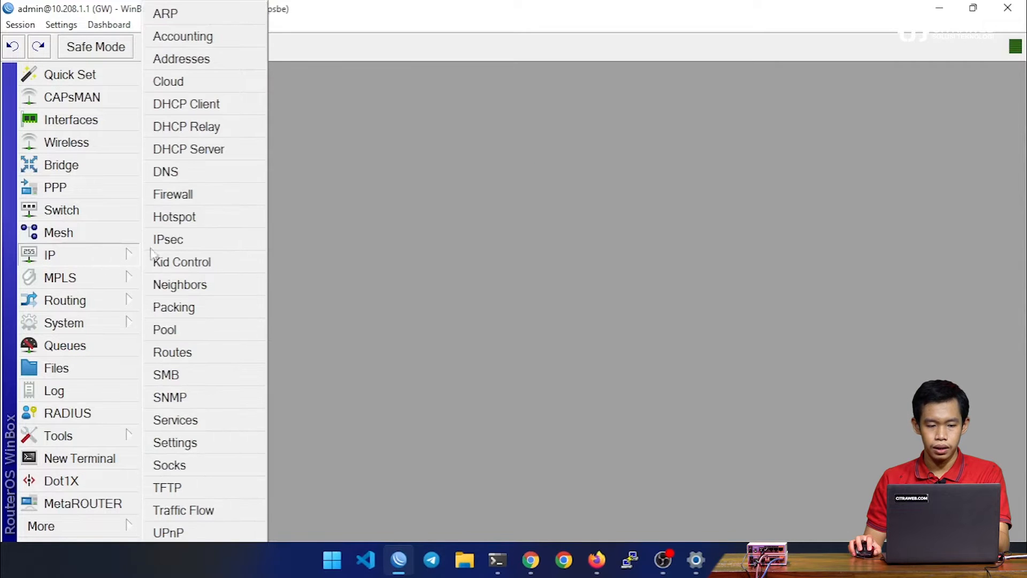
pyautogui.click(207, 176)
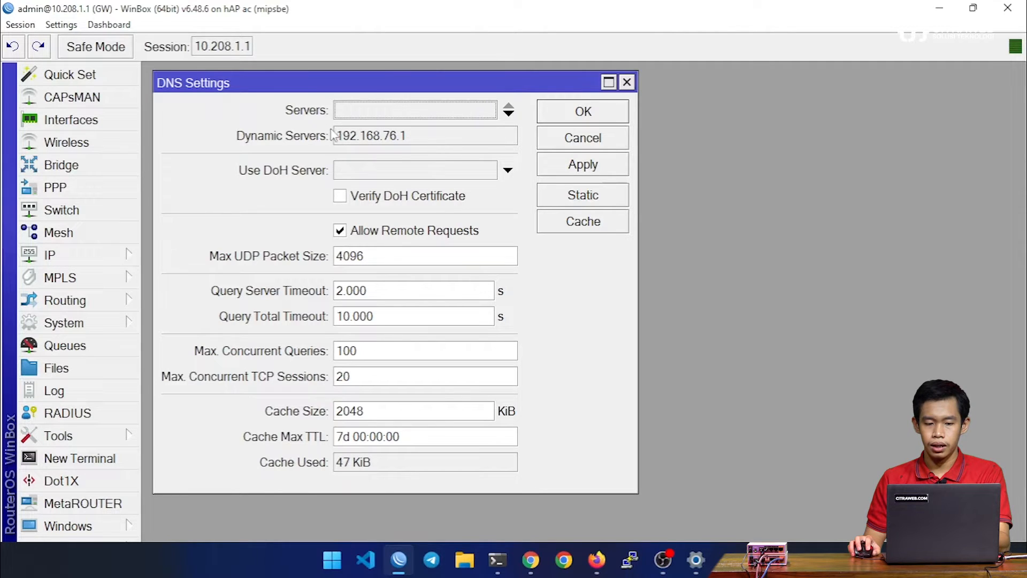
pyautogui.click(362, 146)
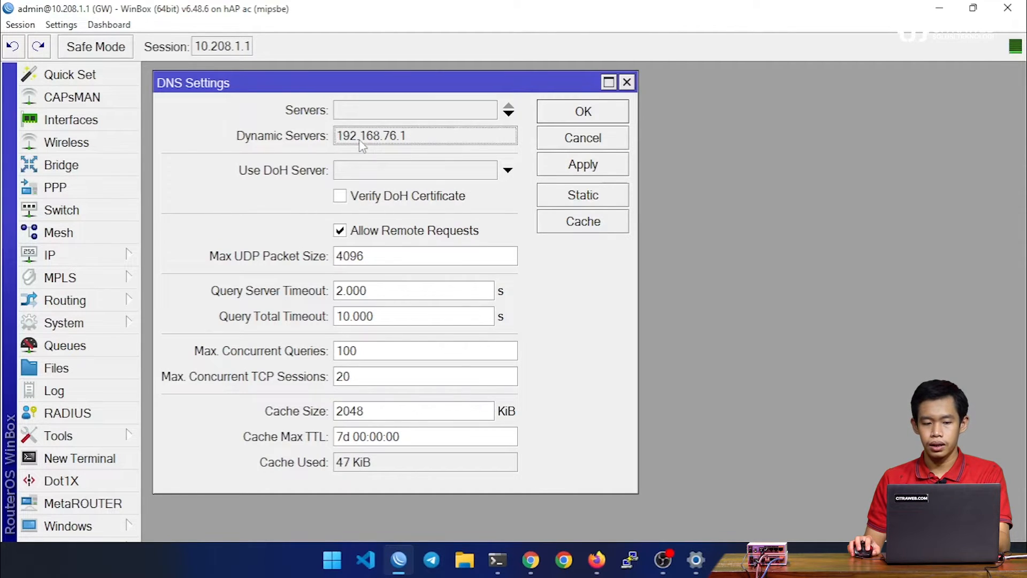
pyautogui.doubleClick(361, 140)
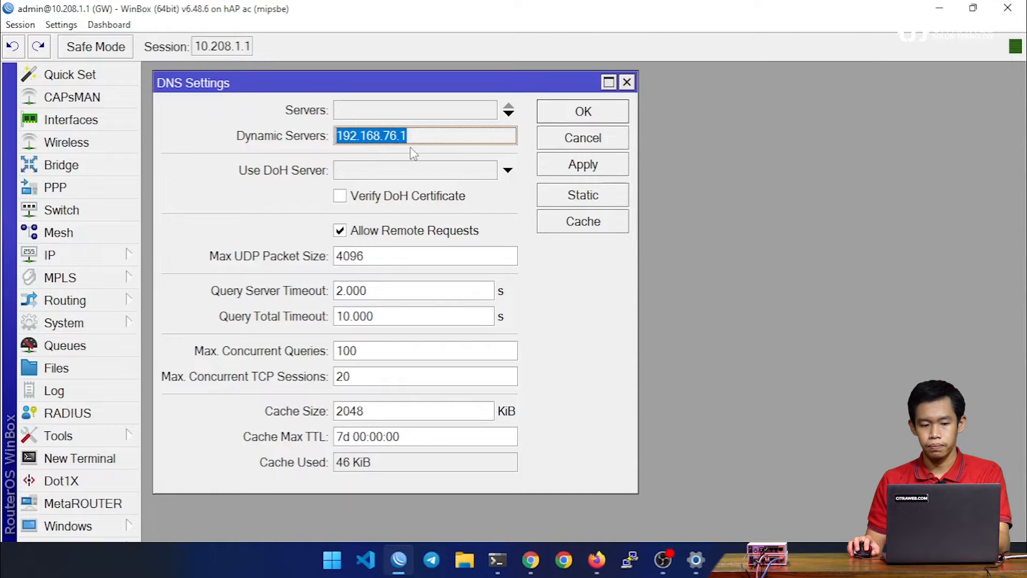
# Step: Clear Use Peer DNS in the ether5 DHCP client settings, and discard the change
pyautogui.click(78, 256)
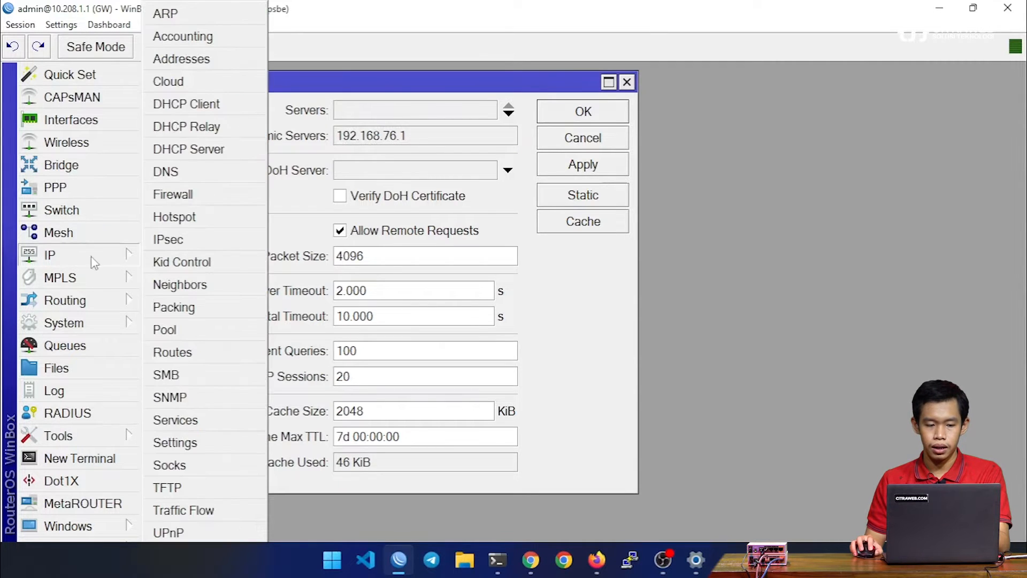
pyautogui.click(217, 107)
pyautogui.doubleClick(390, 200)
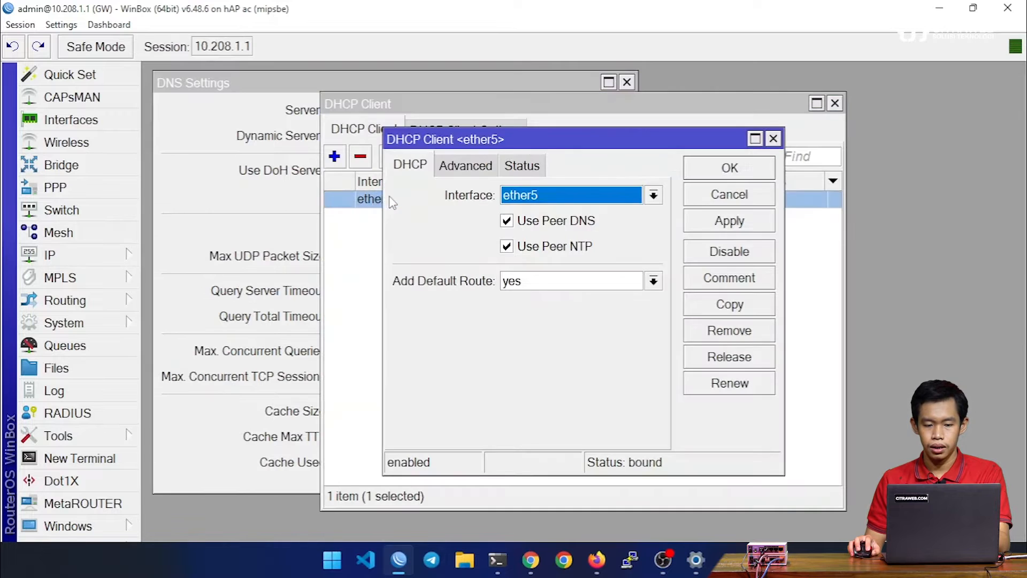
pyautogui.click(512, 225)
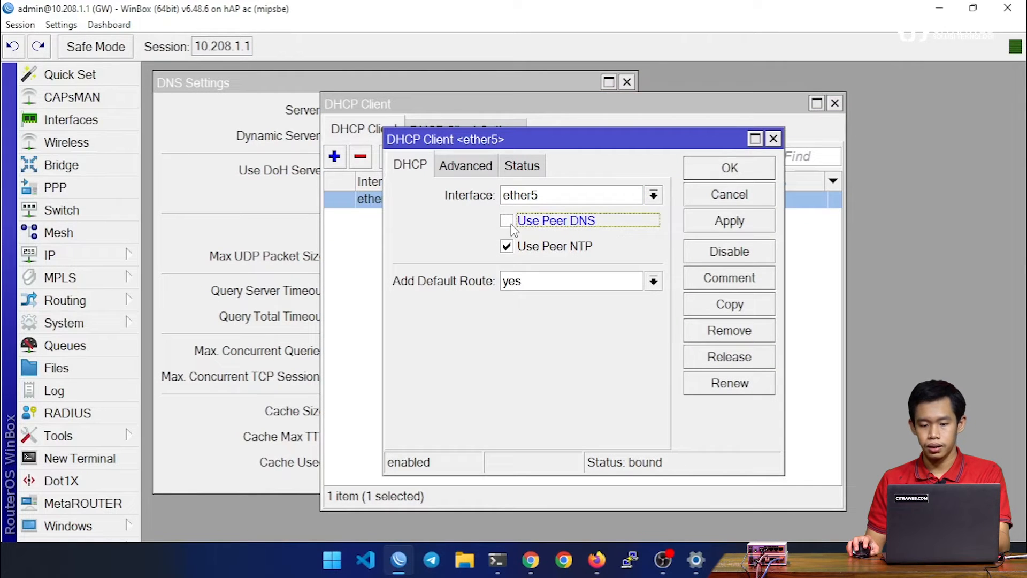
pyautogui.click(716, 195)
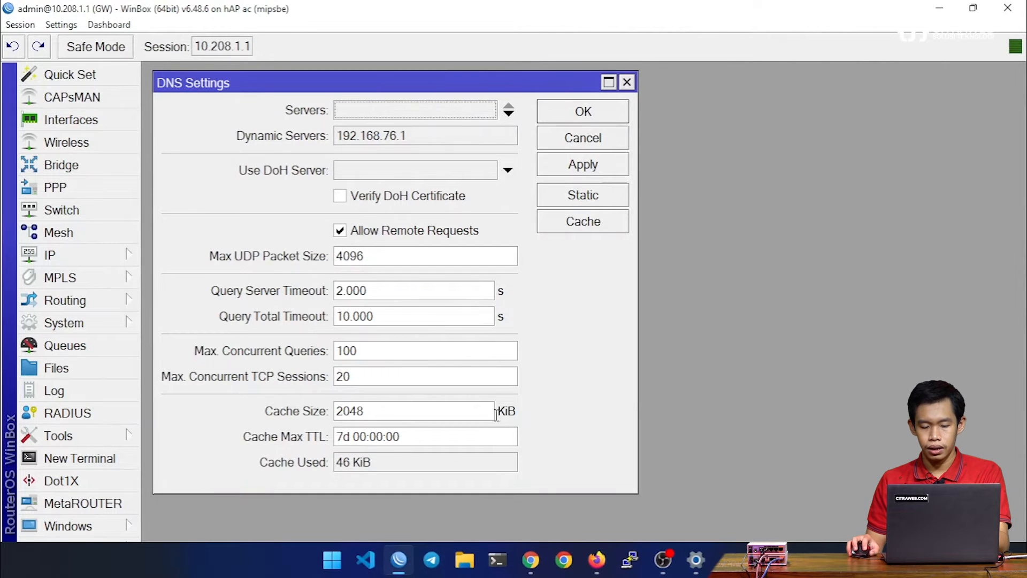
# Step: Switch to Windows PowerShell, run "dig citraweb.com" and examine the ANSWER field in the response header
pyautogui.click(497, 559)
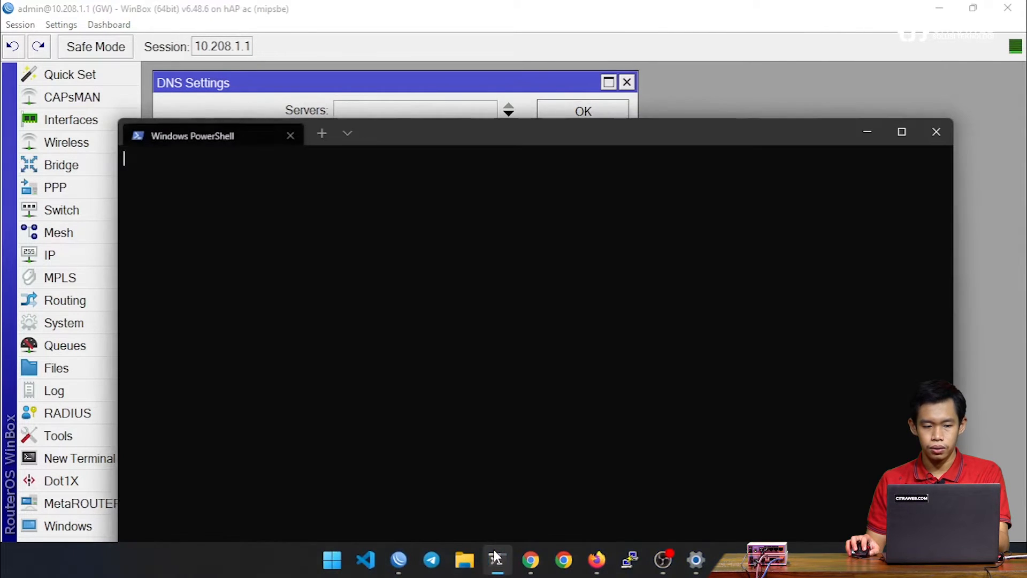
pyautogui.moveTo(397, 140); pyautogui.dragTo(407, 77)
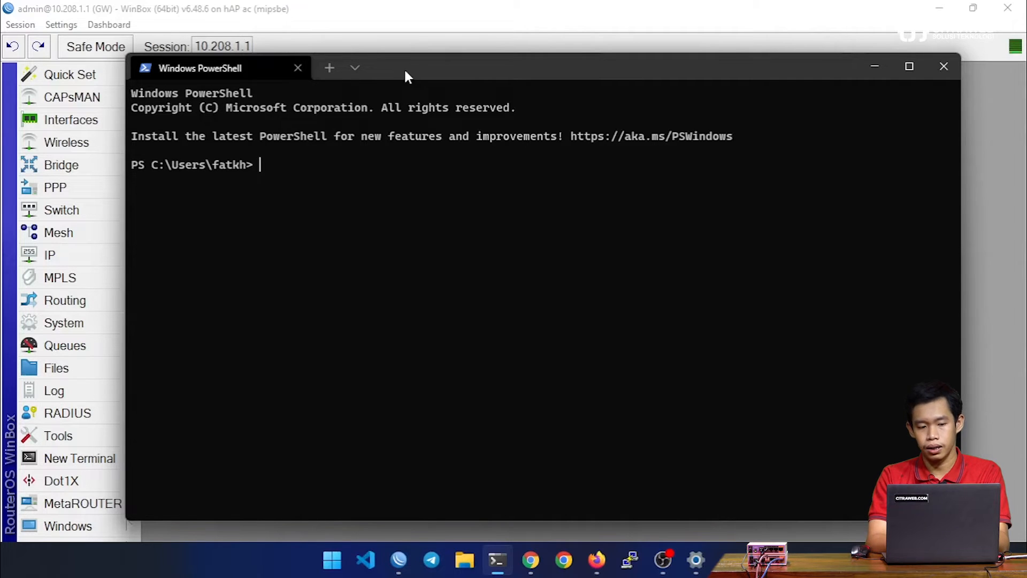
pyautogui.write('dig')
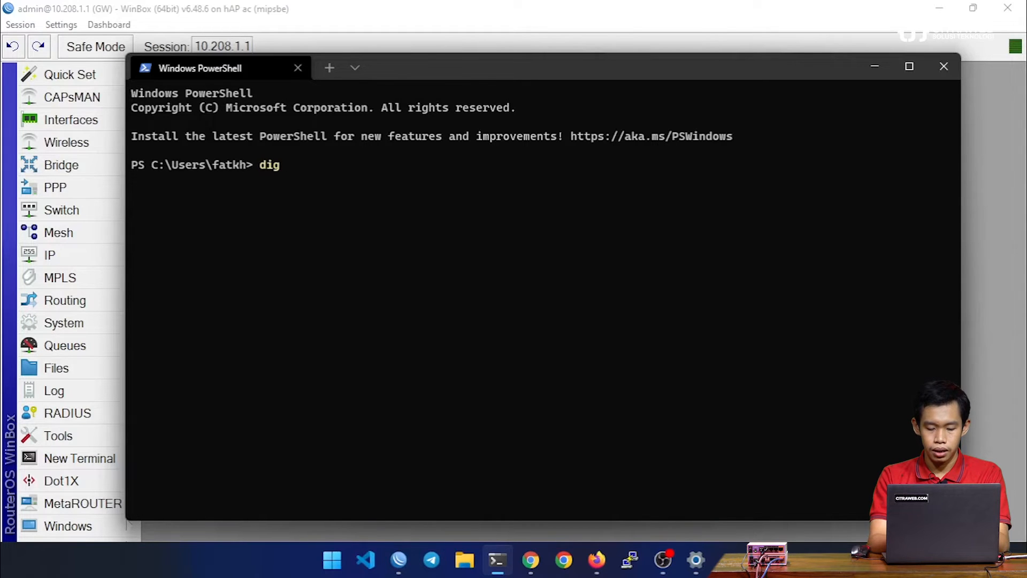
pyautogui.write('citraweb.com')
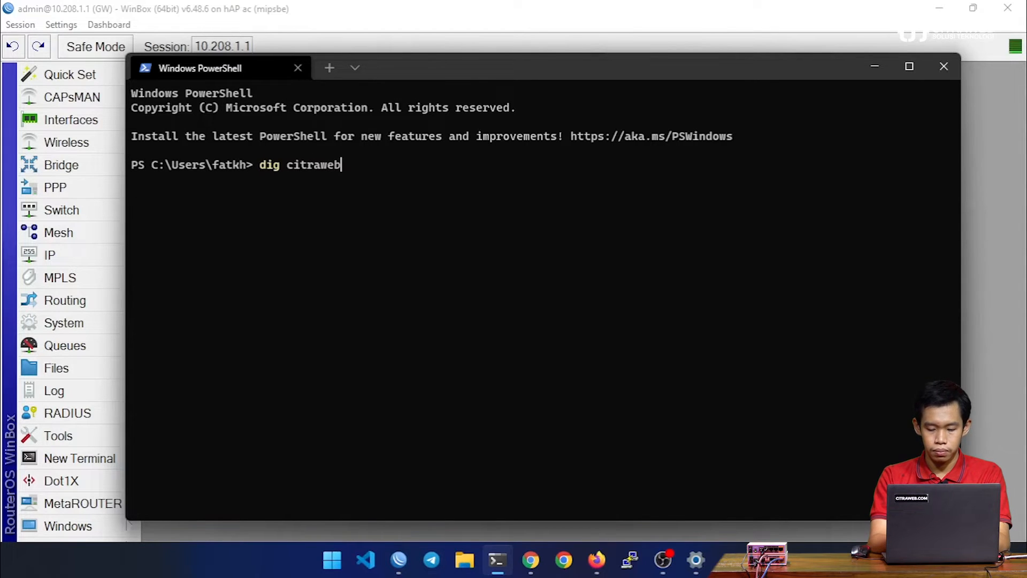
pyautogui.press('Return')
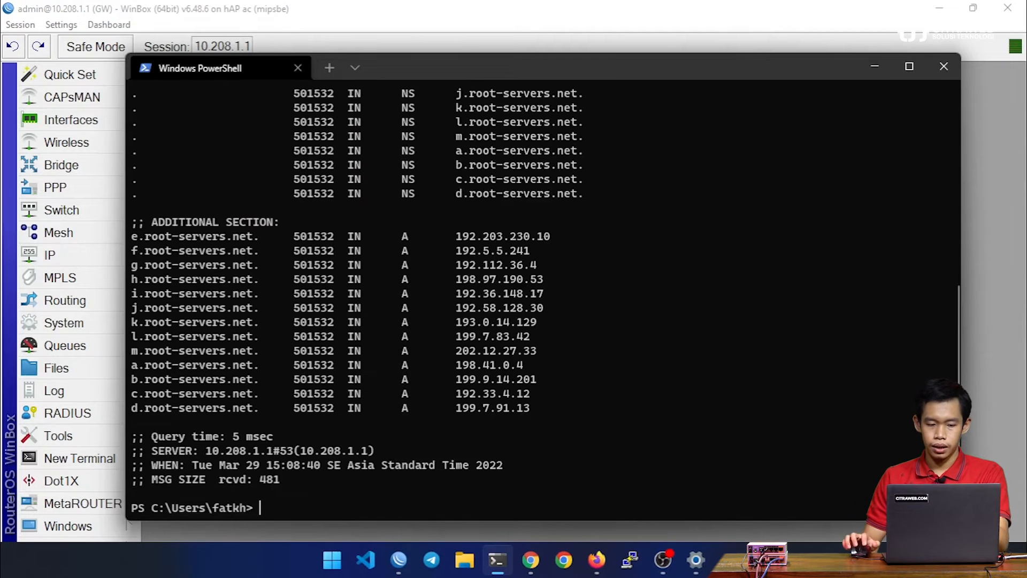
pyautogui.scroll(4, 564, 245)
pyautogui.scroll(5, 564, 246)
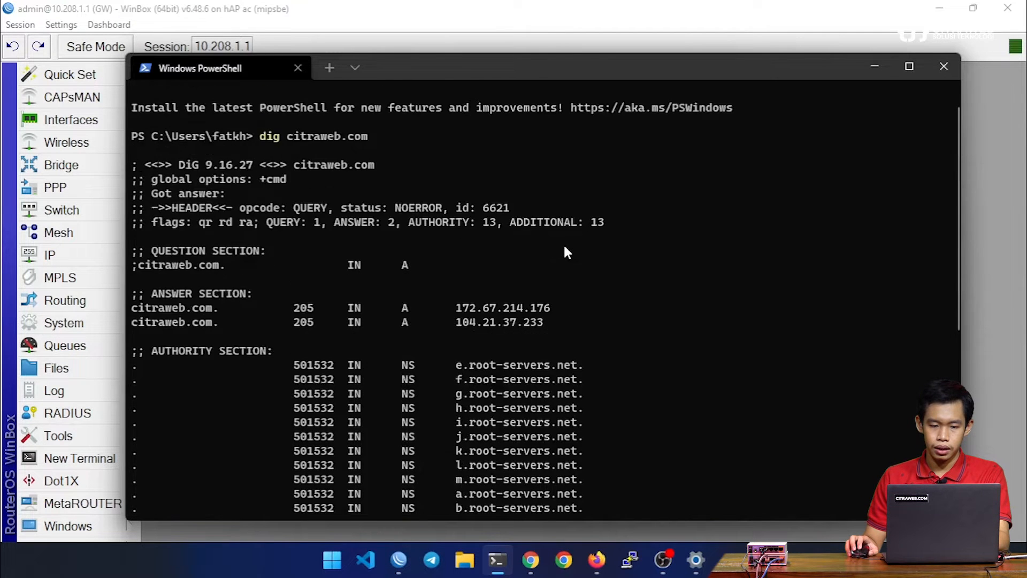
pyautogui.moveTo(335, 254); pyautogui.dragTo(381, 250)
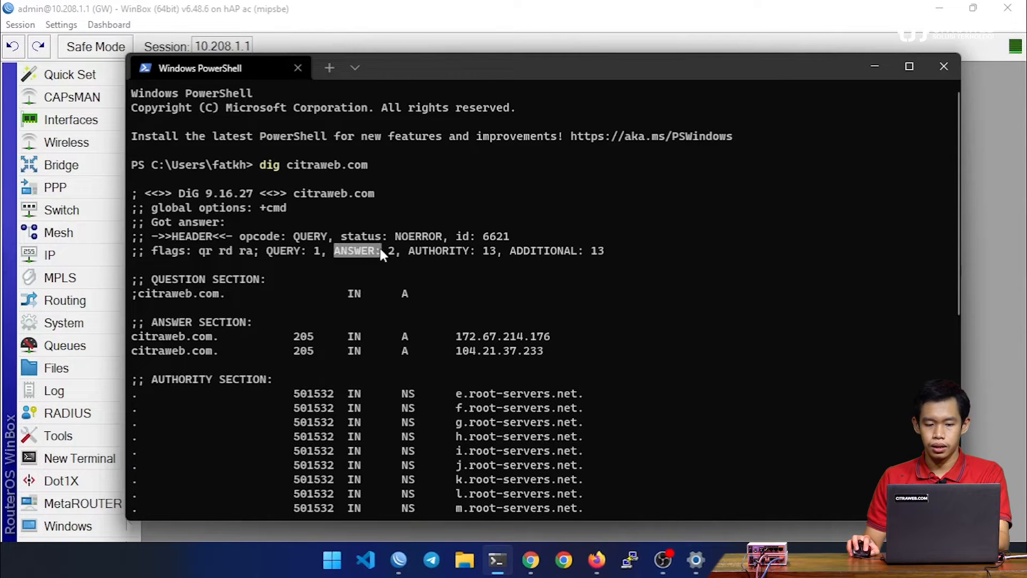
# Step: Disable Allow Remote Requests in the router's DNS settings and apply the change
pyautogui.moveTo(398, 69); pyautogui.dragTo(773, 93)
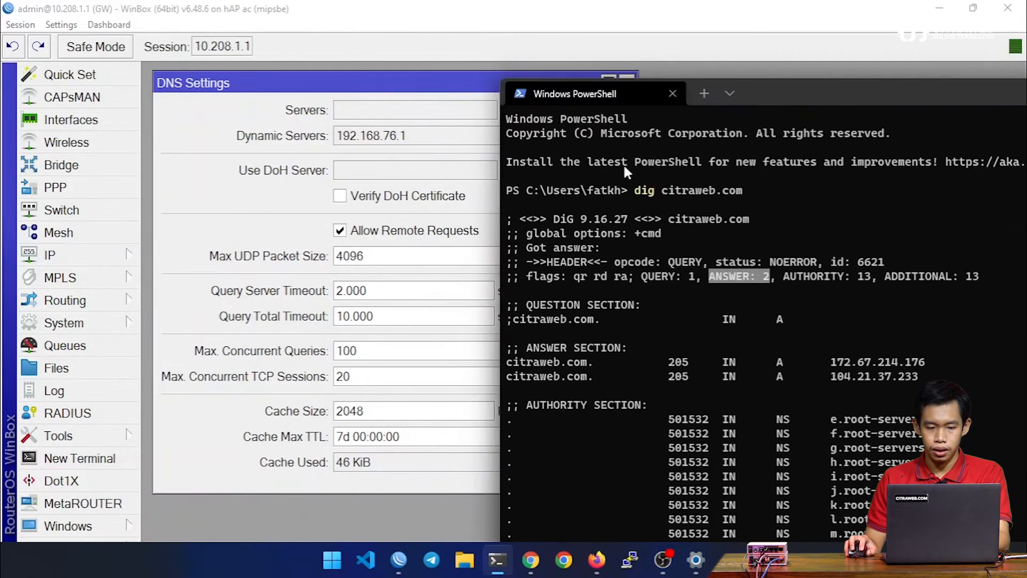
pyautogui.click(351, 236)
pyautogui.click(592, 169)
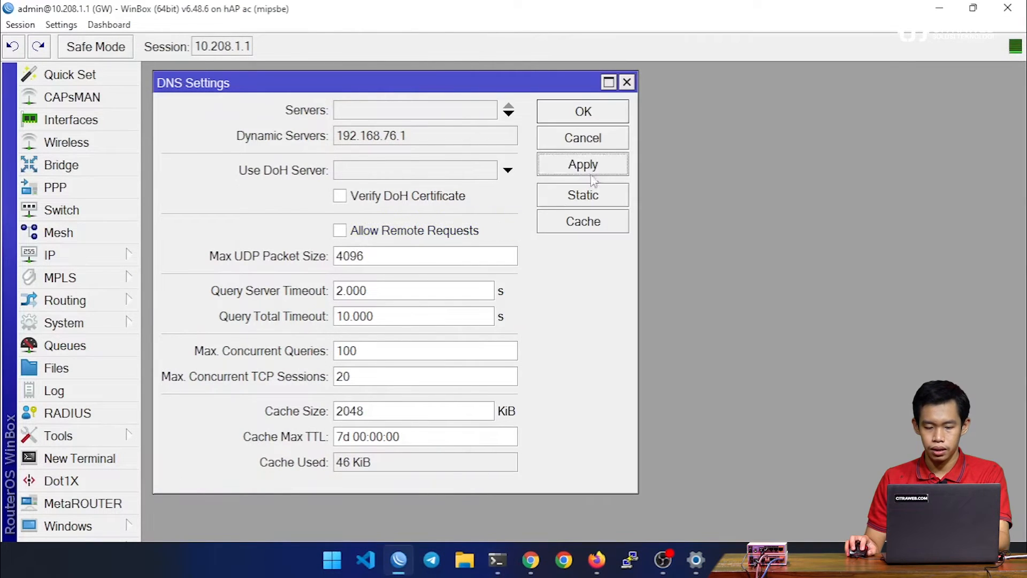
# Step: Return to PowerShell, clear the terminal and run "dig citraweb.com" again to test DNS resolution
pyautogui.click(497, 560)
pyautogui.moveTo(785, 88); pyautogui.dragTo(377, 57)
pyautogui.hotkey('ctrl', 'l')
pyautogui.press('Up')
pyautogui.press('Return')
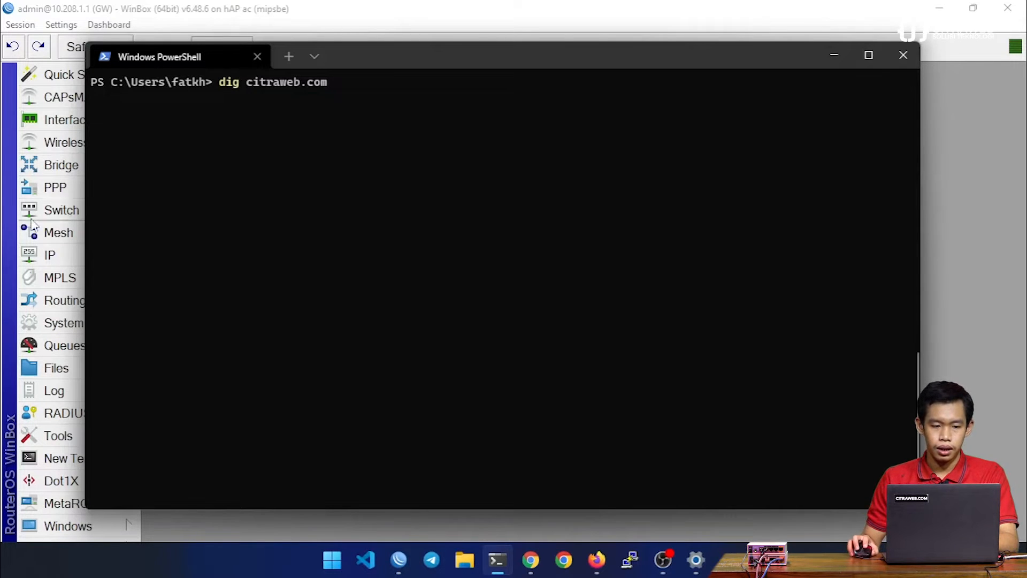
# Step: Check the dig response in PowerShell, and turn Allow Remote Requests back on in the router's DNS settings and apply it
pyautogui.moveTo(408, 60); pyautogui.dragTo(707, 85)
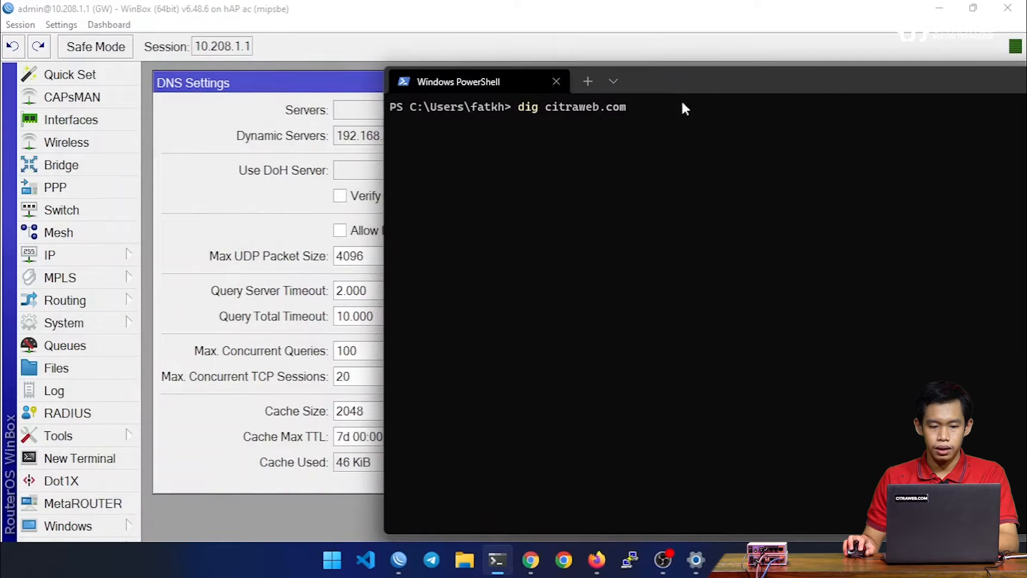
pyautogui.click(357, 231)
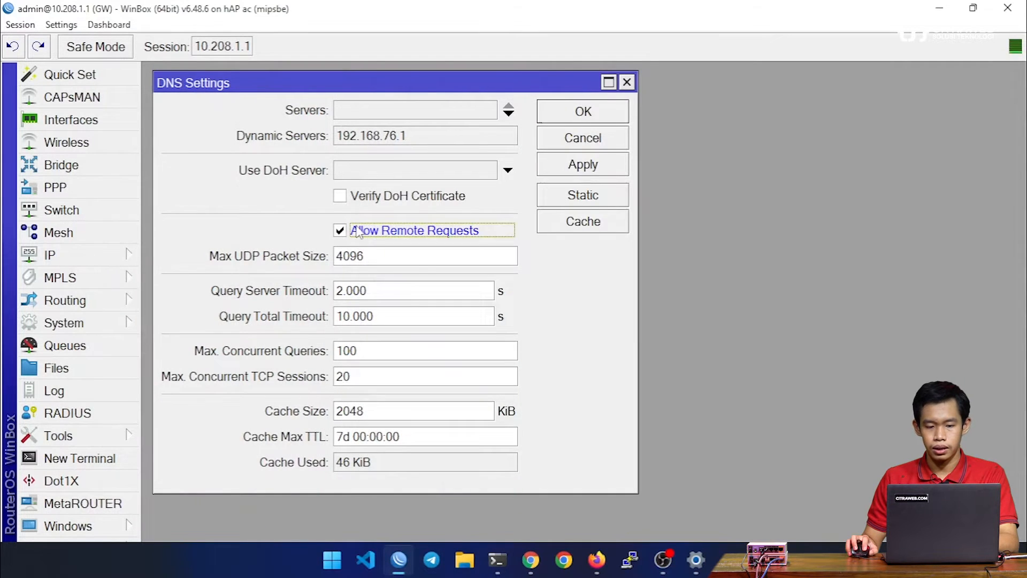
pyautogui.hotkey('alt', 'Tab')
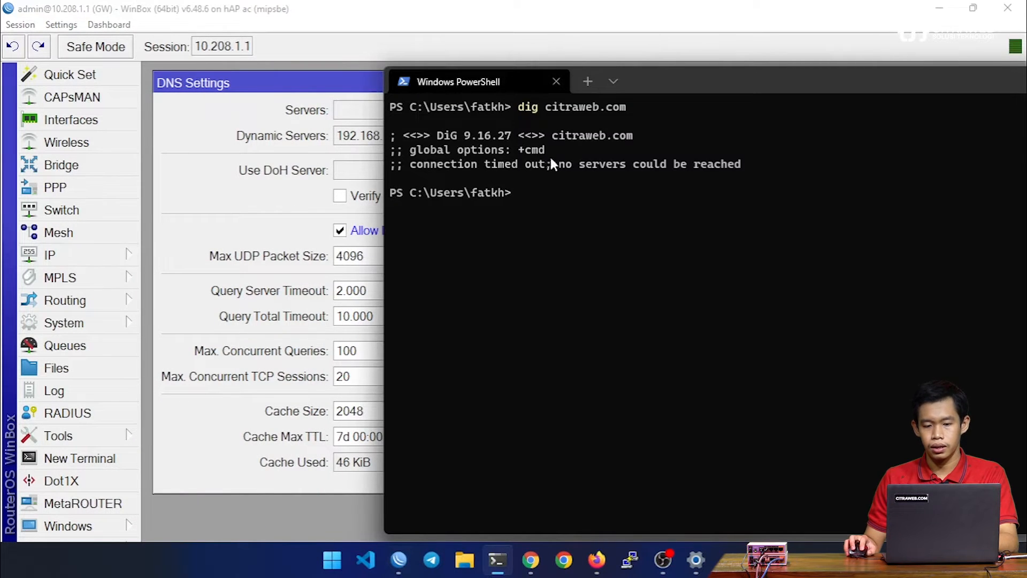
pyautogui.click(301, 94)
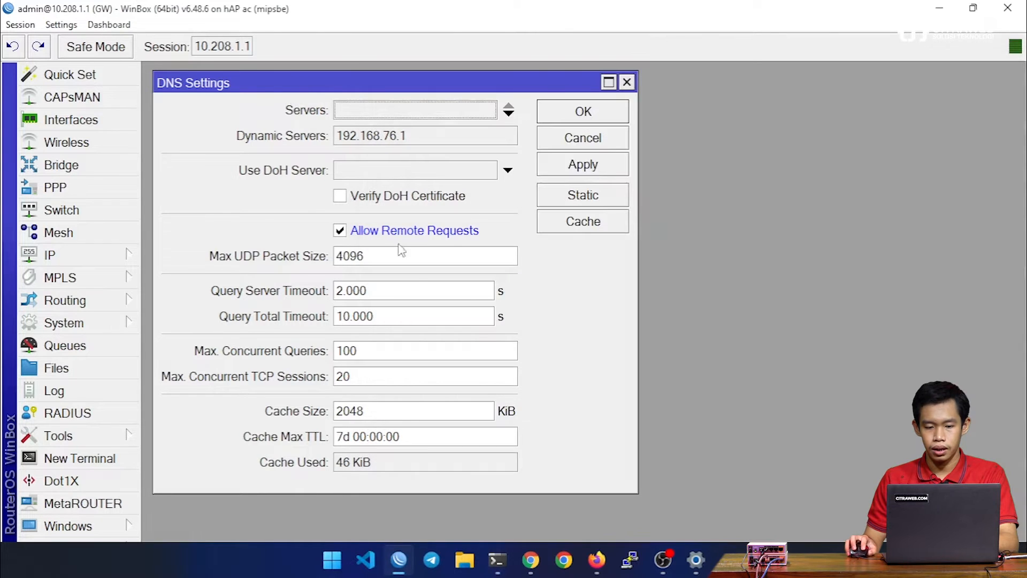
pyautogui.click(603, 173)
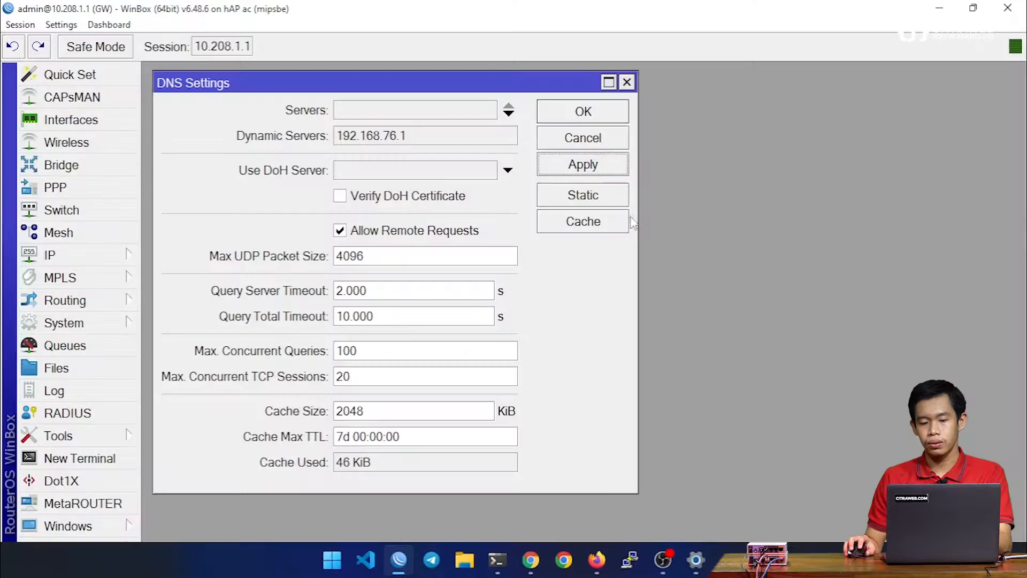
# Step: Open the router's static DNS list and start a new entry named r2.local
pyautogui.click(570, 201)
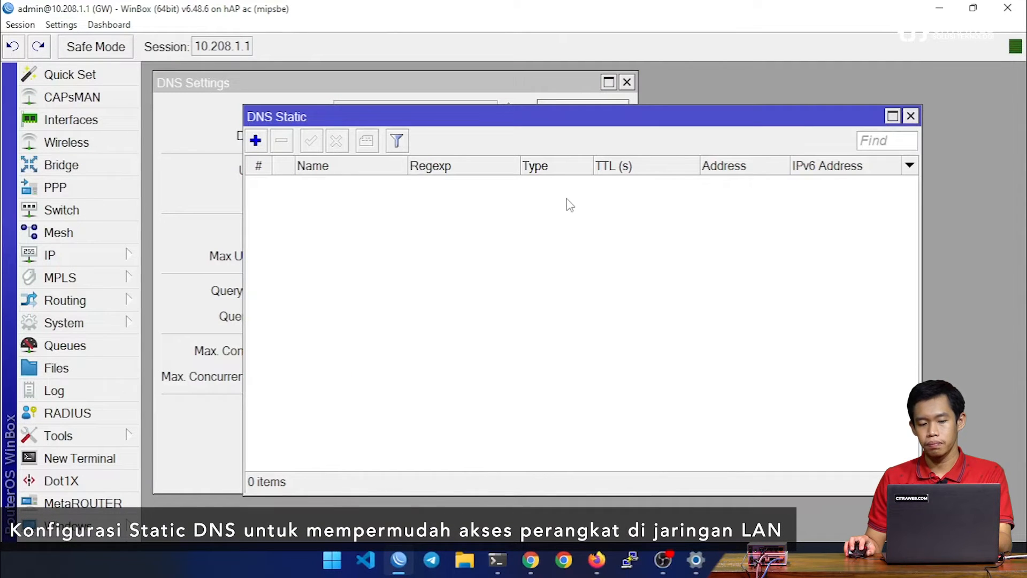
pyautogui.click(256, 140)
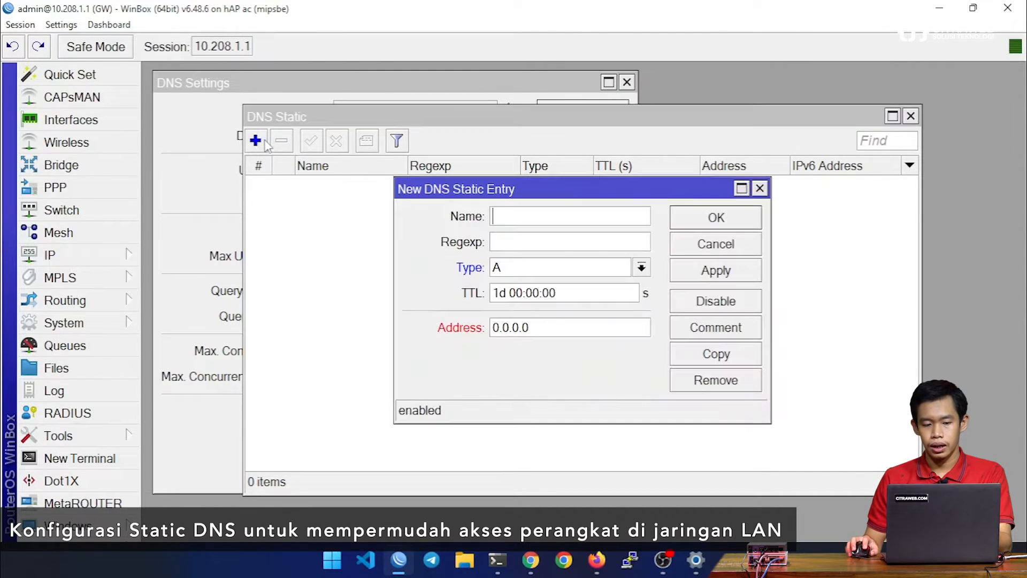
pyautogui.moveTo(539, 186); pyautogui.dragTo(401, 126)
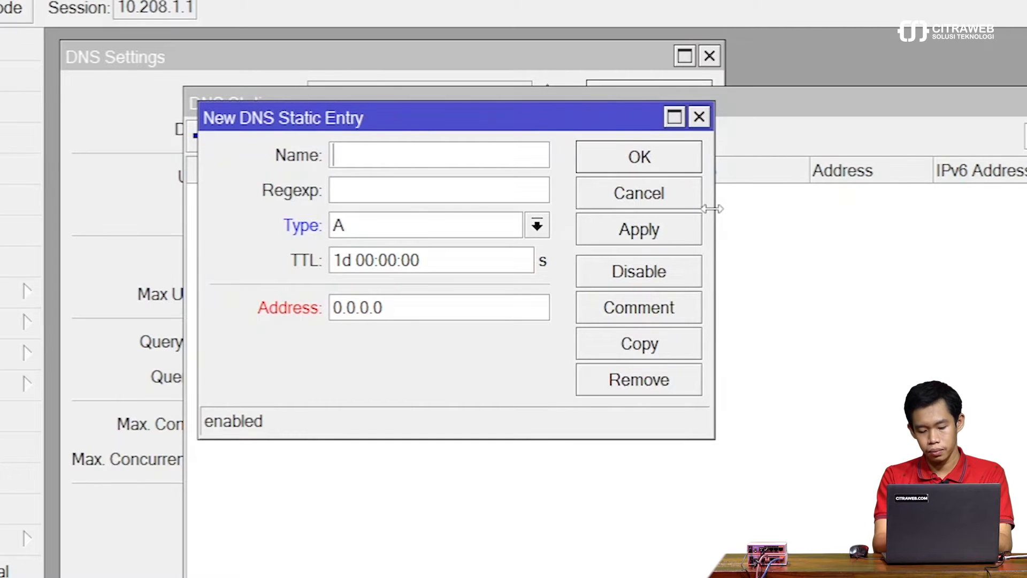
pyautogui.write('2')
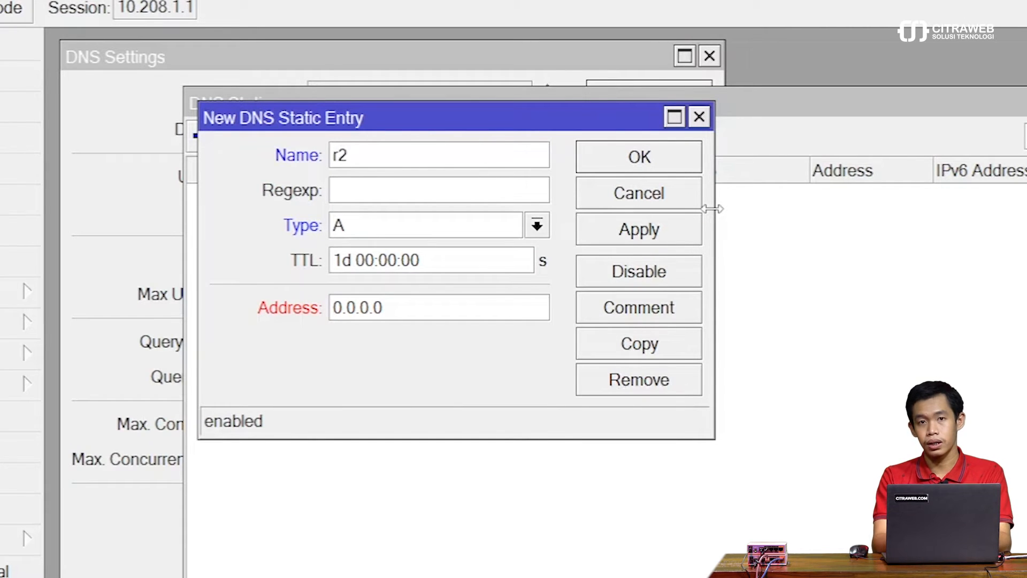
pyautogui.write('.local')
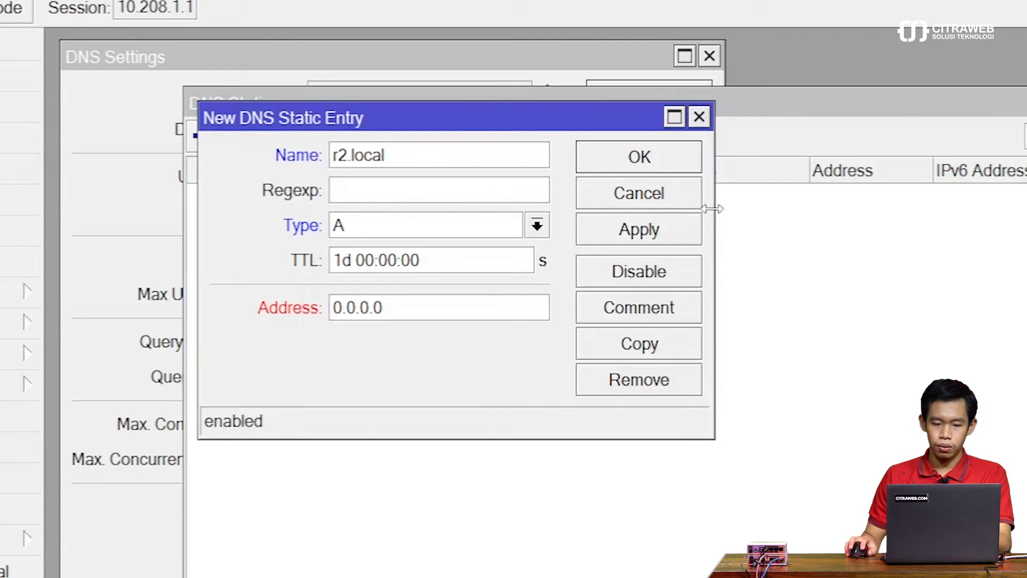
# Step: Set the r2.local entry's type to A and its address to 10.208.1.253
pyautogui.click(537, 225)
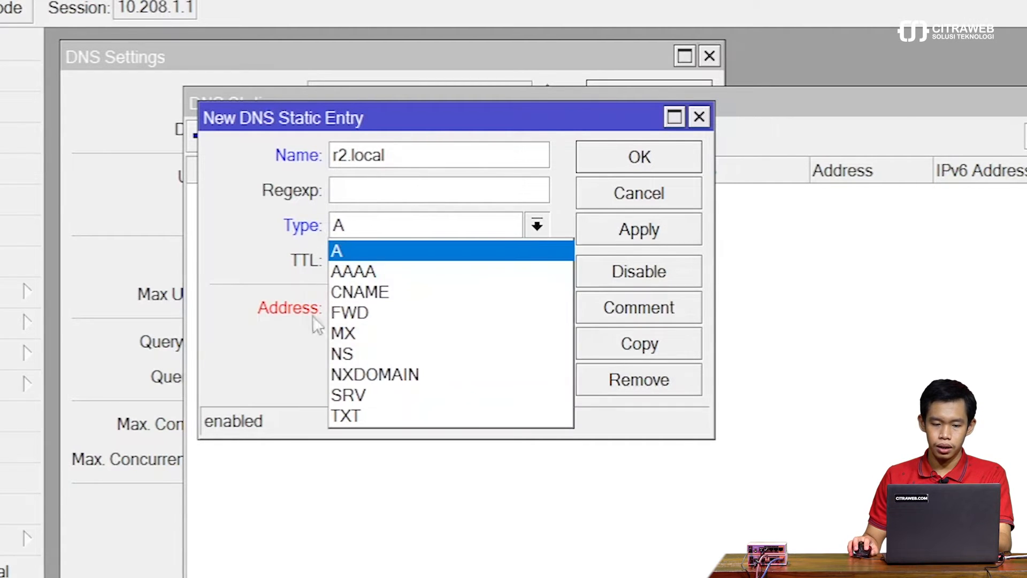
pyautogui.click(386, 255)
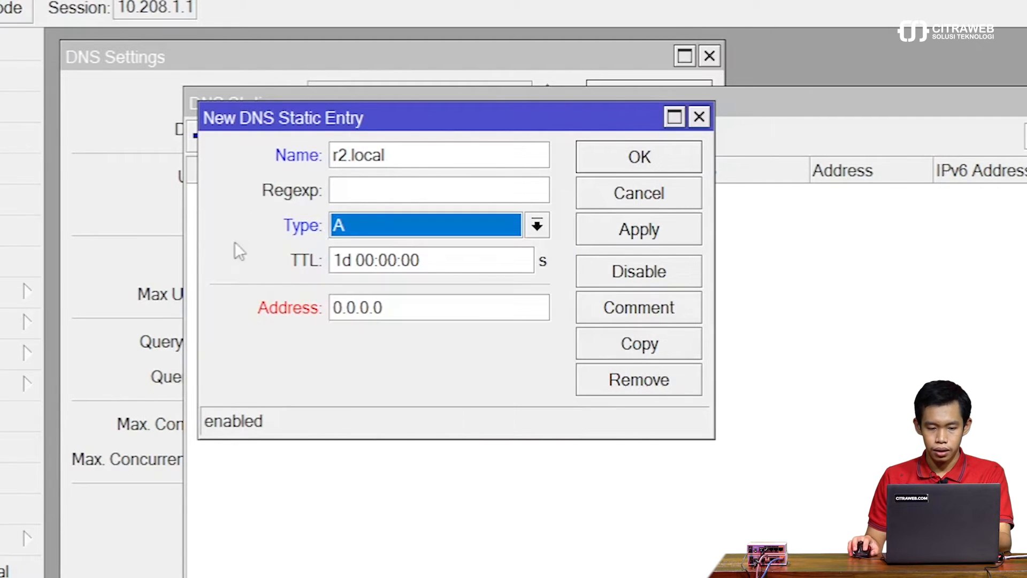
pyautogui.click(408, 317)
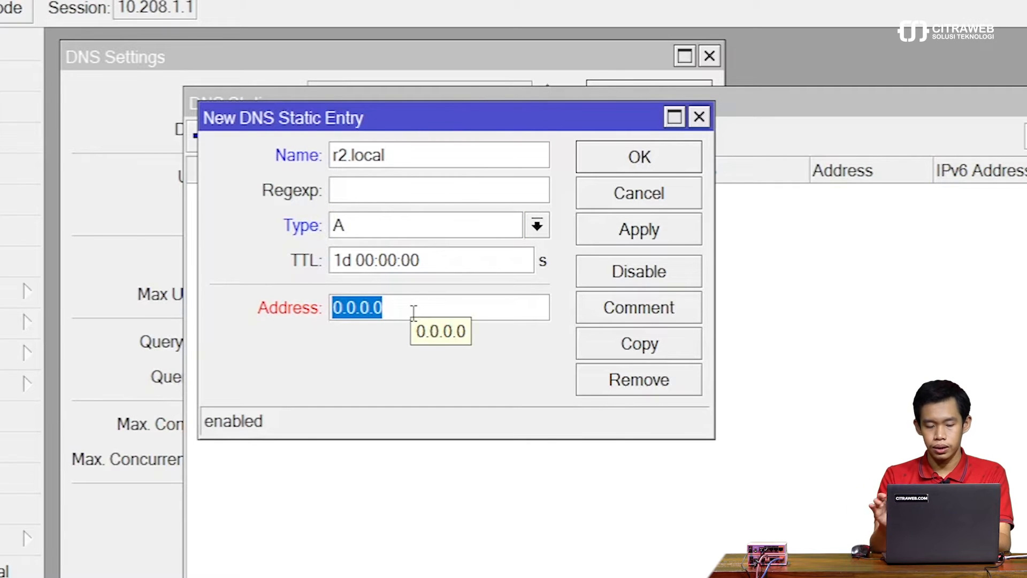
pyautogui.write('10.20')
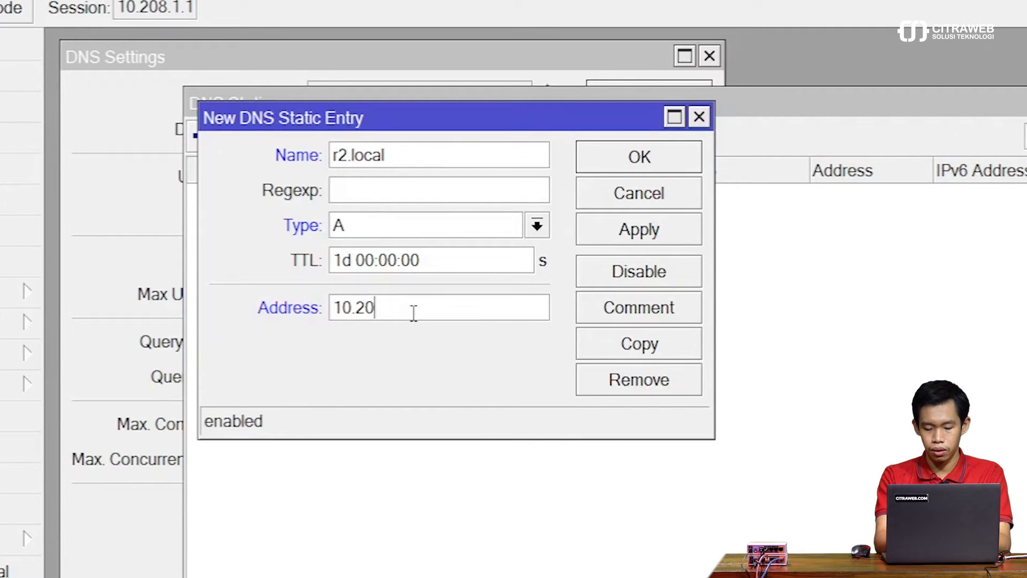
pyautogui.write('8.1.253')
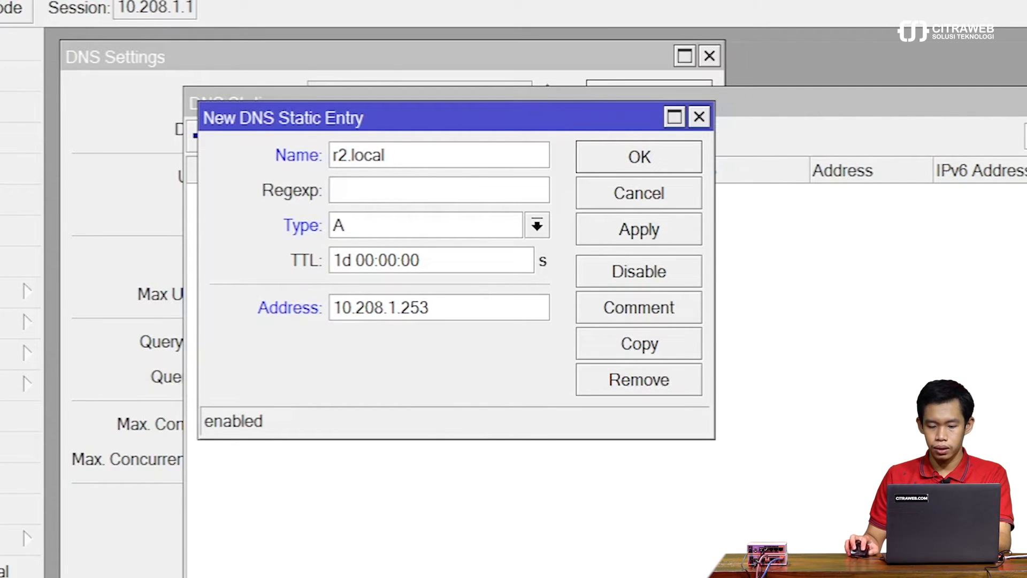
# Step: Switch to Windows PowerShell and run "dig r2.local" before saving the static entry
pyautogui.hotkey('alt', 'Tab')
pyautogui.write('dig r2.local')
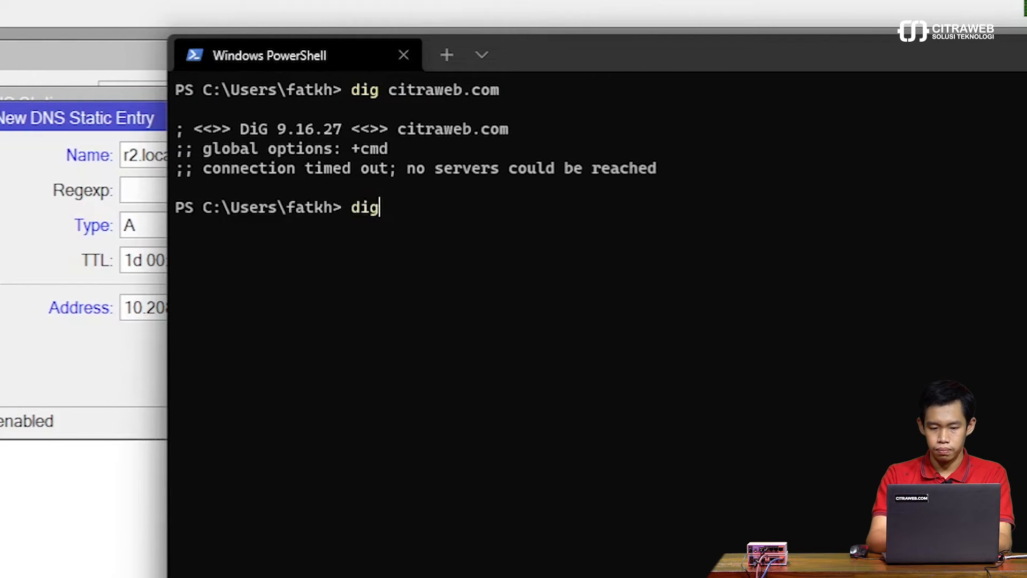
pyautogui.press('Return')
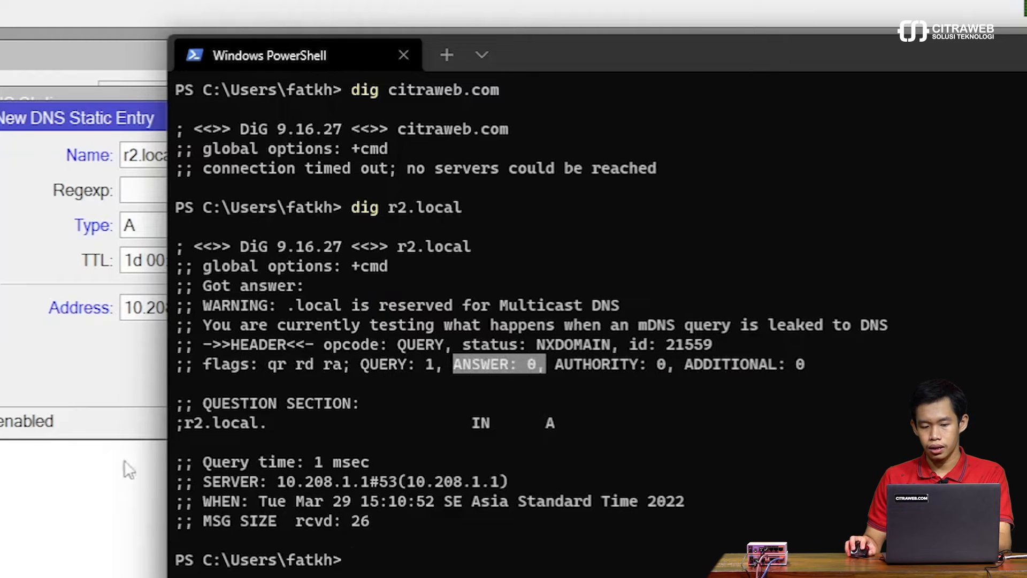
# Step: Return to WinBox, save the new static DNS entry and select r2.local in the list
pyautogui.click(92, 369)
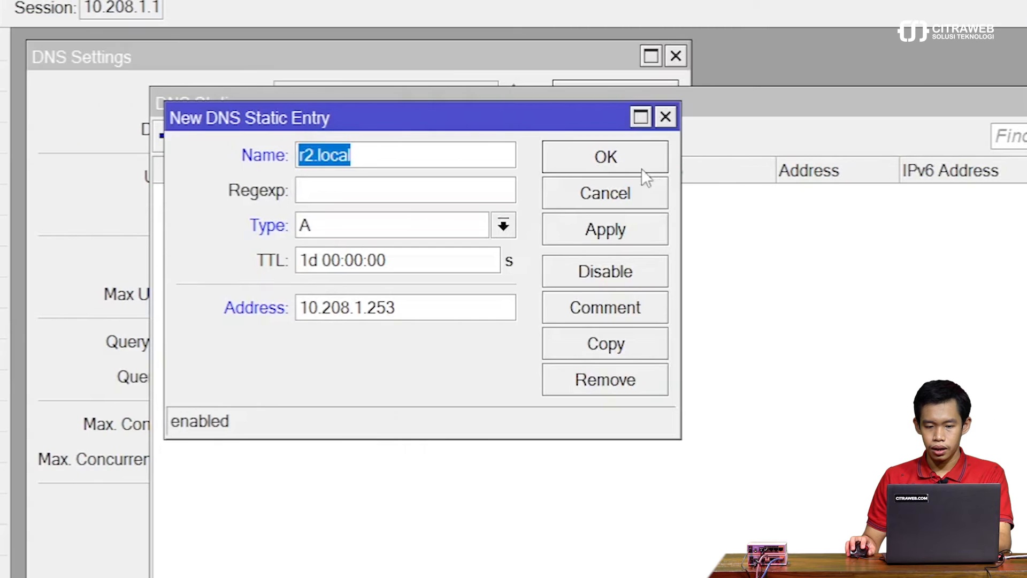
pyautogui.click(637, 165)
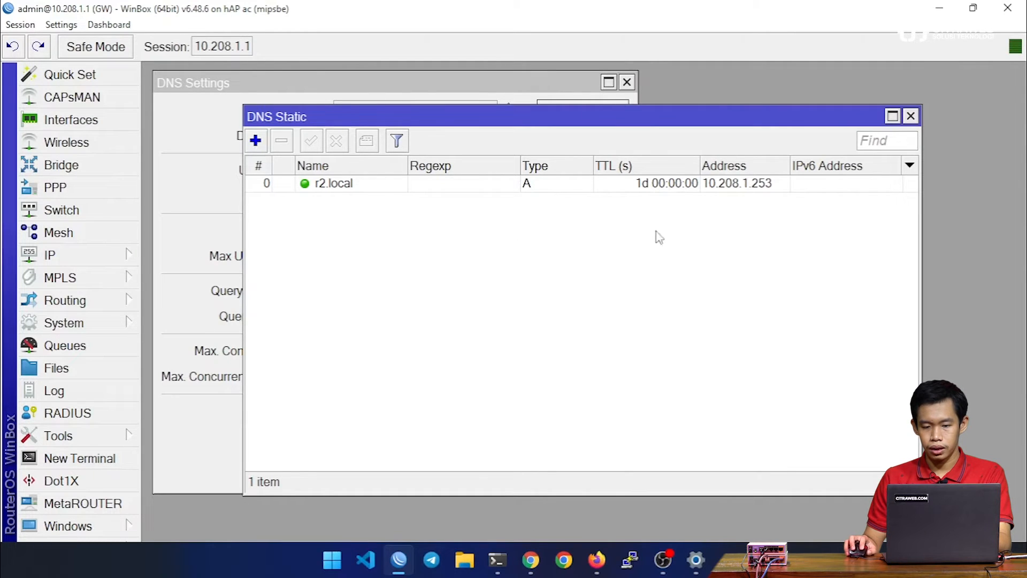
pyautogui.click(756, 188)
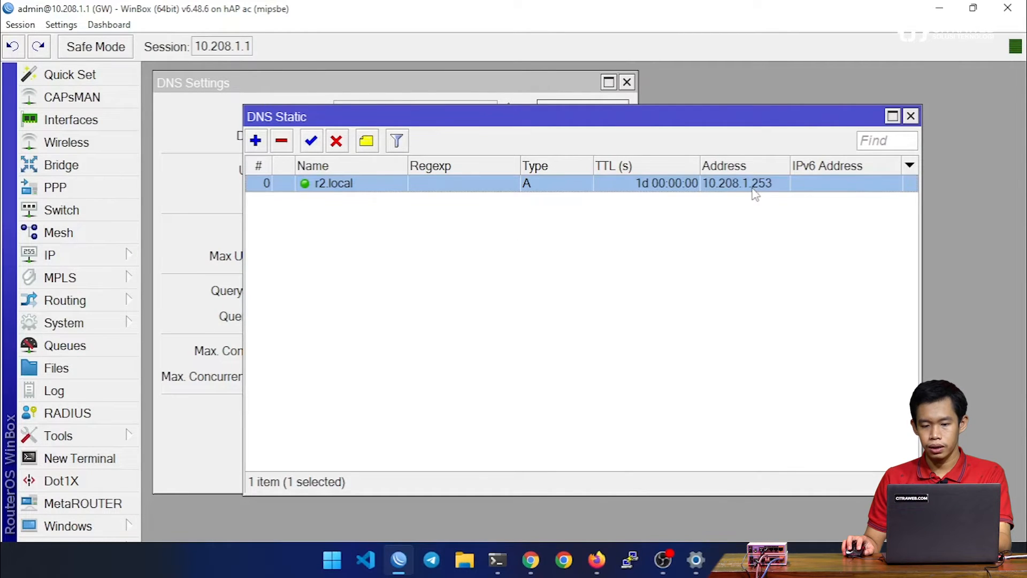
# Step: Switch to PowerShell, run "dig r2.local" again and examine the address in the ANSWER SECTION
pyautogui.click(497, 559)
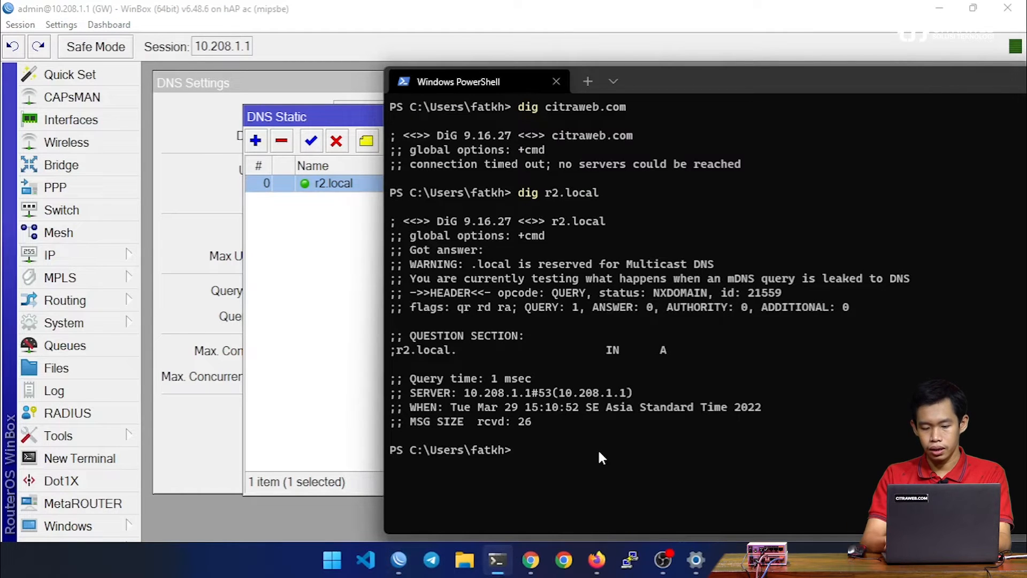
pyautogui.hotkey('ctrl', 'l')
pyautogui.press('Up')
pyautogui.press('Return')
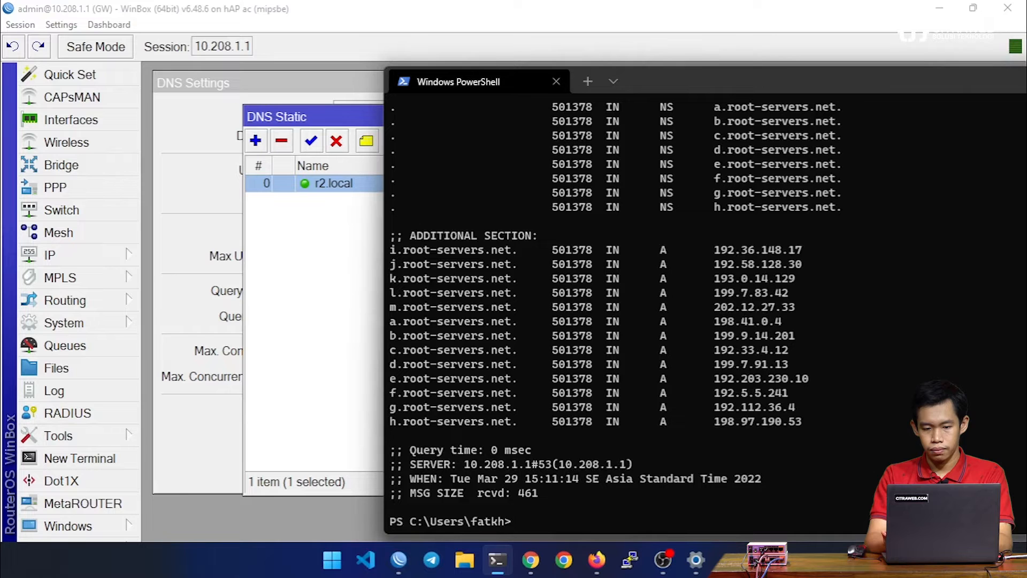
pyautogui.scroll(8, 660, 285)
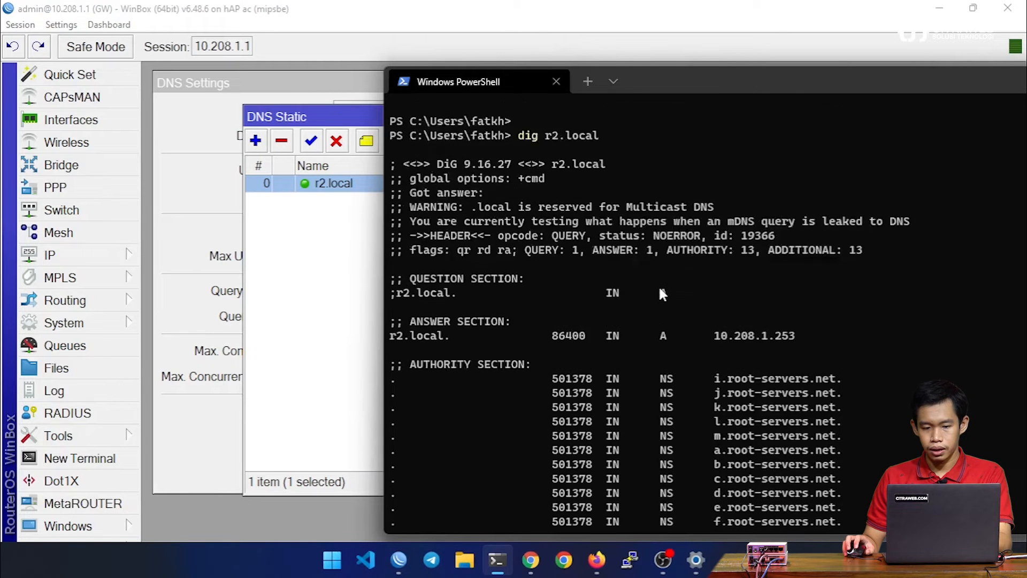
pyautogui.scroll(1, 659, 294)
pyautogui.moveTo(714, 378); pyautogui.dragTo(798, 381)
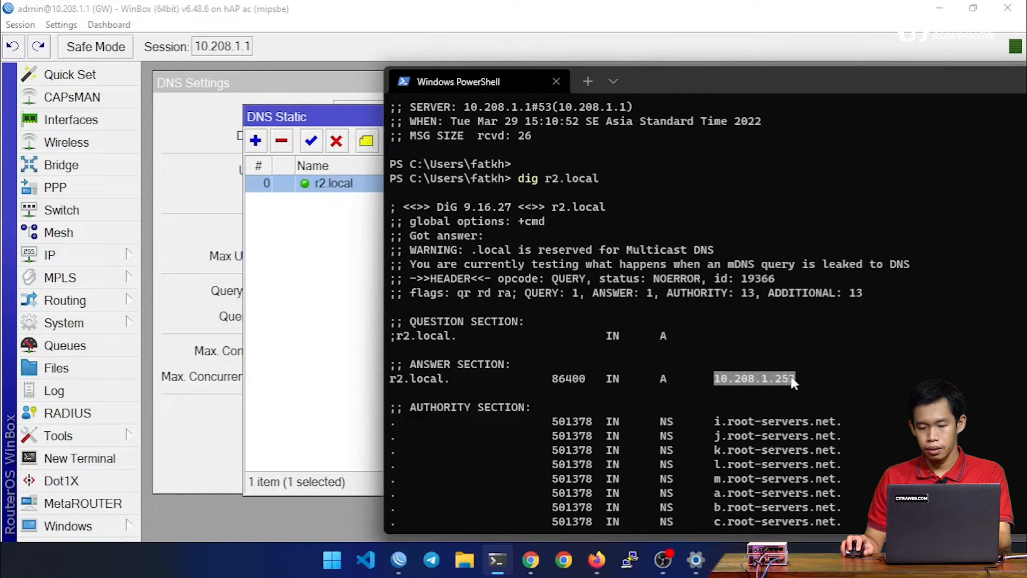
# Step: Switch to Firefox, open r2.local in the browser and show the router's WebFig interface list
pyautogui.click(596, 559)
pyautogui.click(222, 43)
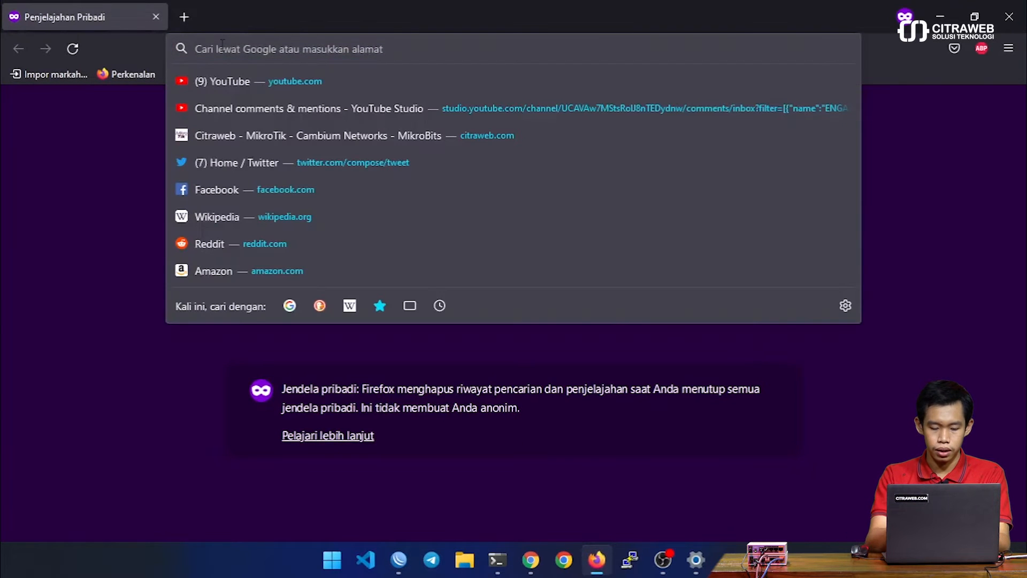
pyautogui.write('r2.local')
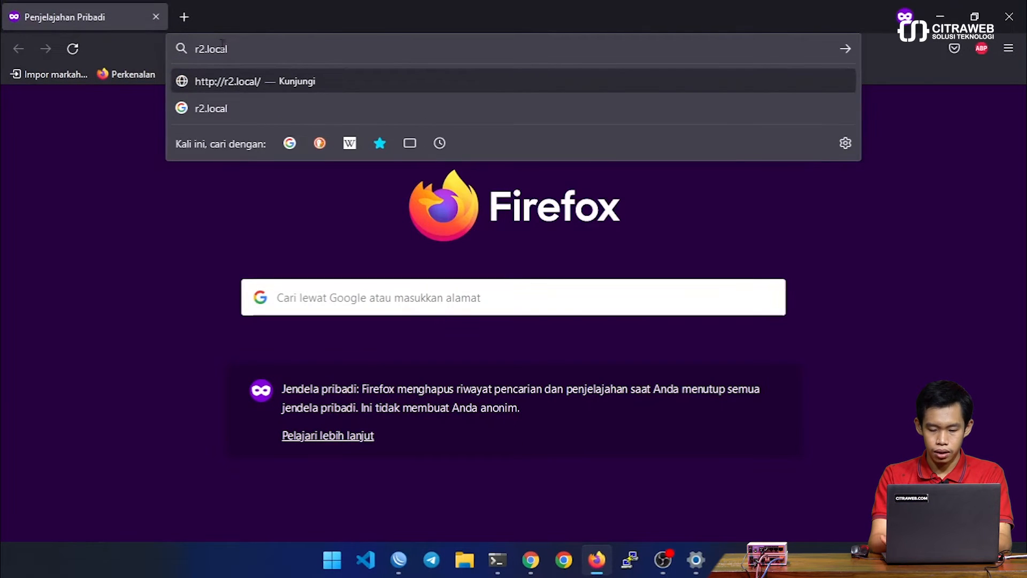
pyautogui.press('Return')
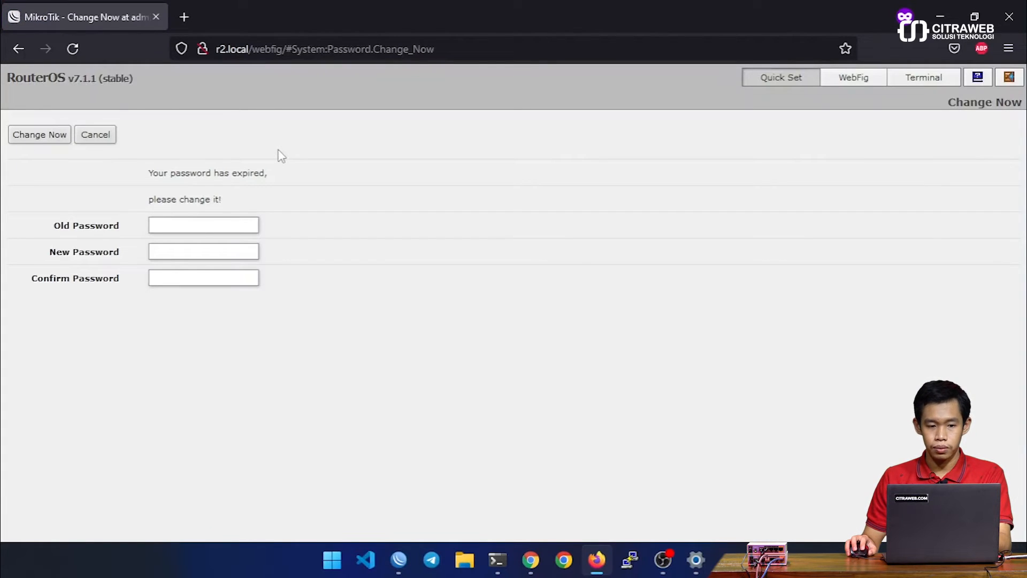
pyautogui.click(864, 80)
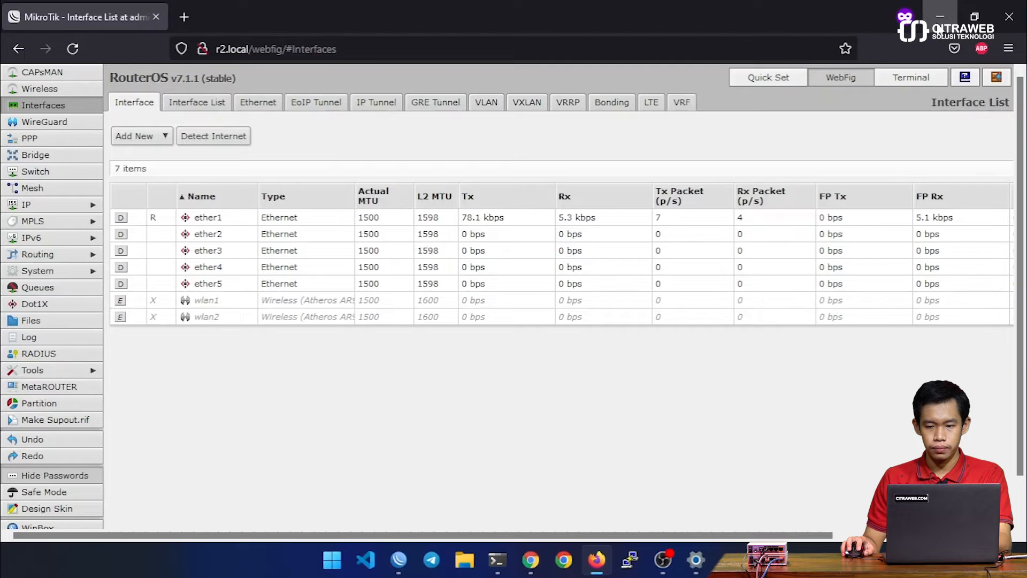
# Step: Minimise the browser and bring WinBox with the DNS Static list back to the front
pyautogui.click(938, 27)
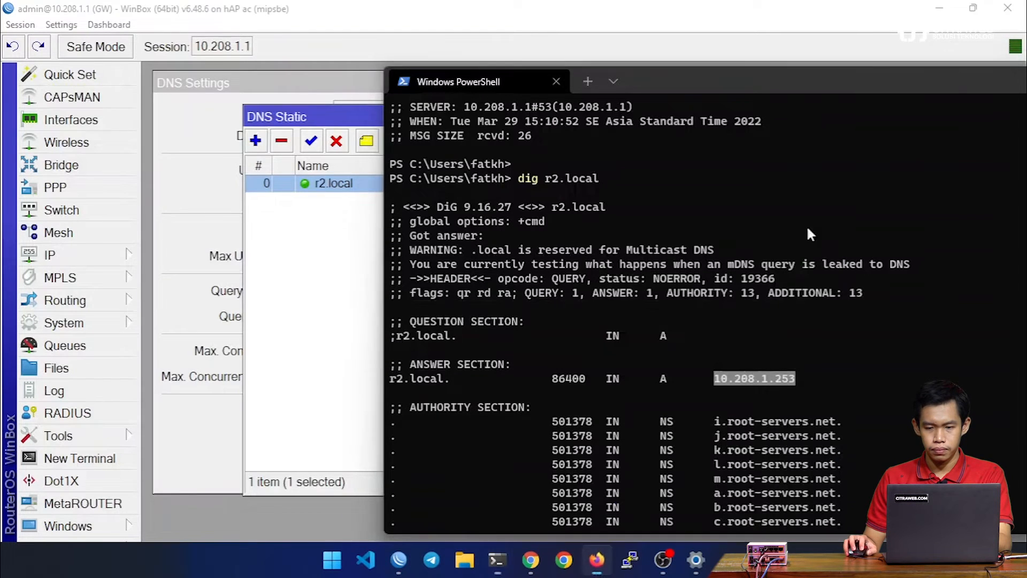
pyautogui.hotkey('alt', 'Tab')
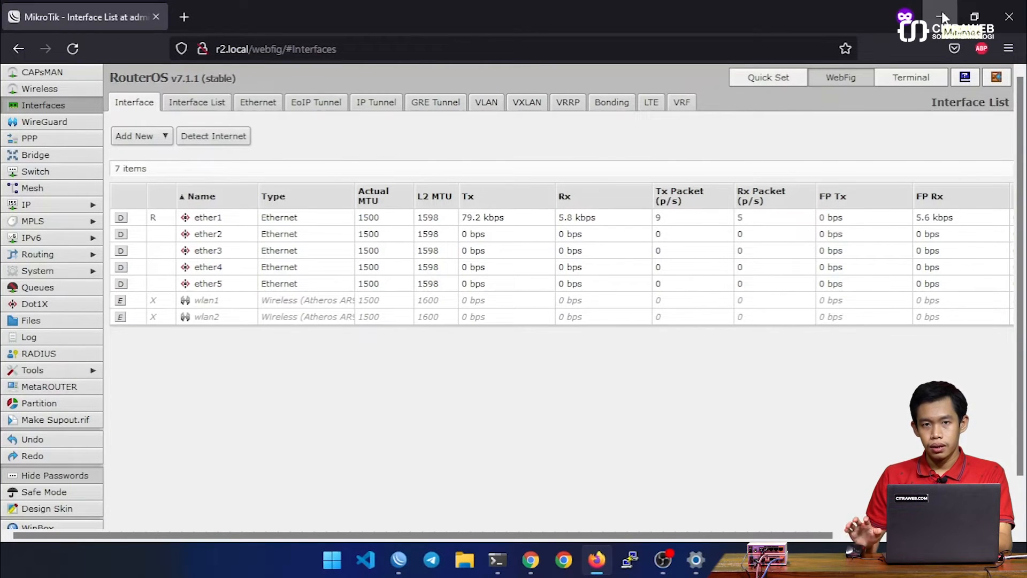
pyautogui.click(943, 18)
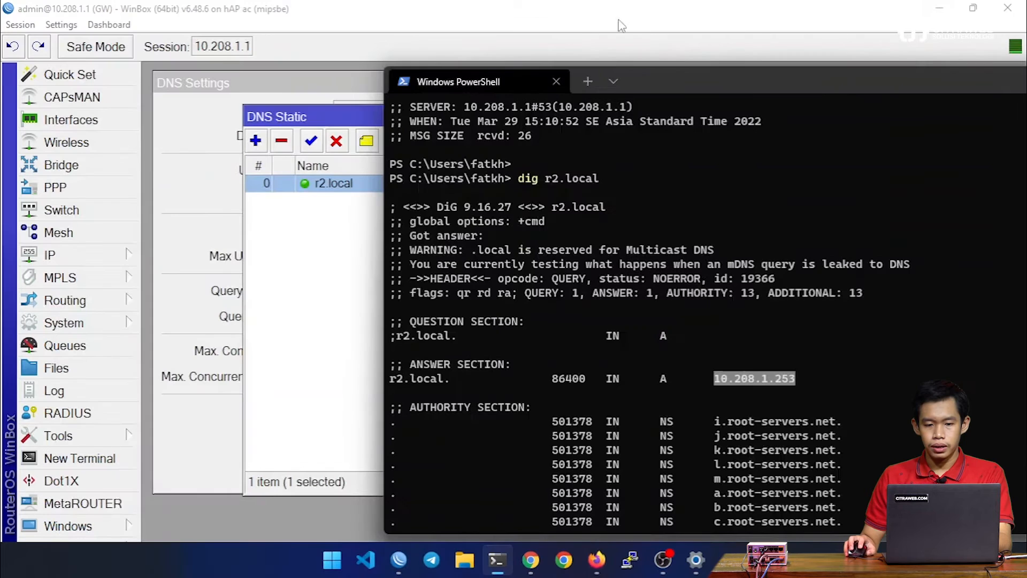
pyautogui.click(303, 12)
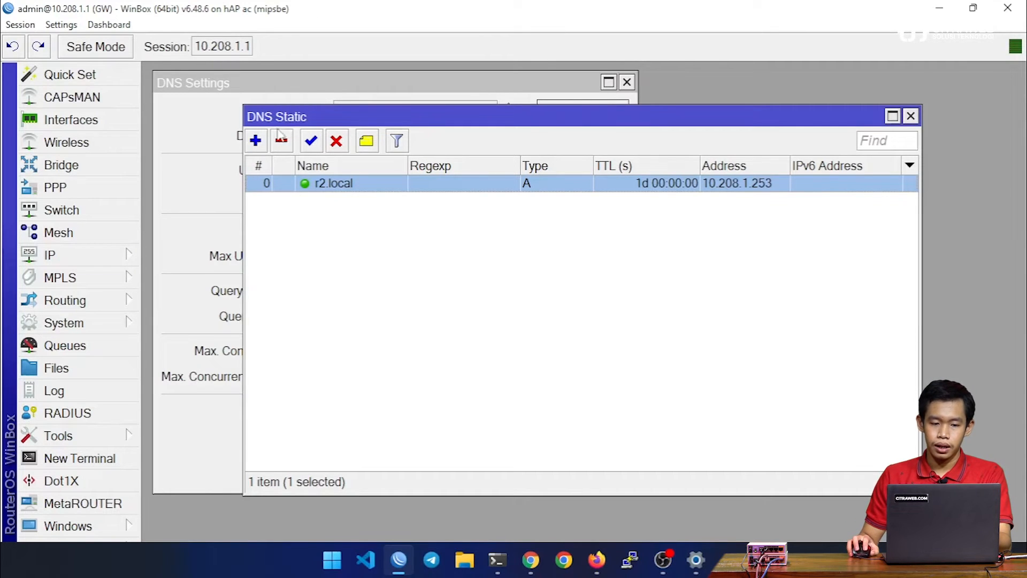
pyautogui.click(256, 142)
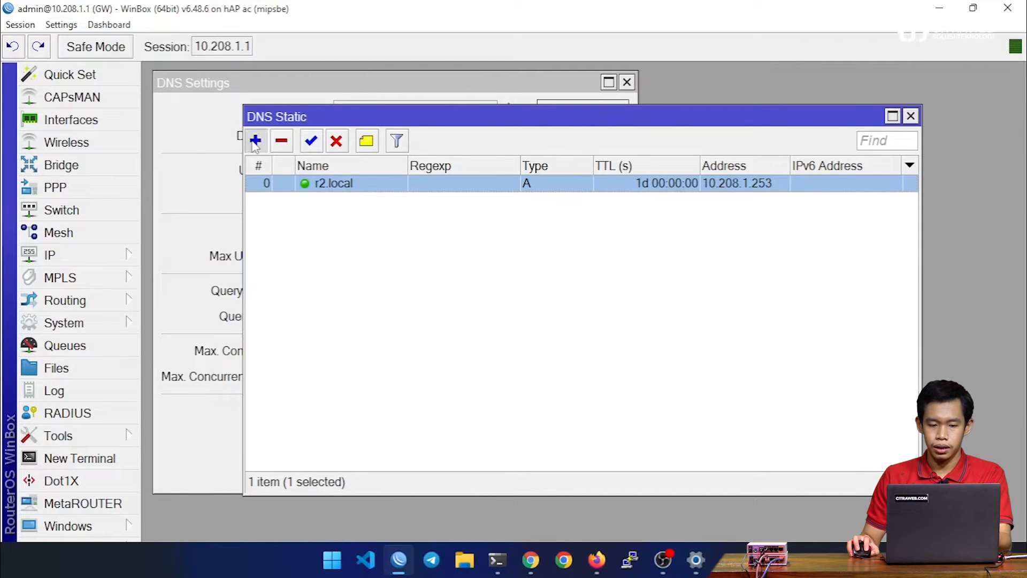
pyautogui.moveTo(404, 128); pyautogui.dragTo(430, 233)
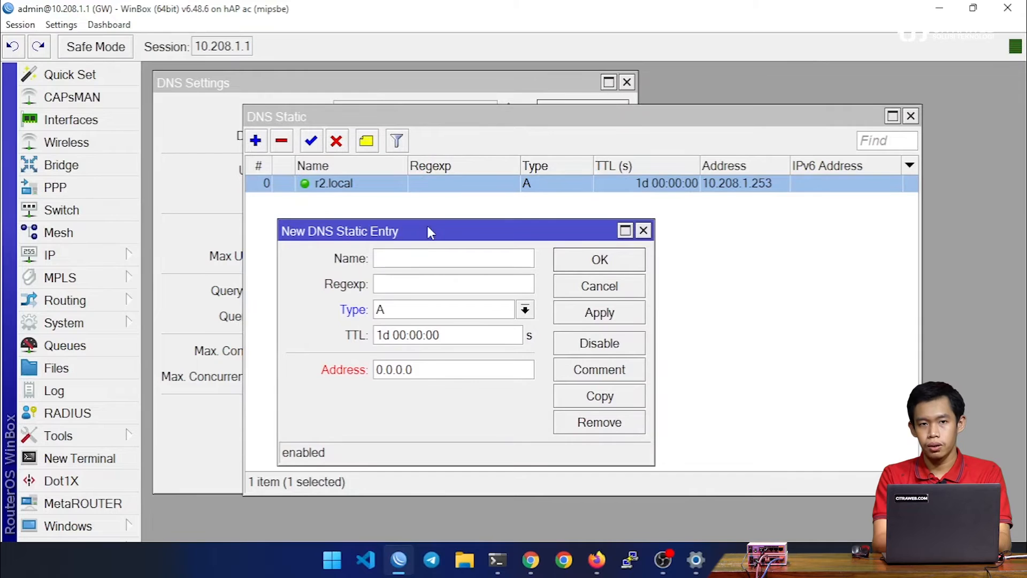
pyautogui.write('blog')
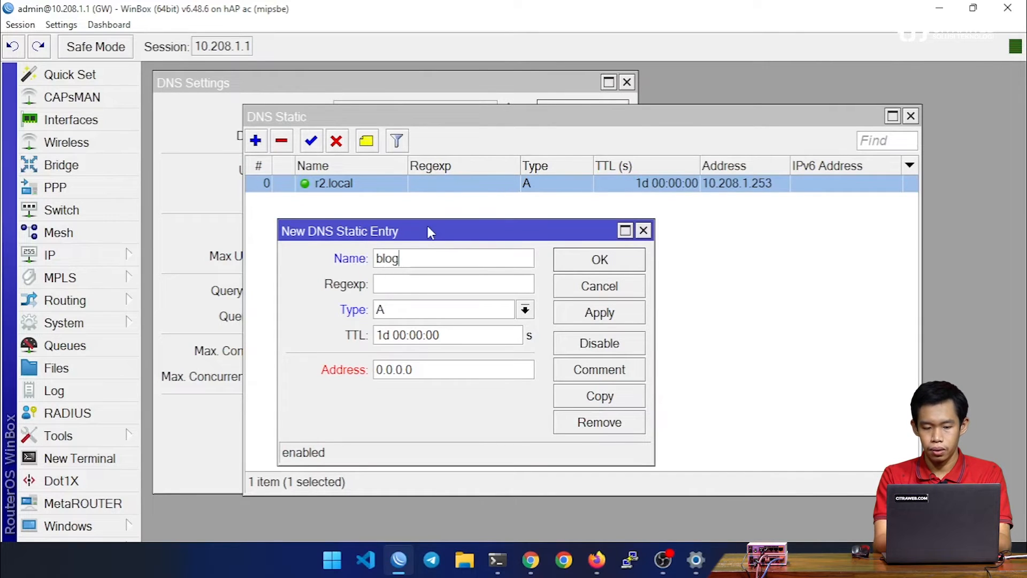
pyautogui.write('.citraweb.com')
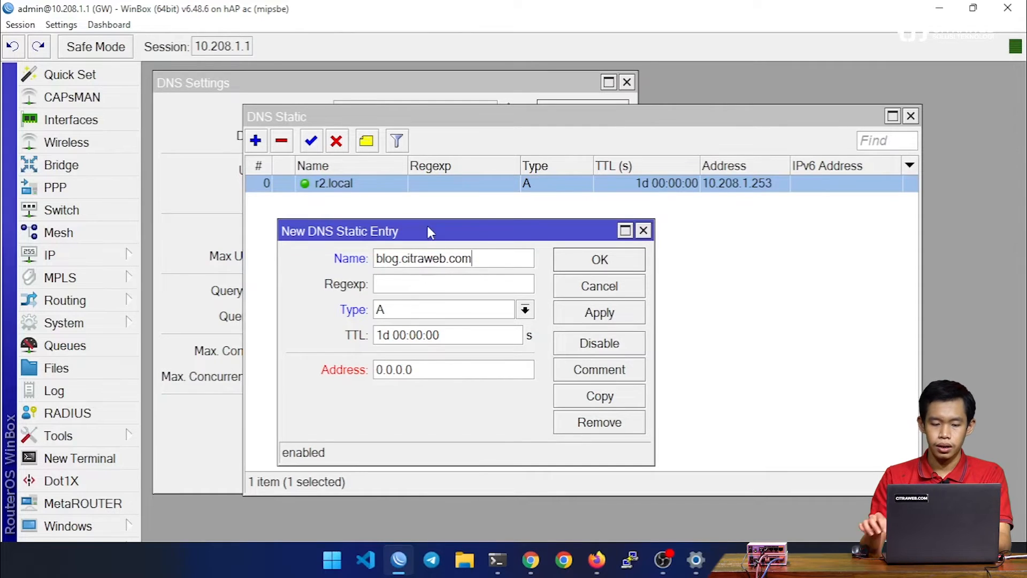
pyautogui.doubleClick(428, 374)
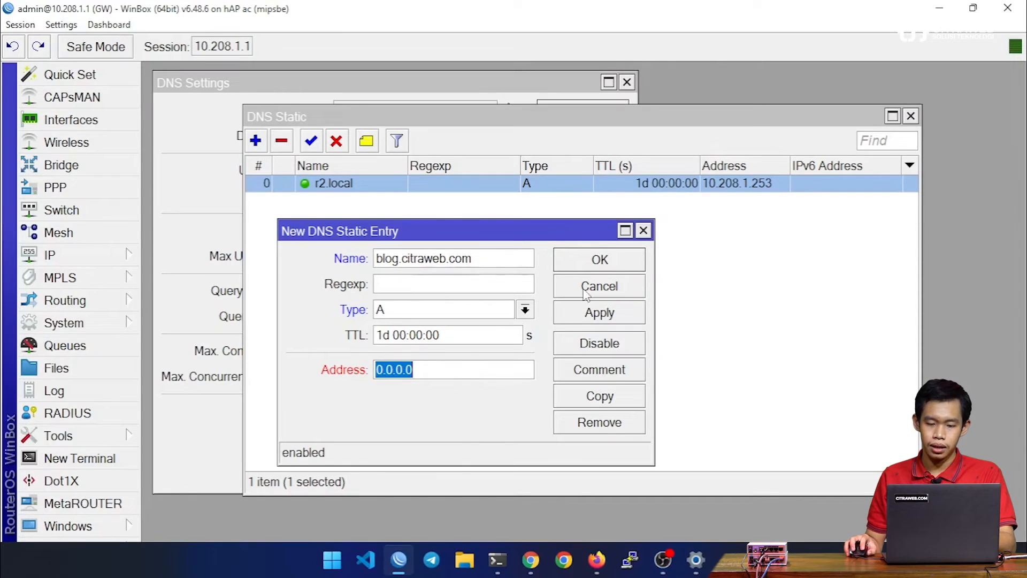
pyautogui.click(623, 285)
# Step: Add a static DNS entry of type A for phone.com with the address 127.0.0.1 and save it
pyautogui.click(256, 141)
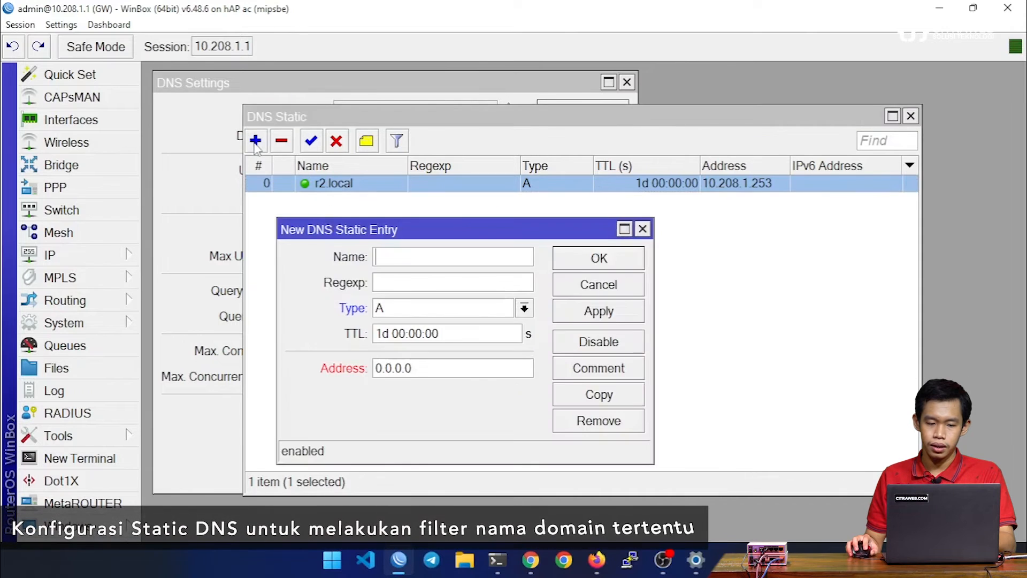
pyautogui.click(334, 211)
pyautogui.write('ph')
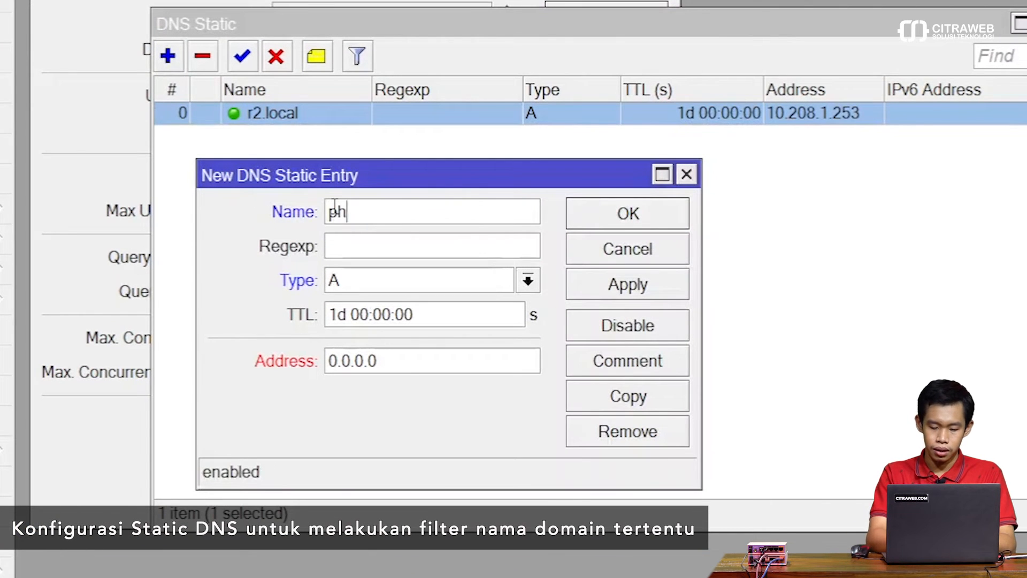
pyautogui.write('one.com')
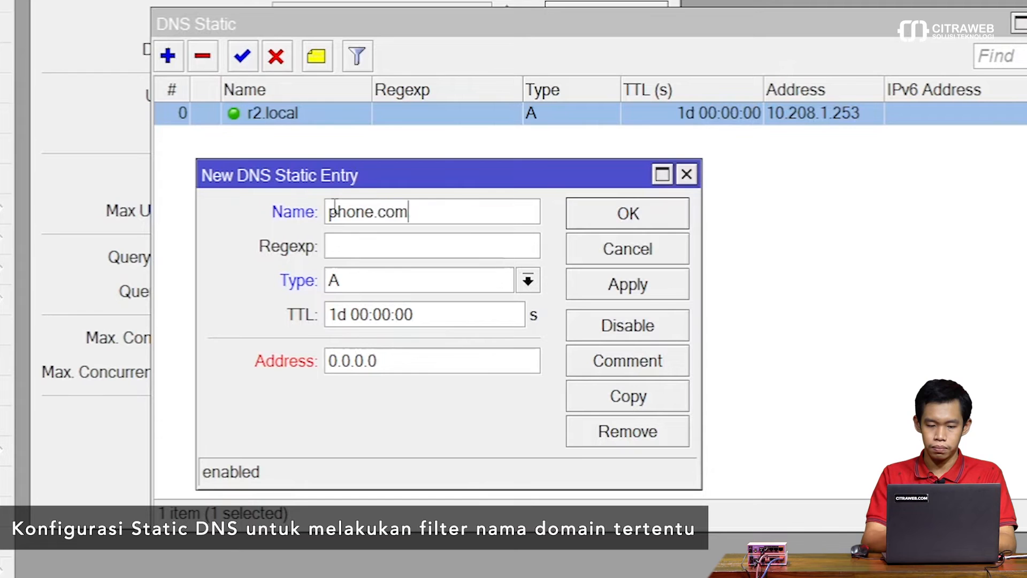
pyautogui.doubleClick(394, 359)
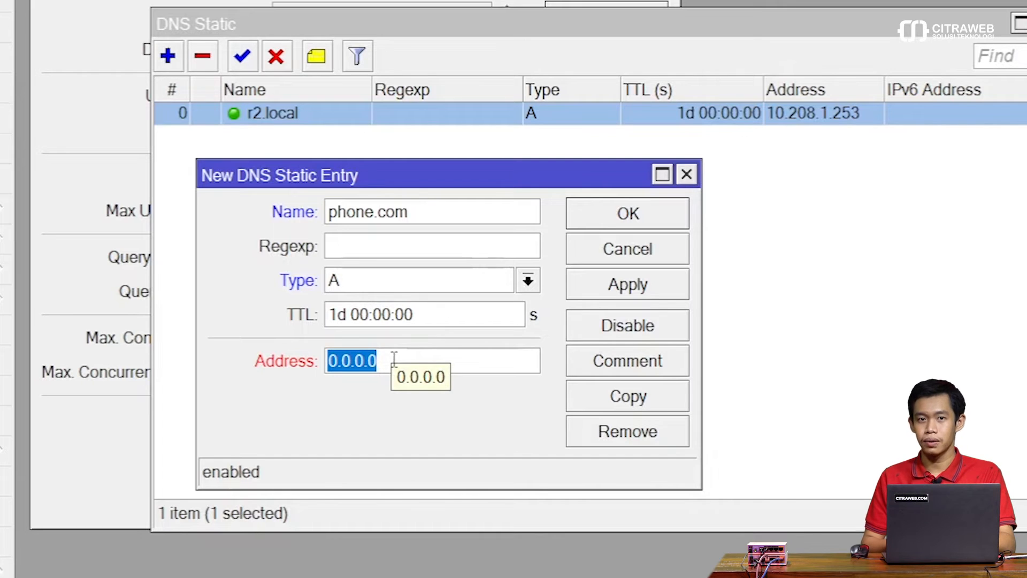
pyautogui.write('12')
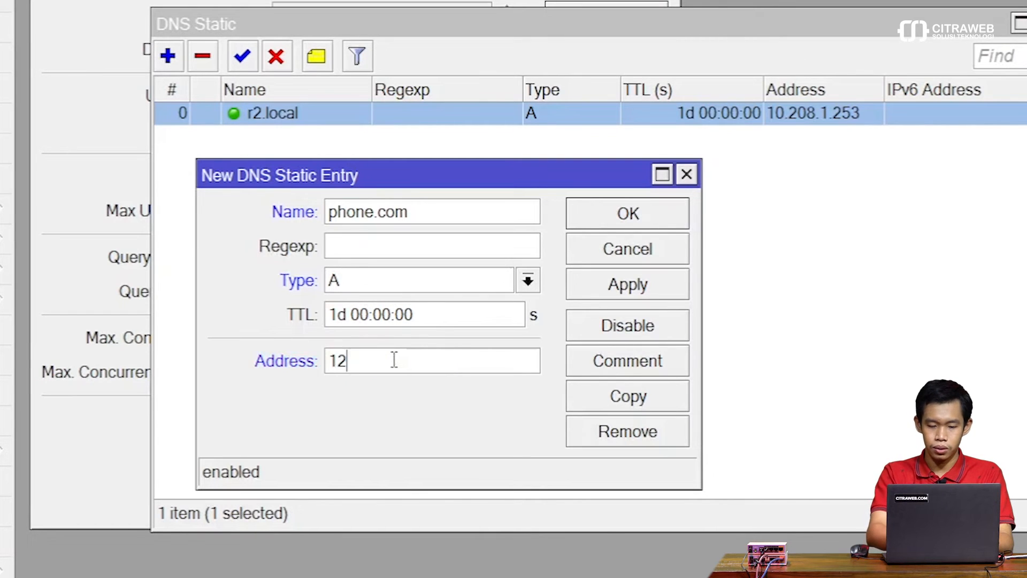
pyautogui.write('7.0.0.1')
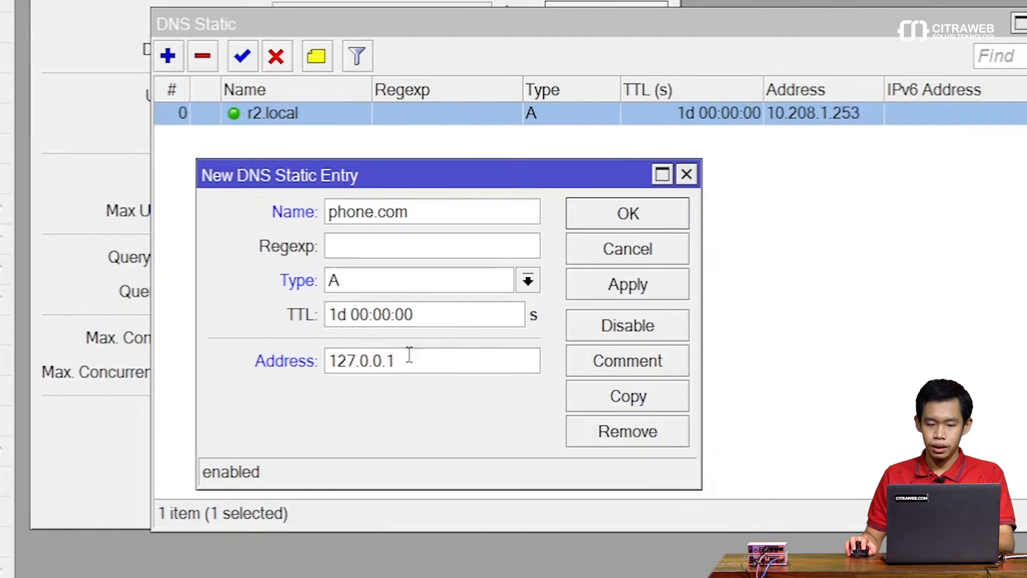
pyautogui.click(605, 205)
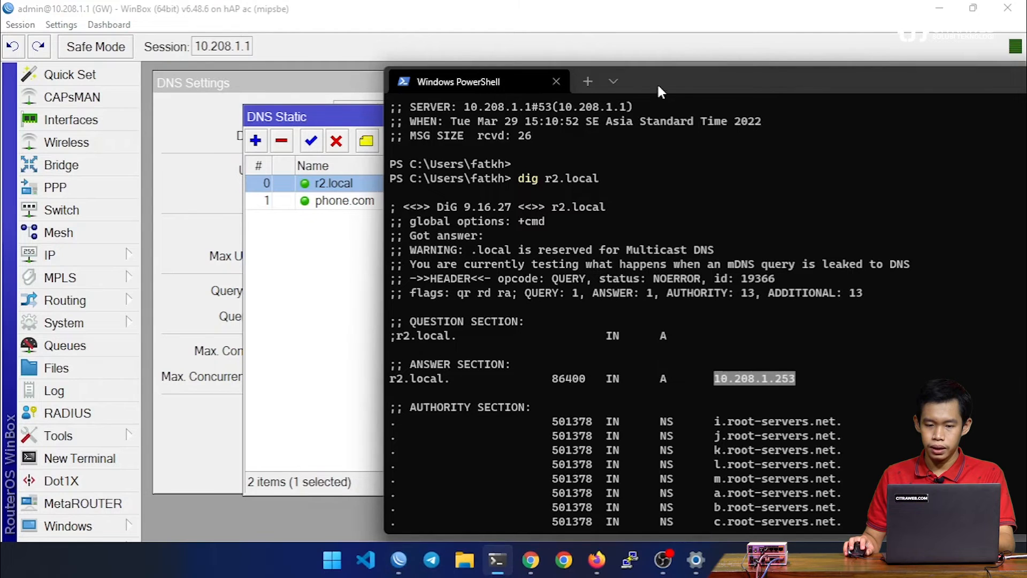
# Step: Switch to PowerShell, clear the screen, run "dig phone.com" and examine the address in the ANSWER SECTION
pyautogui.moveTo(677, 39); pyautogui.dragTo(825, 64)
pyautogui.moveTo(781, 99); pyautogui.dragTo(503, 56)
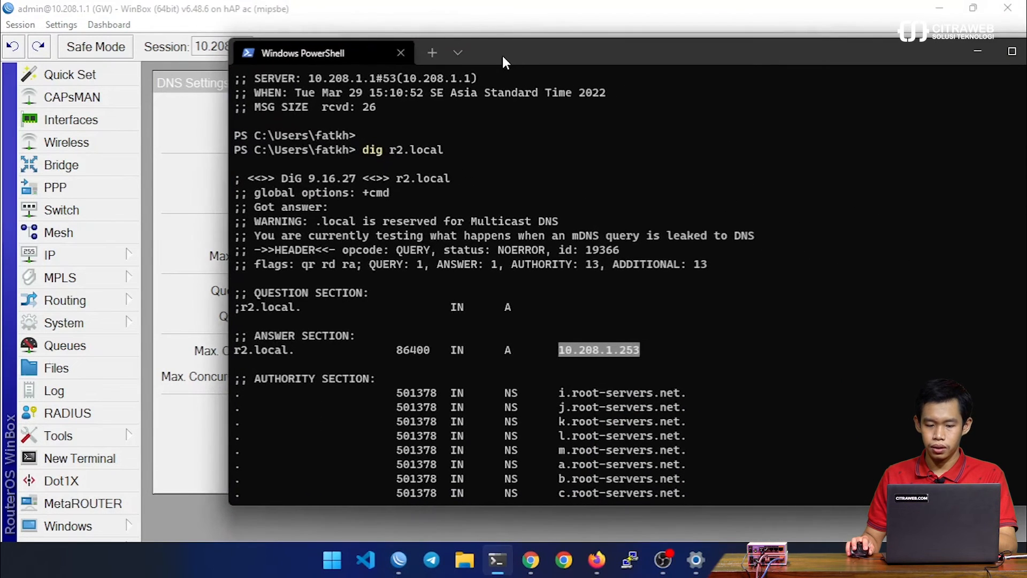
pyautogui.hotkey('ctrl', 'l')
pyautogui.write('dig')
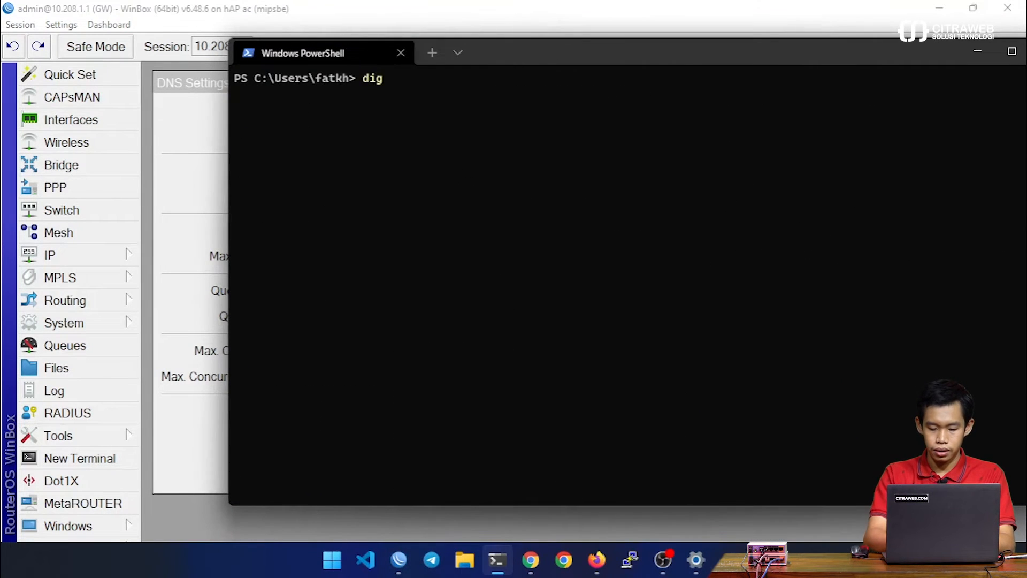
pyautogui.write(' phone.com')
pyautogui.press('Return')
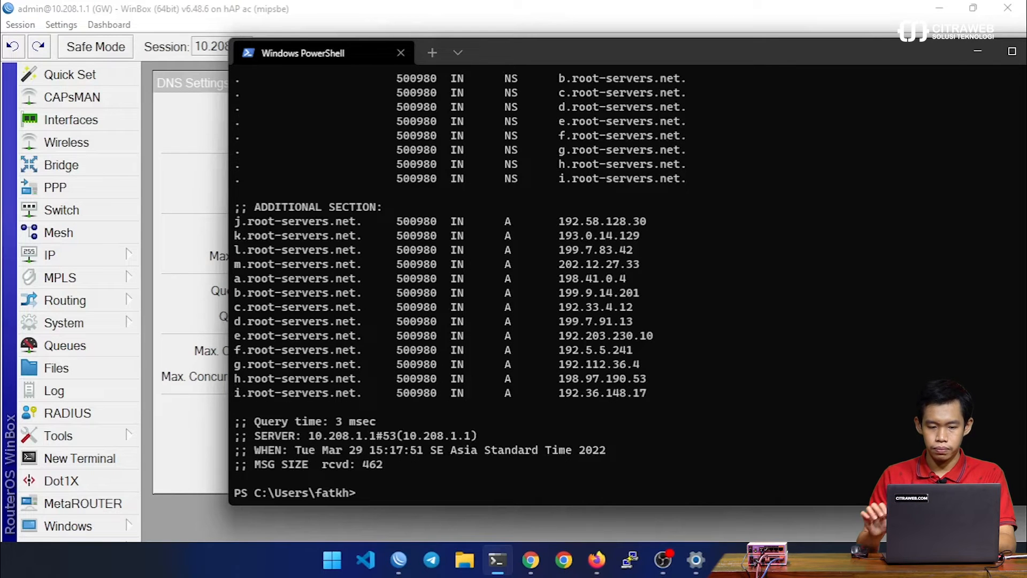
pyautogui.scroll(9, 600, 203)
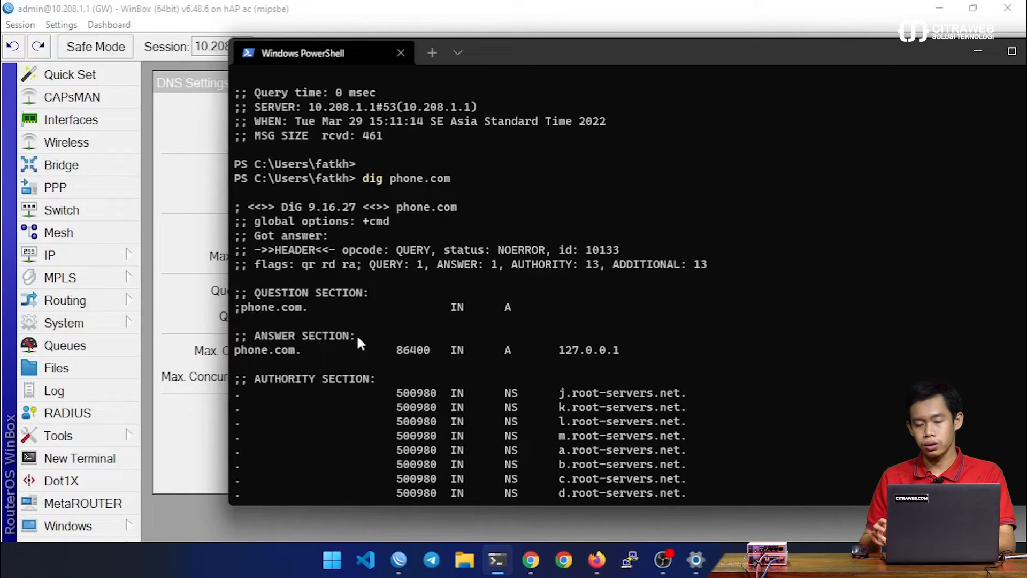
# Step: Switch to Firefox and try to open phone.com in a new tab
pyautogui.click(595, 560)
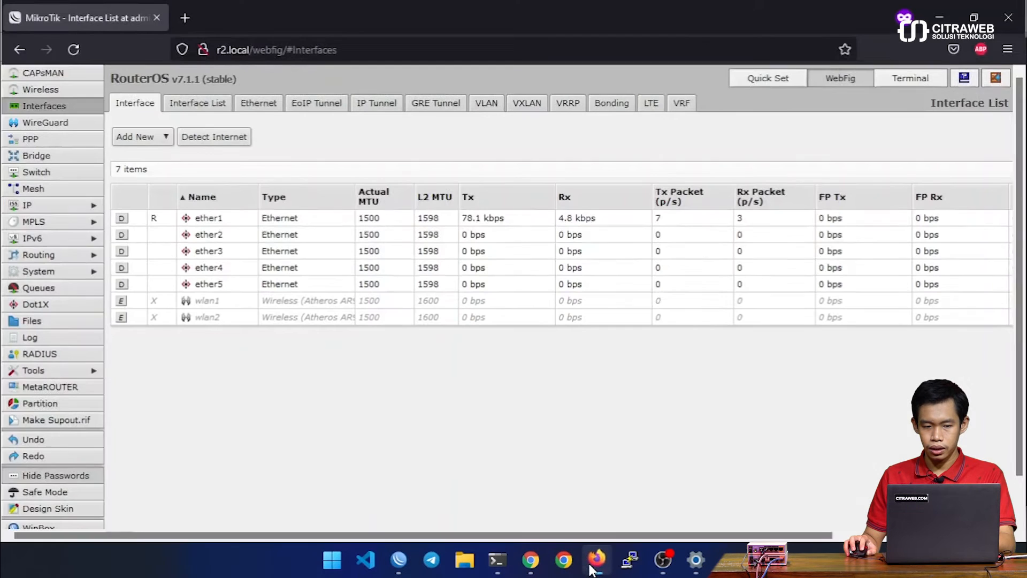
pyautogui.hotkey('ctrl', 'shift', 'p')
pyautogui.write('phone.com')
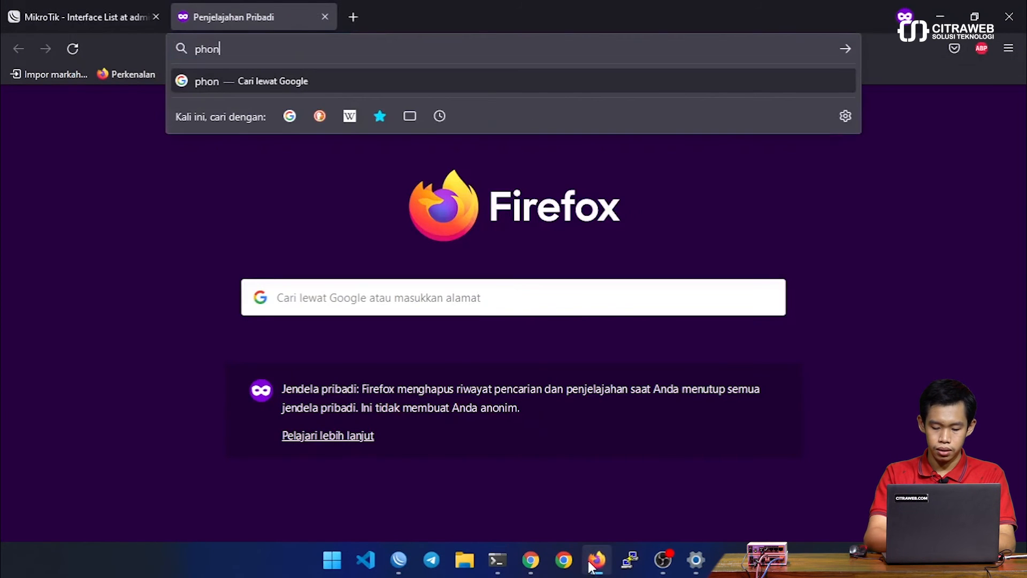
pyautogui.press('Return')
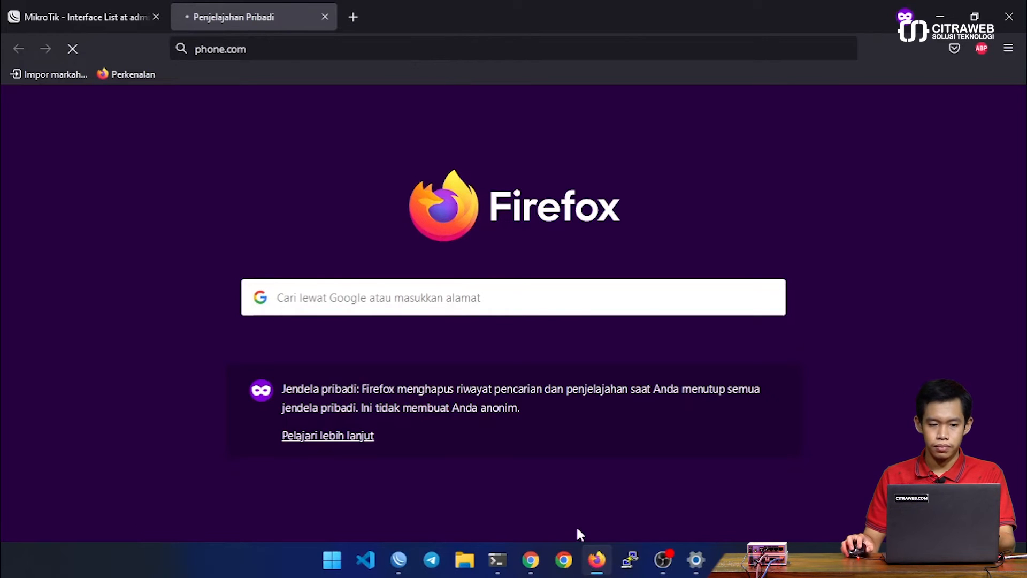
# Step: Return to WinBox and review the static DNS entry for phone.com, closing it without changes
pyautogui.click(401, 562)
pyautogui.click(408, 306)
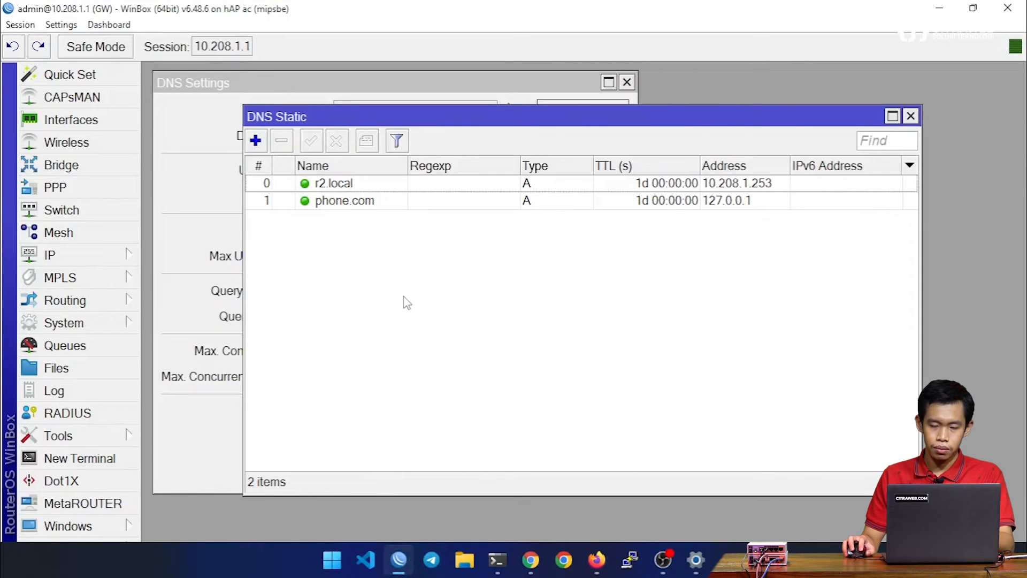
pyautogui.doubleClick(366, 206)
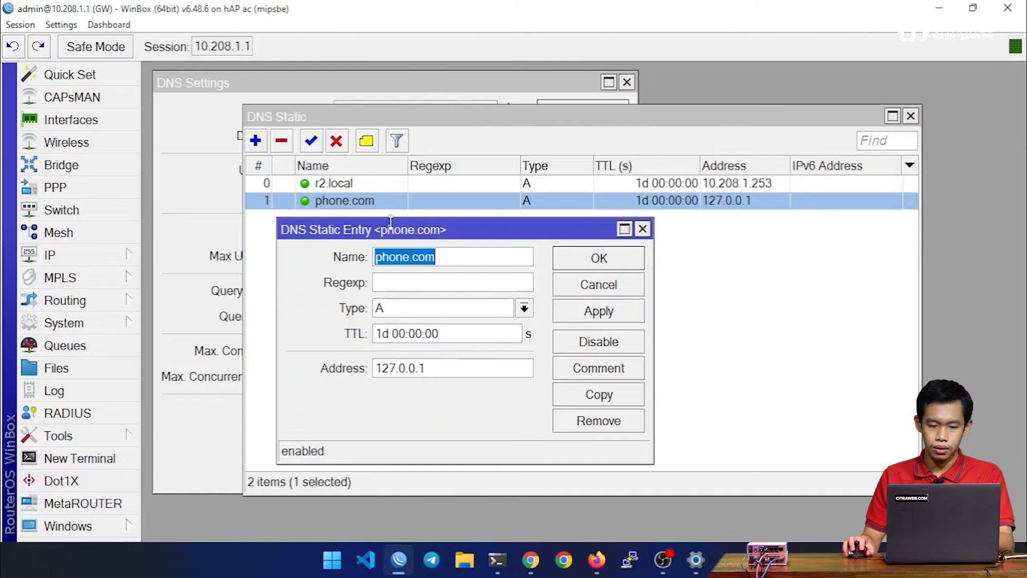
pyautogui.click(573, 286)
# Step: Add a static DNS entry of type A for tabung.com, entering mikrotik.co.id as its address, and save it
pyautogui.click(256, 142)
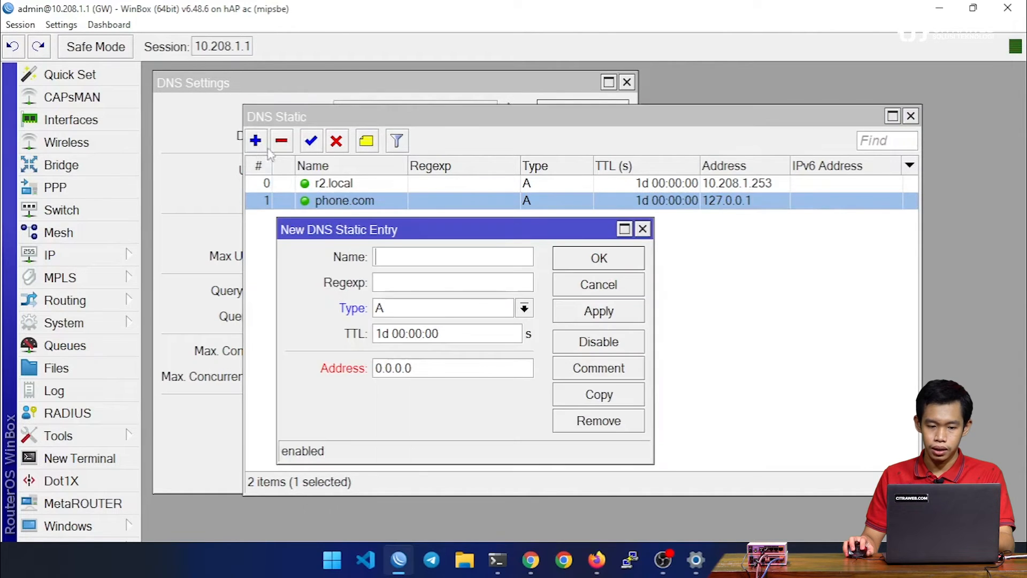
pyautogui.write('tabung.com')
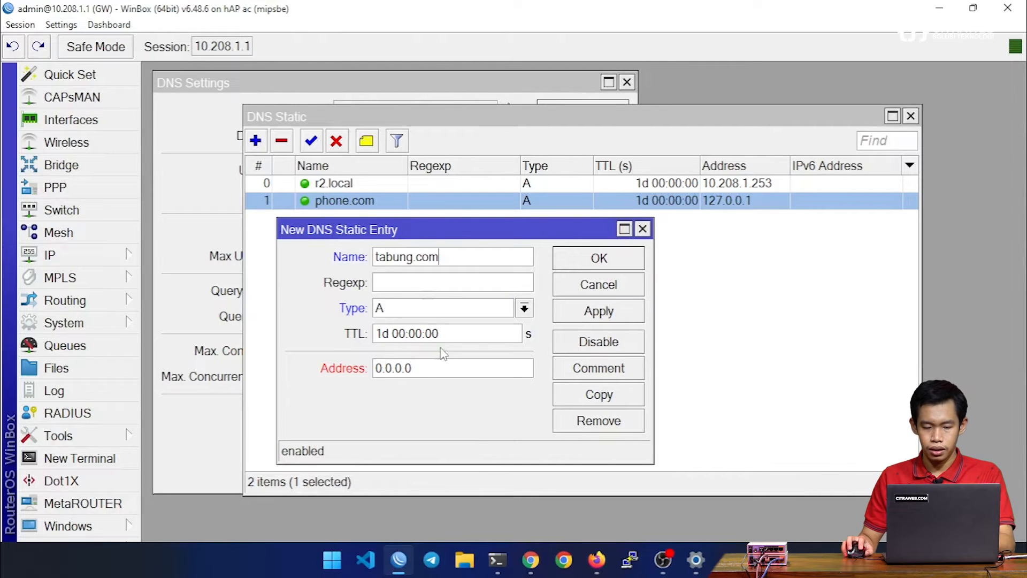
pyautogui.doubleClick(428, 370)
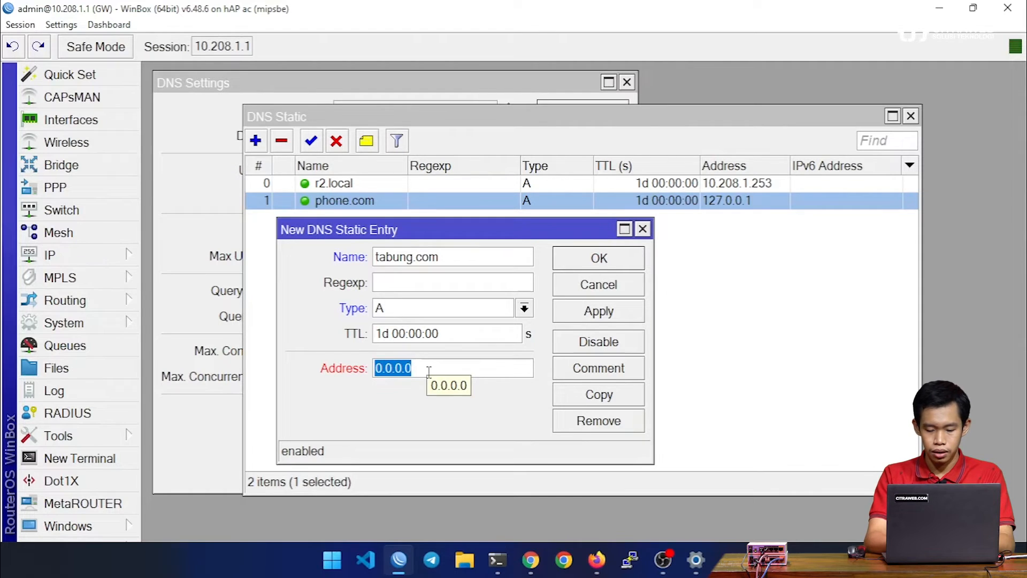
pyautogui.write('mikrotik.co.id')
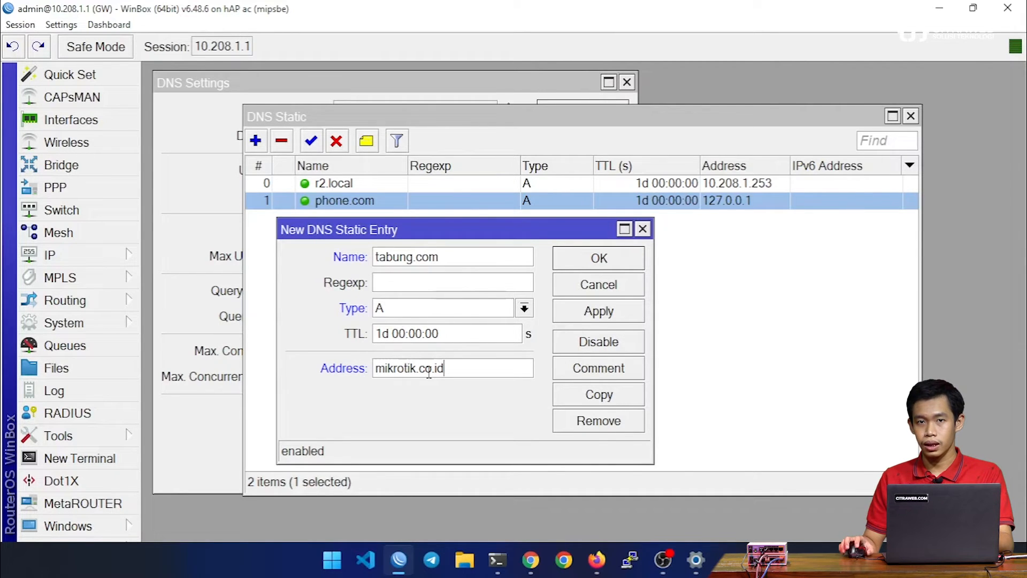
pyautogui.click(593, 264)
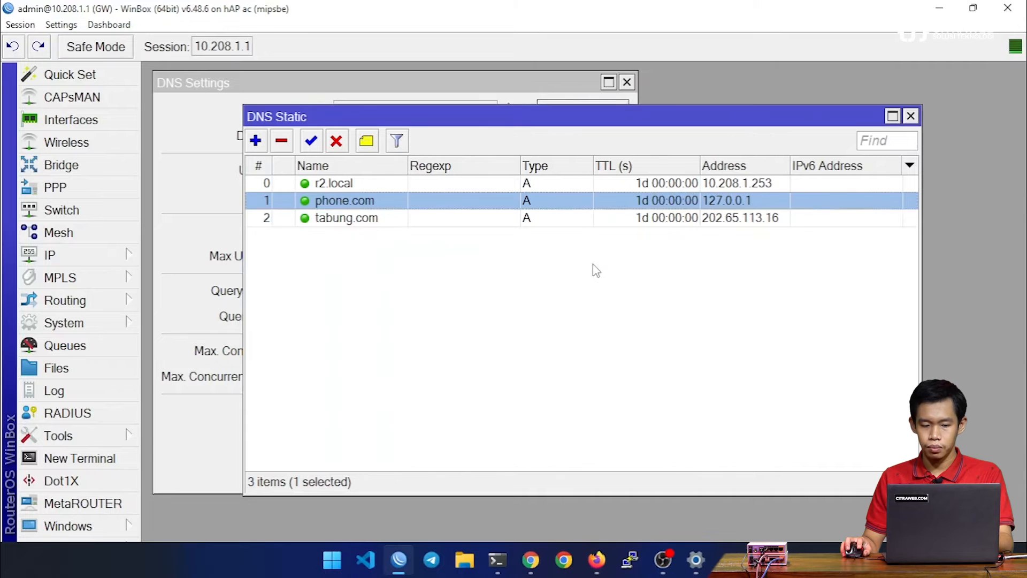
# Step: Switch to PowerShell, clear the screen, run "dig tabung.com" and examine the address in the ANSWER SECTION
pyautogui.click(498, 568)
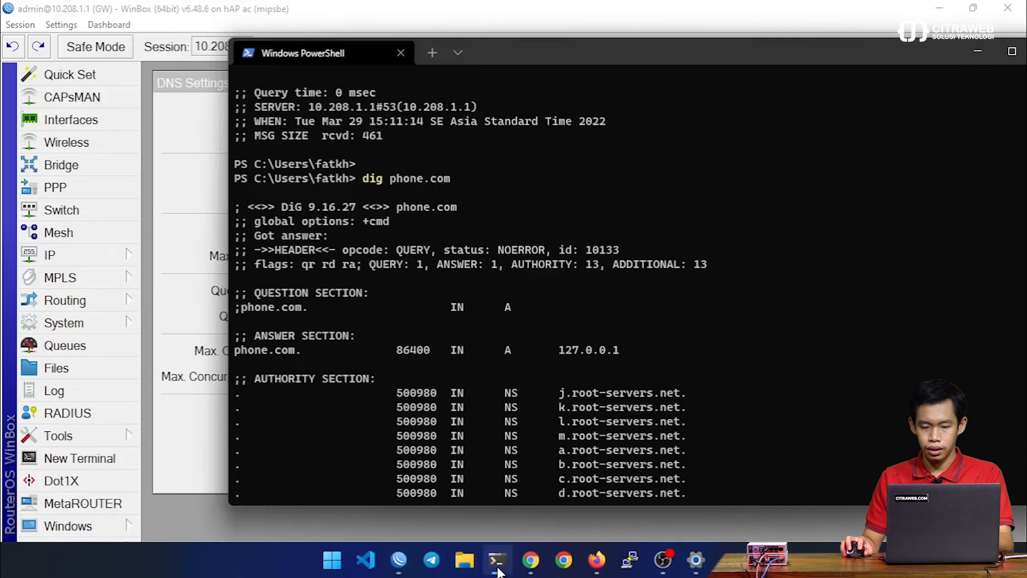
pyautogui.hotkey('ctrl', 'l')
pyautogui.press('Up')
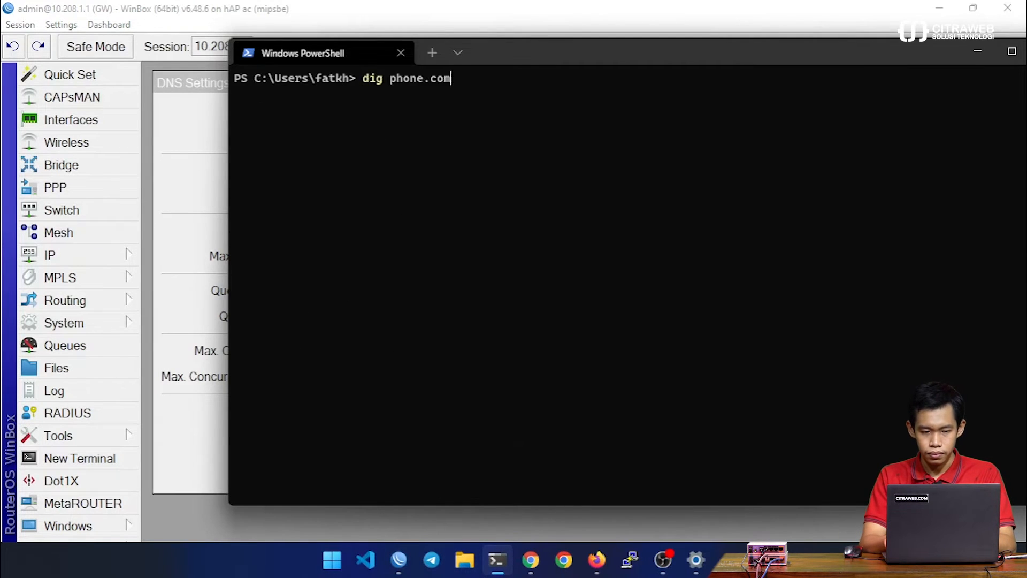
pyautogui.press('BackSpace')
pyautogui.press('BackSpace')
pyautogui.press('BackSpace')
pyautogui.press('BackSpace')
pyautogui.press('BackSpace')
pyautogui.press('BackSpace')
pyautogui.press('BackSpace')
pyautogui.press('BackSpace')
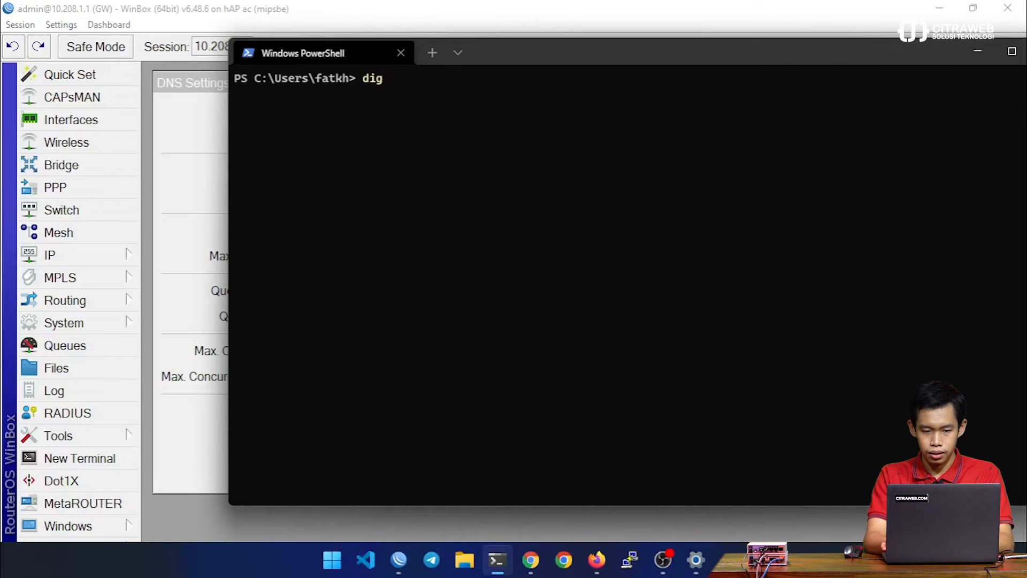
pyautogui.write('tabung.com')
pyautogui.press('Return')
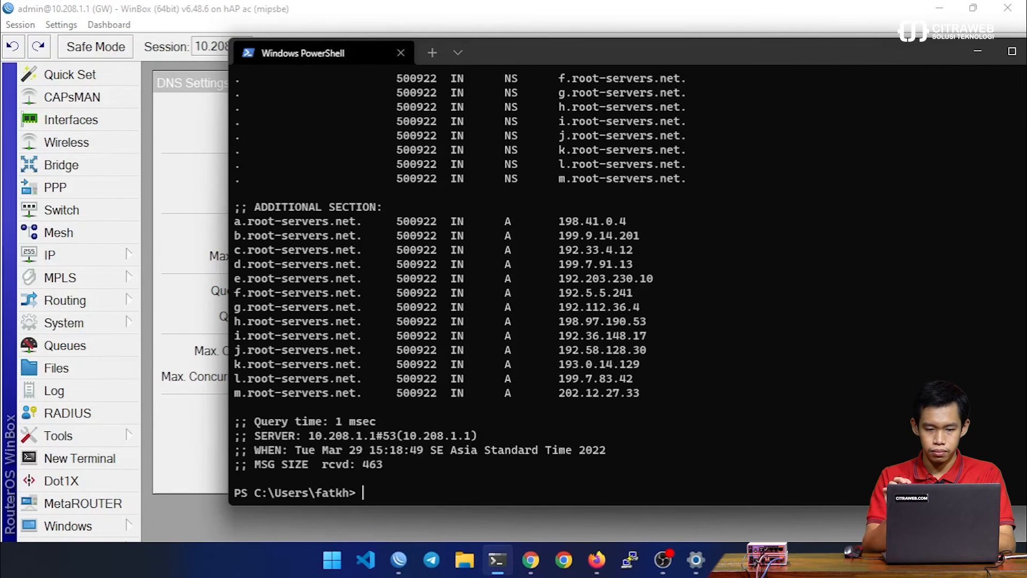
pyautogui.scroll(6, 605, 384)
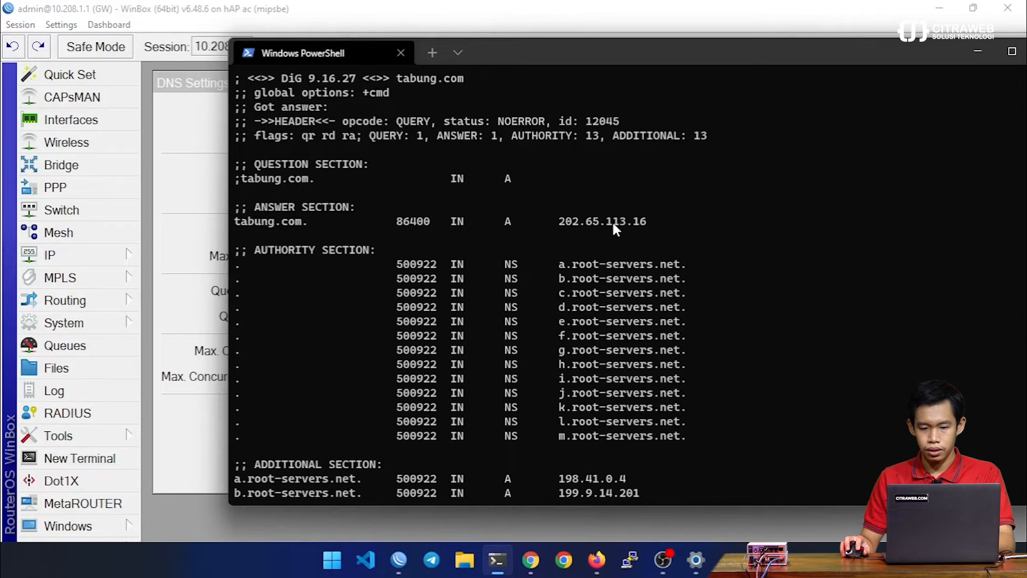
# Step: Run "dig mikrotik.co.id" and compare the address in its ANSWER SECTION with the one for tabung.com
pyautogui.scroll(-6, 715, 227)
pyautogui.write('dig mikrotik.')
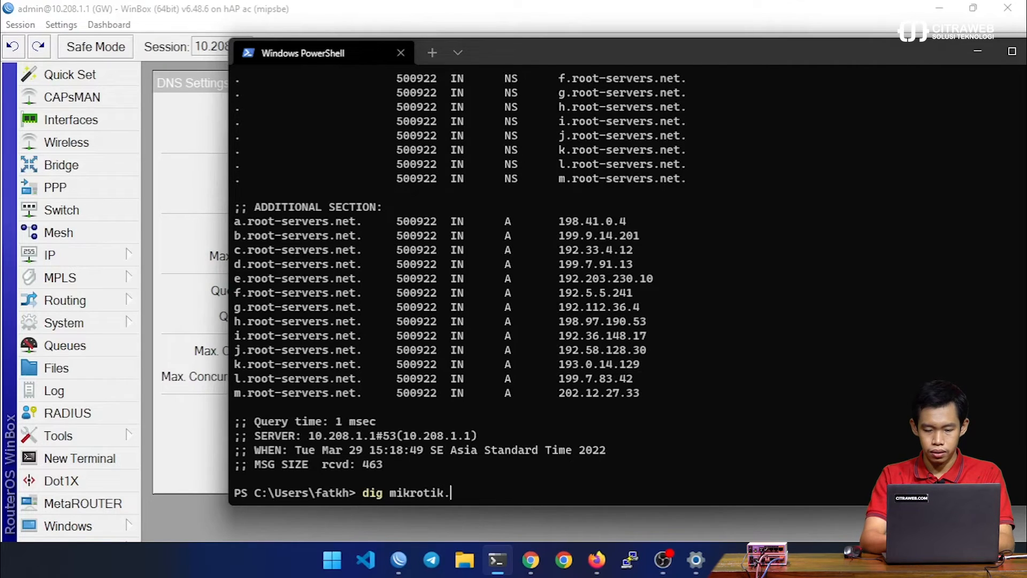
pyautogui.write('co.id')
pyautogui.press('Return')
pyautogui.scroll(4, 746, 248)
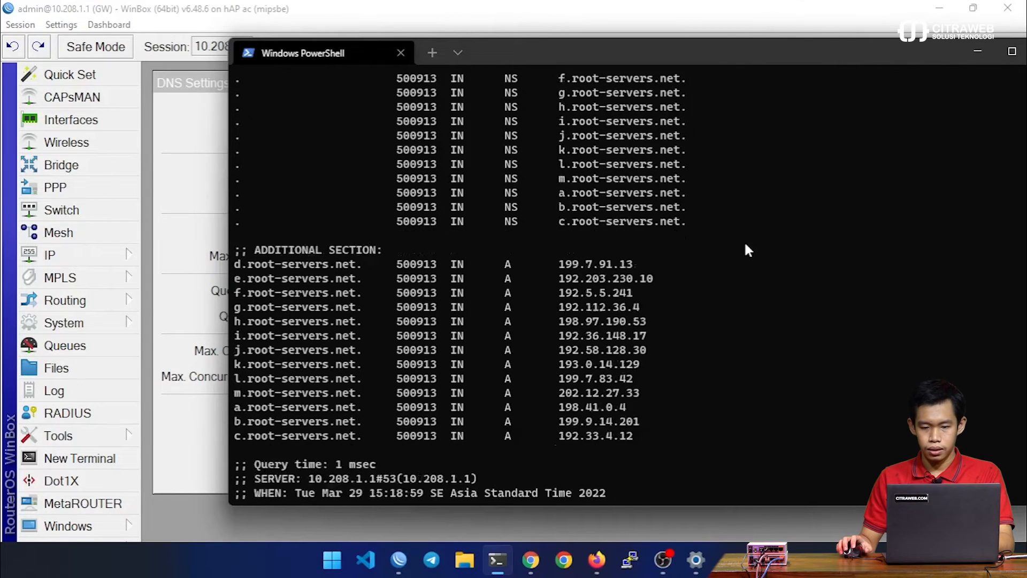
pyautogui.scroll(1, 747, 250)
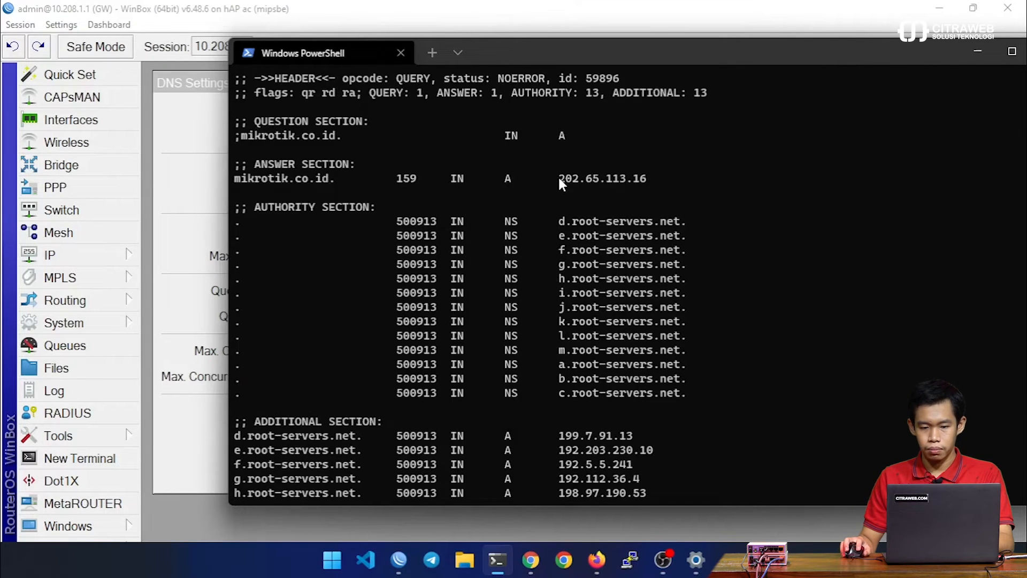
pyautogui.moveTo(634, 175); pyautogui.dragTo(682, 197)
pyautogui.scroll(14, 681, 196)
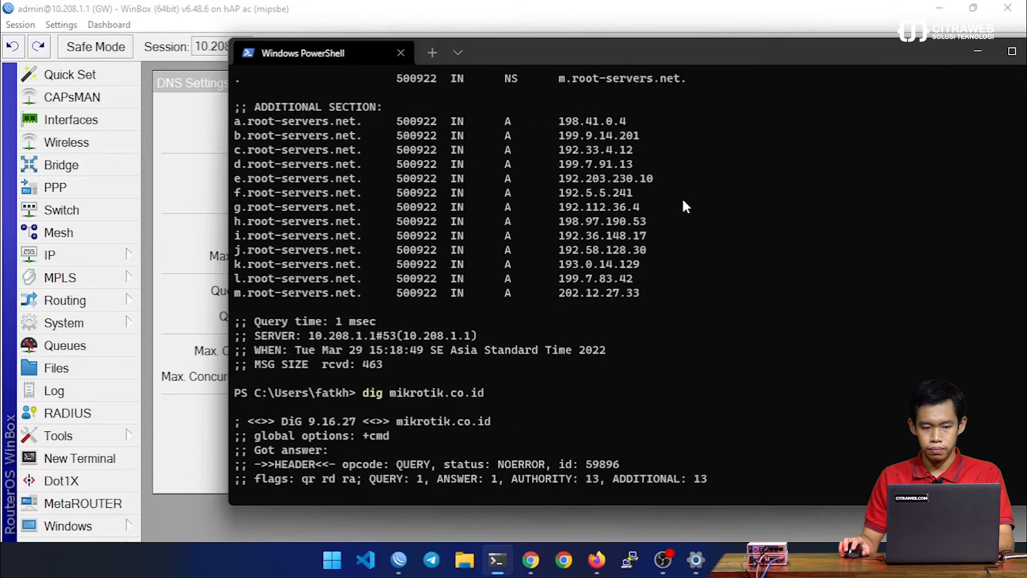
pyautogui.scroll(5, 683, 201)
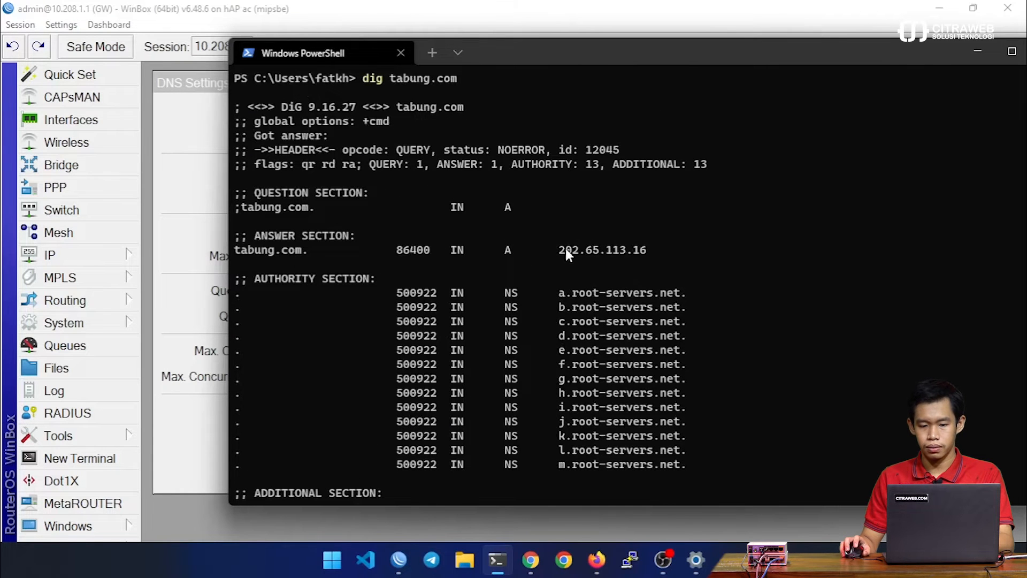
# Step: Switch to Firefox, open tabung.com in a new tab and look through the page that loads
pyautogui.click(597, 560)
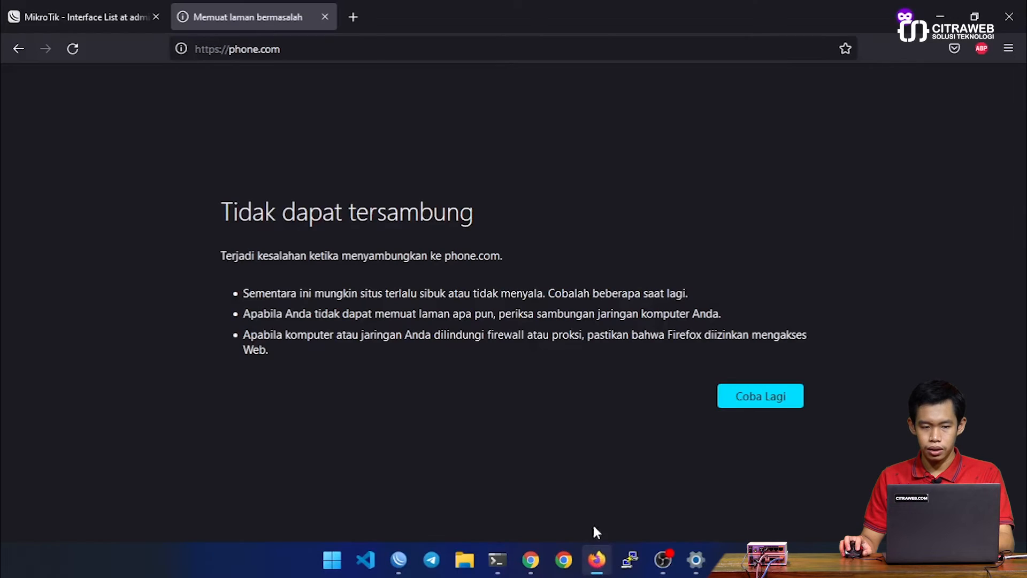
pyautogui.click(360, 12)
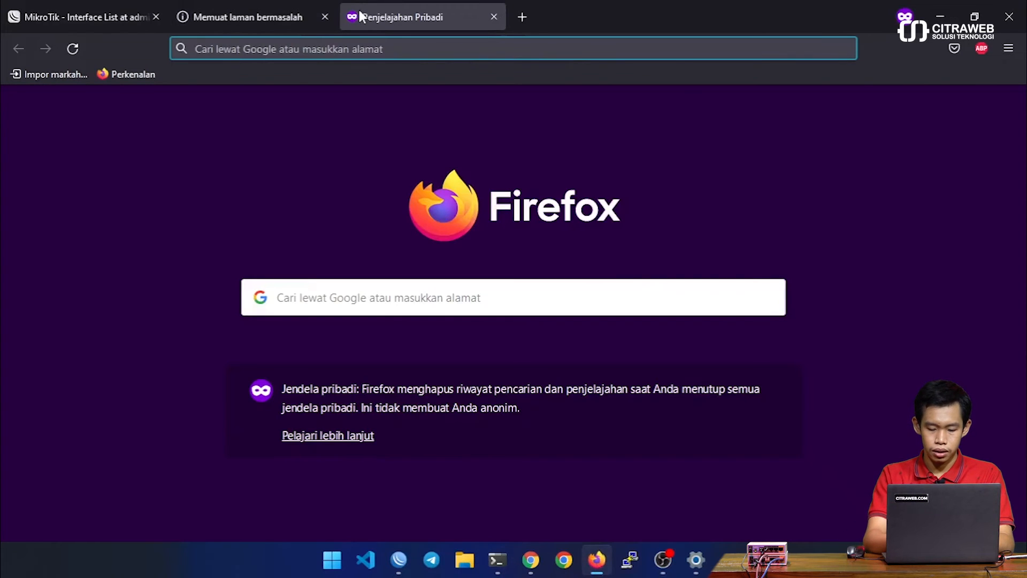
pyautogui.write('tabung.com')
pyautogui.press('Return')
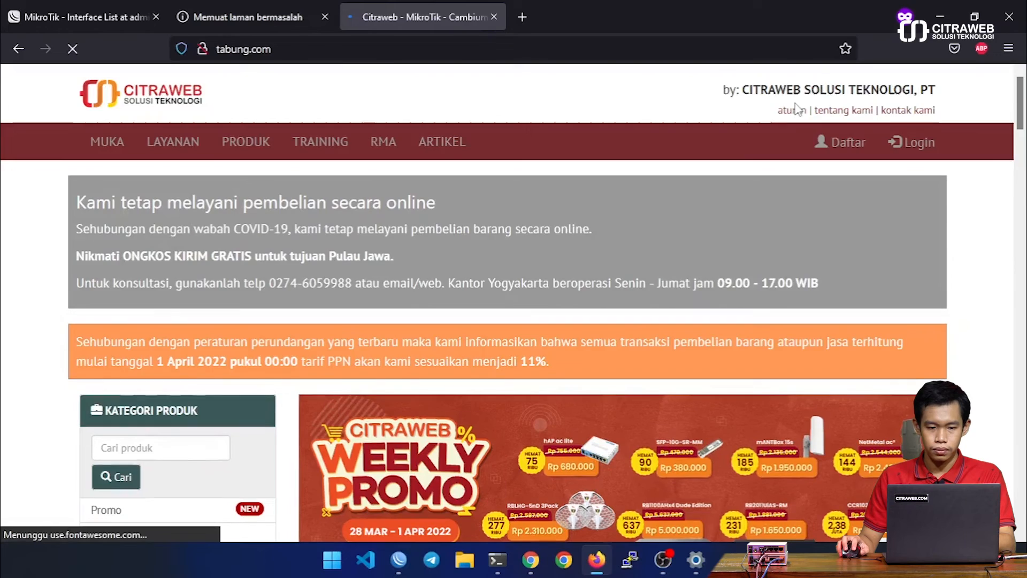
pyautogui.scroll(-12, 34, 202)
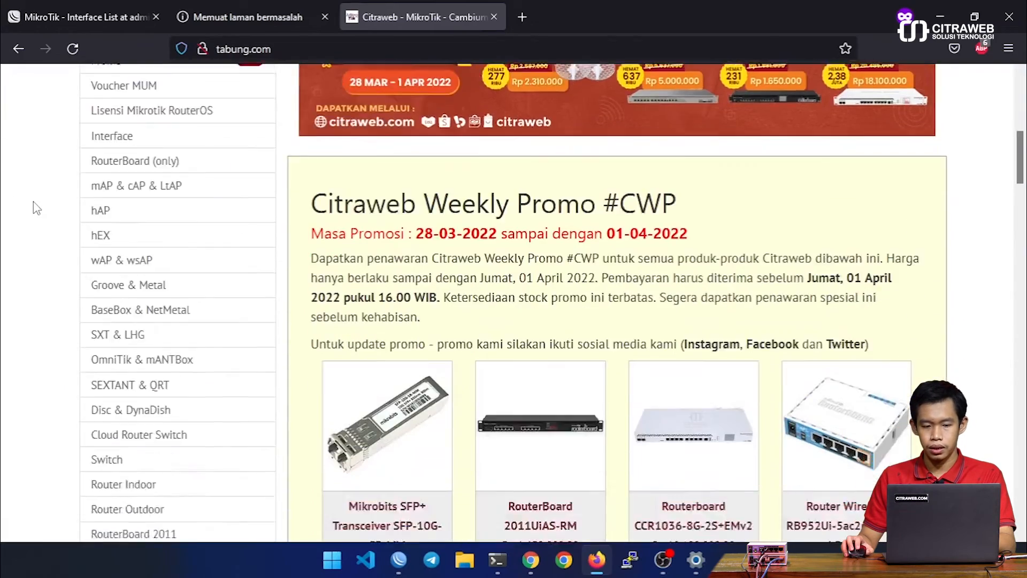
# Step: Return to WinBox, discard the blank new entry and disable the static DNS entries for tabung.com and phone.com
pyautogui.scroll(12, 33, 203)
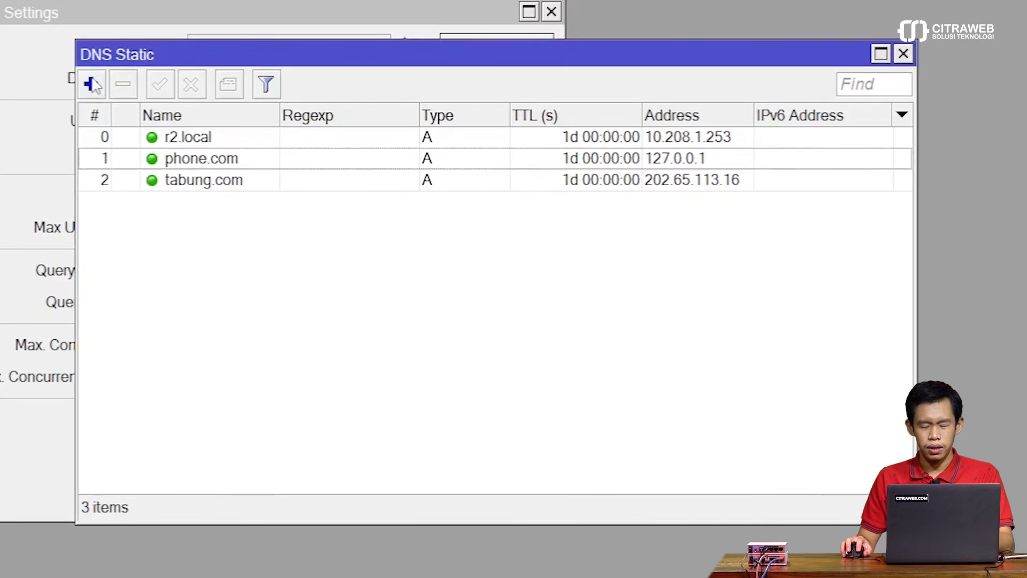
pyautogui.click(255, 140)
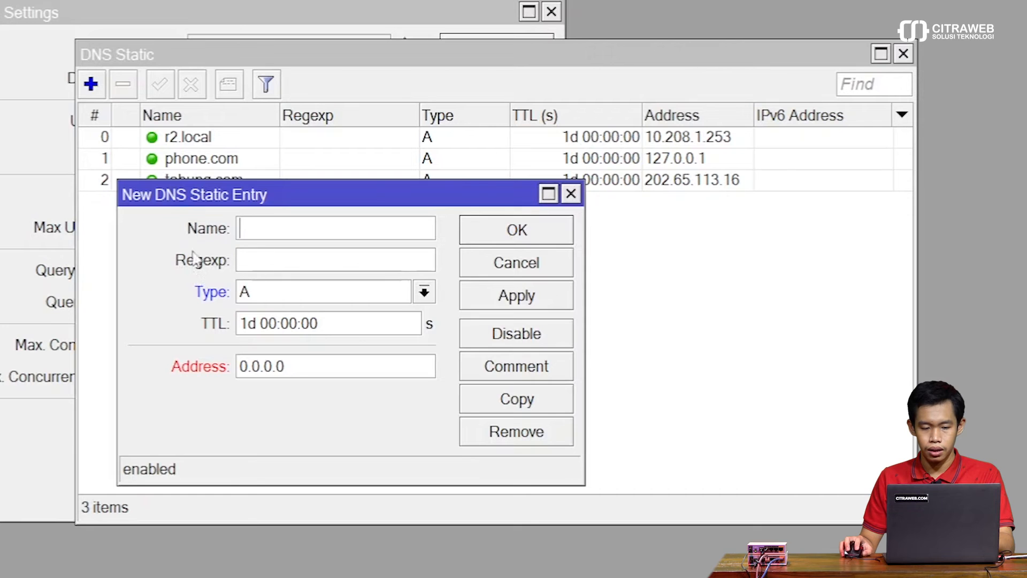
pyautogui.click(491, 271)
pyautogui.click(216, 167)
pyautogui.keyDown('shift'); pyautogui.click(215, 181); pyautogui.keyUp('shift')
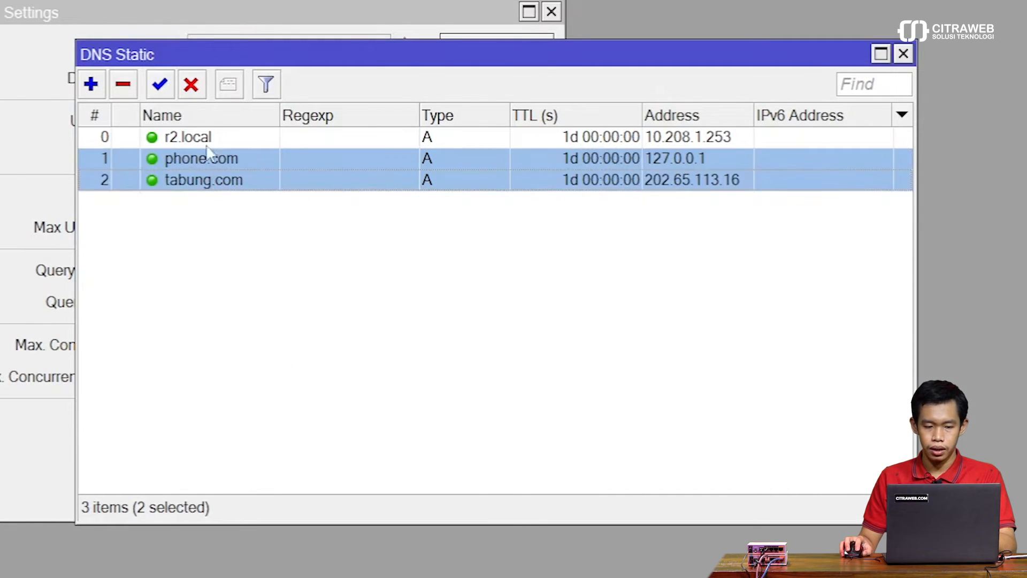
pyautogui.click(213, 184)
pyautogui.click(191, 84)
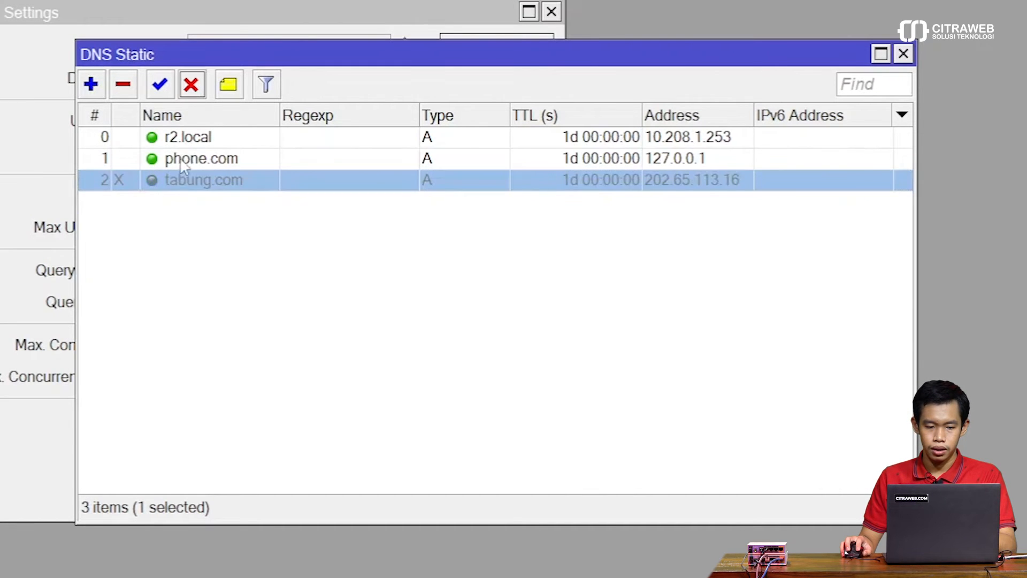
pyautogui.click(179, 157)
pyautogui.click(191, 85)
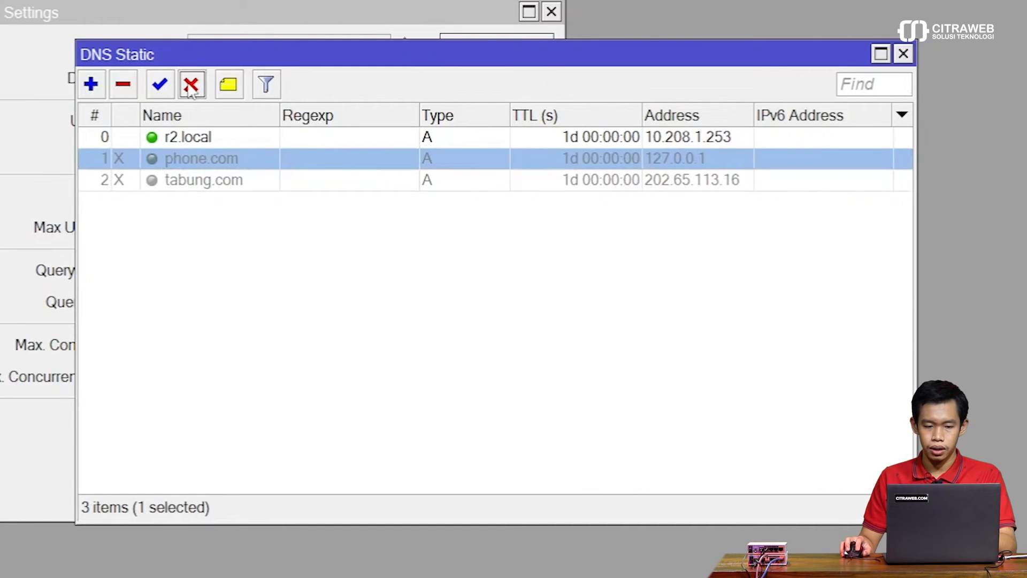
pyautogui.click(194, 289)
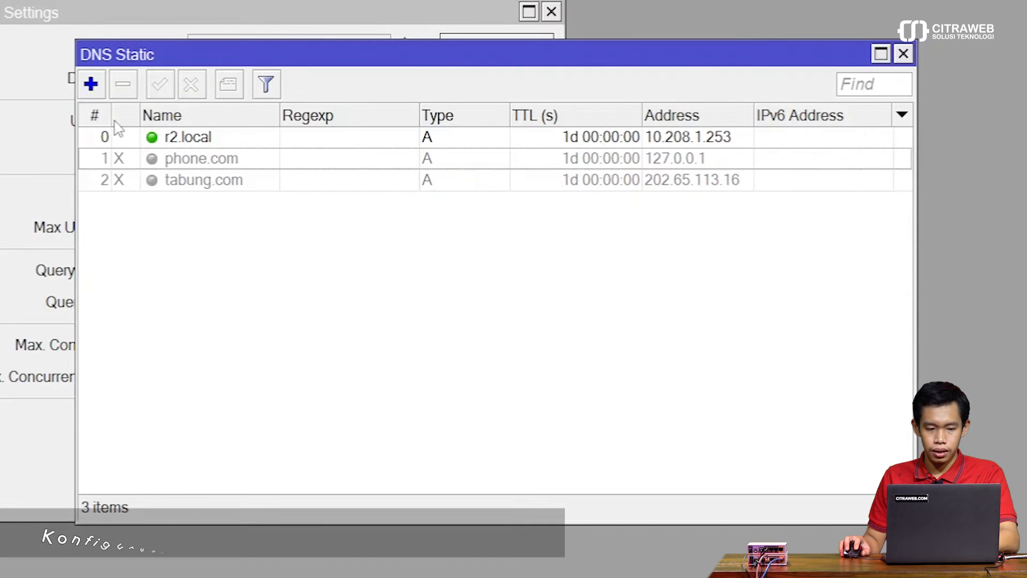
# Step: Start a new static DNS entry and make its Regexp field ready for input
pyautogui.click(91, 84)
pyautogui.moveTo(304, 232); pyautogui.dragTo(390, 222)
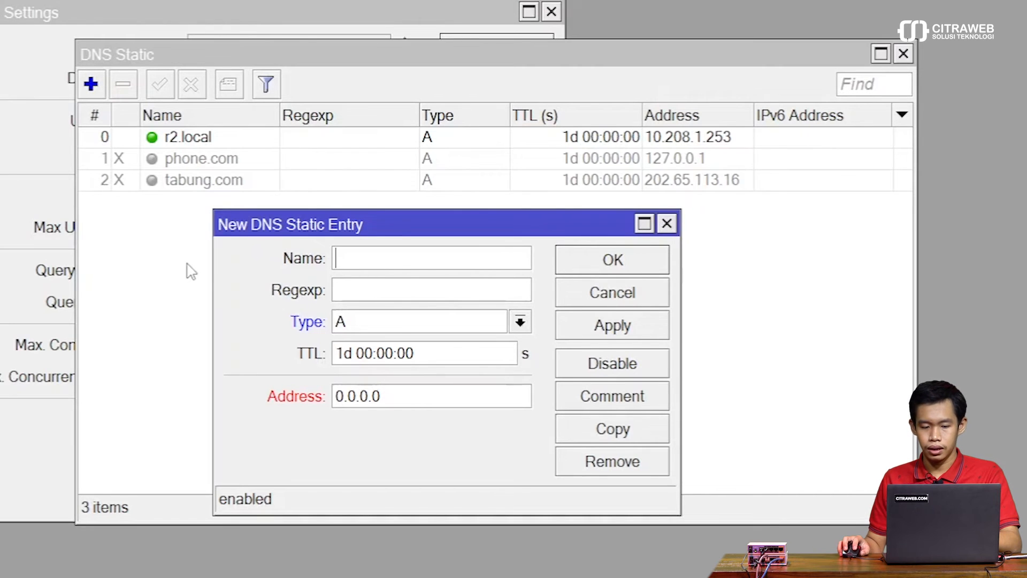
pyautogui.click(346, 290)
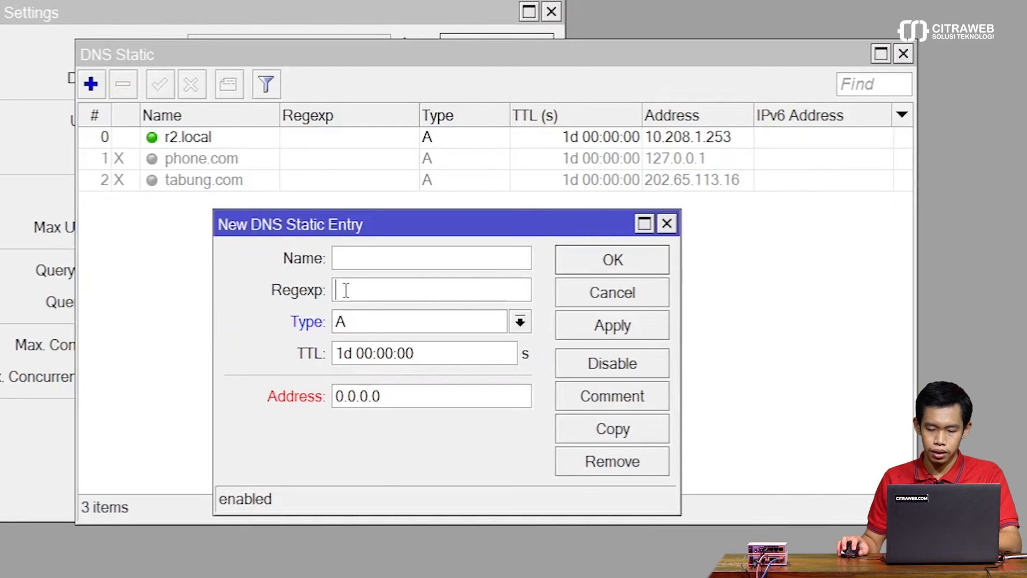
# Step: Switch to Firefox, search for "regex" in a new tab and open the RegExr site from the results
pyautogui.click(556, 575)
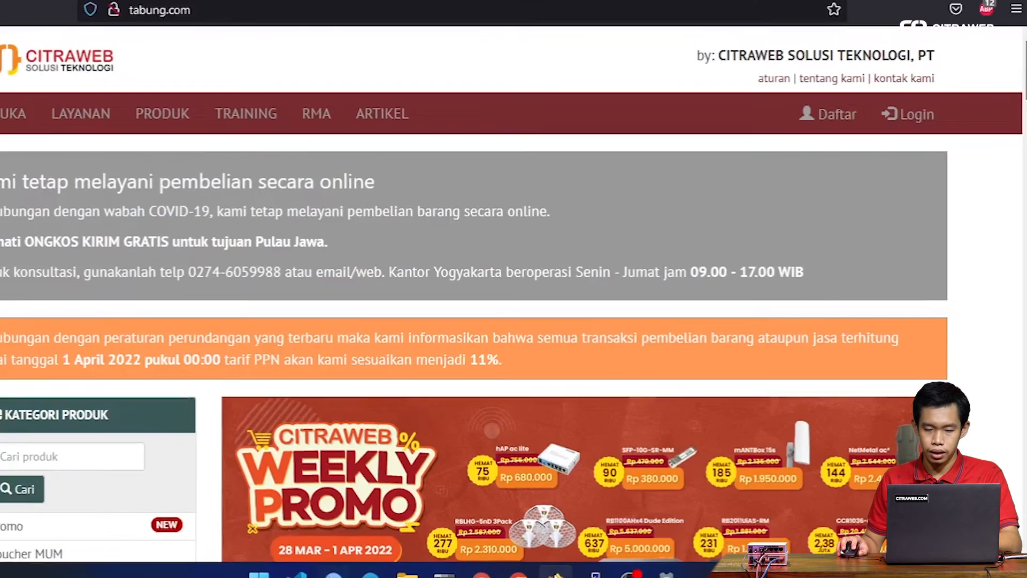
pyautogui.click(525, 24)
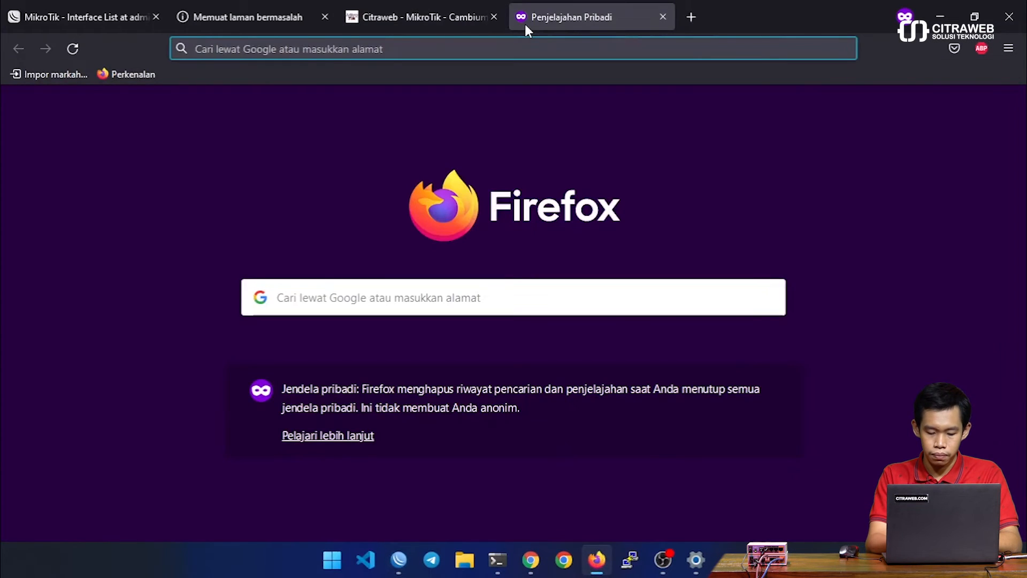
pyautogui.write('rege')
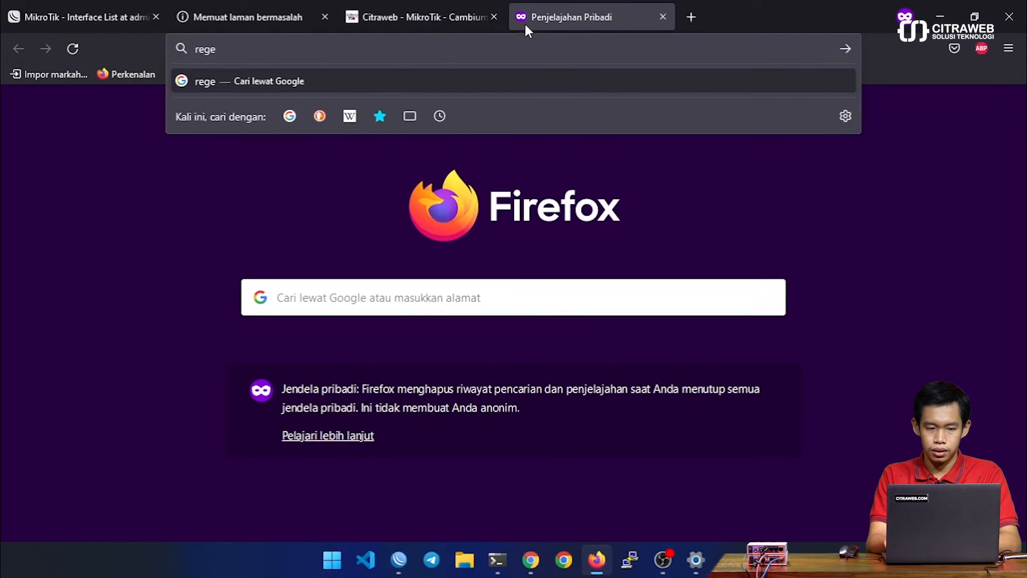
pyautogui.write('x')
pyautogui.press('Return')
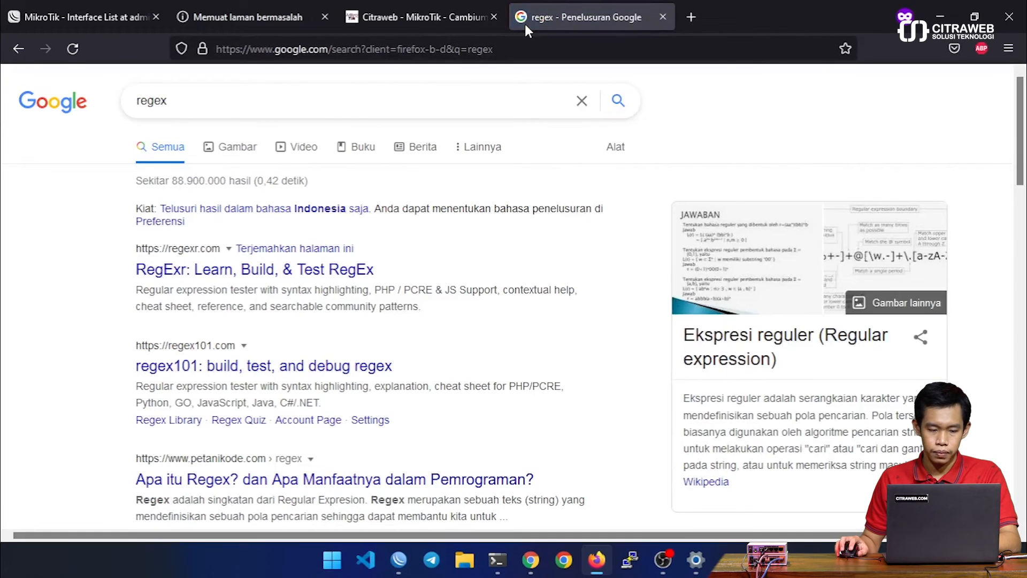
pyautogui.click(363, 270)
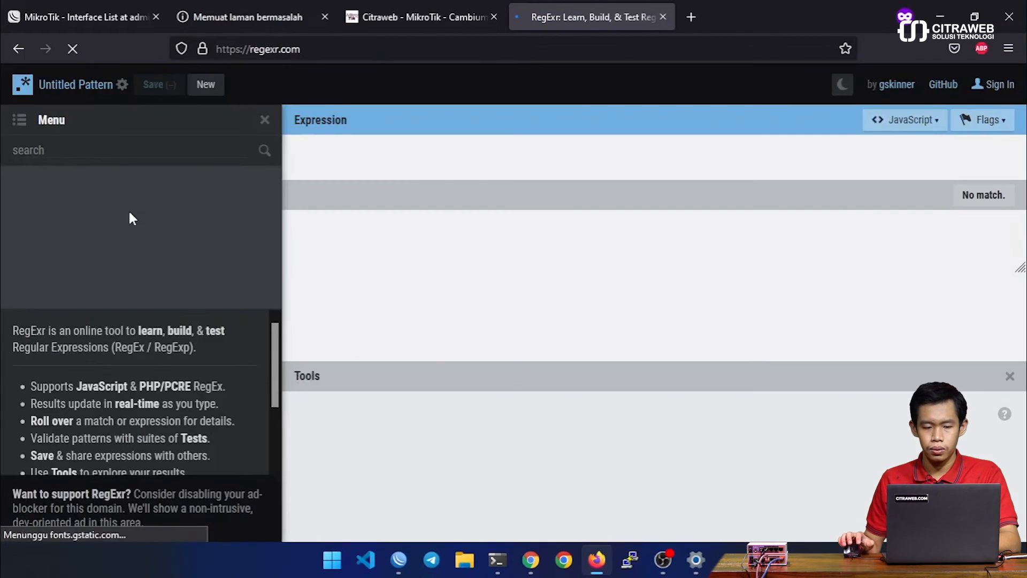
# Step: Replace the RegExr sample expression with "phone" and the whole sample text with "handphone.com"
pyautogui.moveTo(417, 157); pyautogui.dragTo(300, 156)
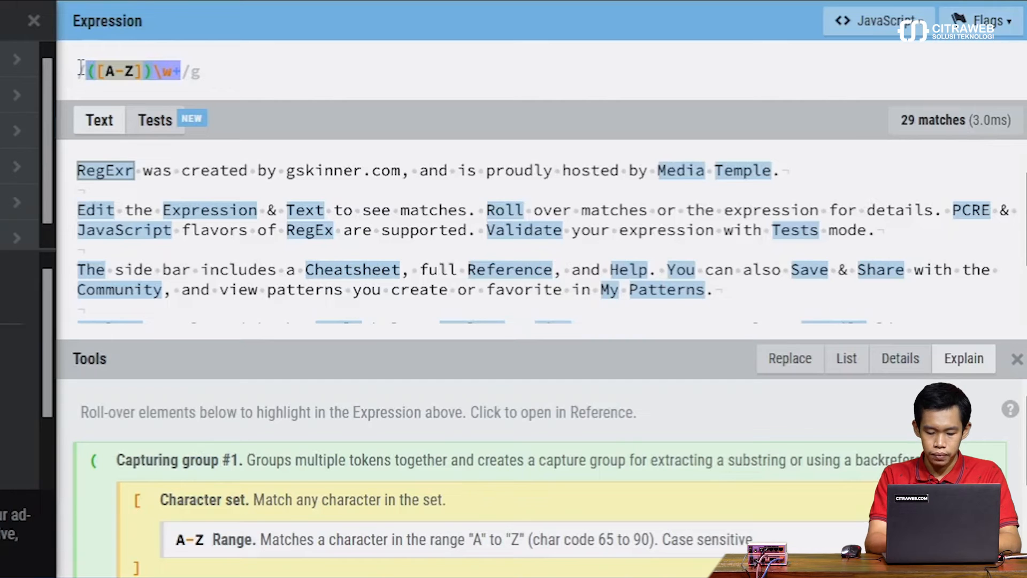
pyautogui.write('phone')
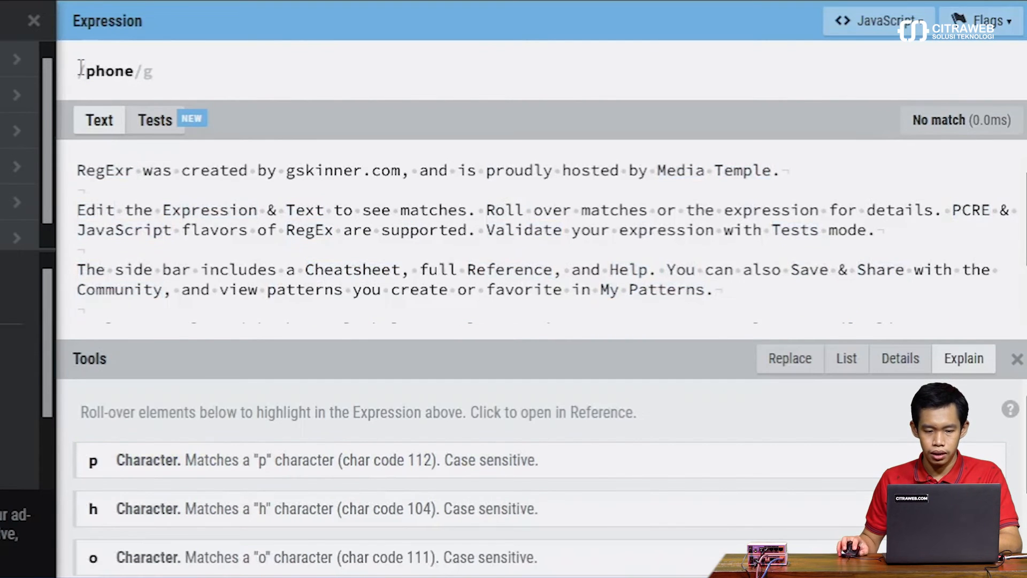
pyautogui.click(193, 205)
pyautogui.hotkey('ctrl', 'a')
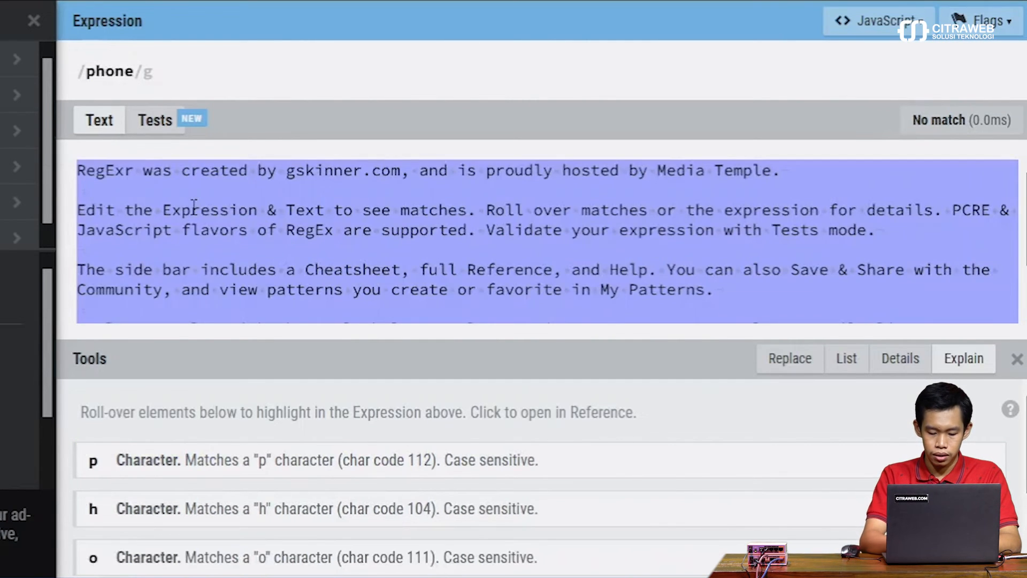
pyautogui.write('handphone')
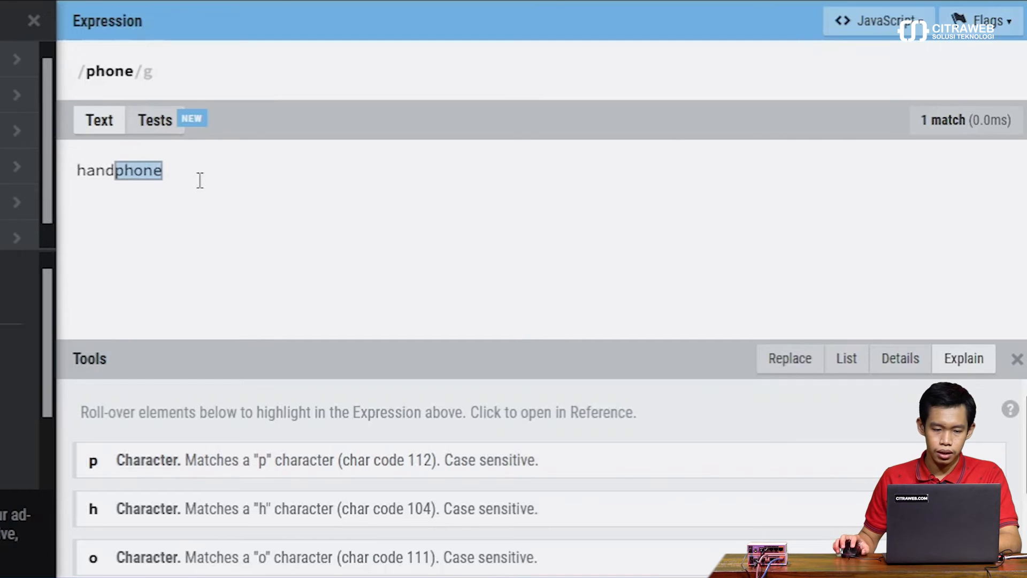
pyautogui.write('.com')
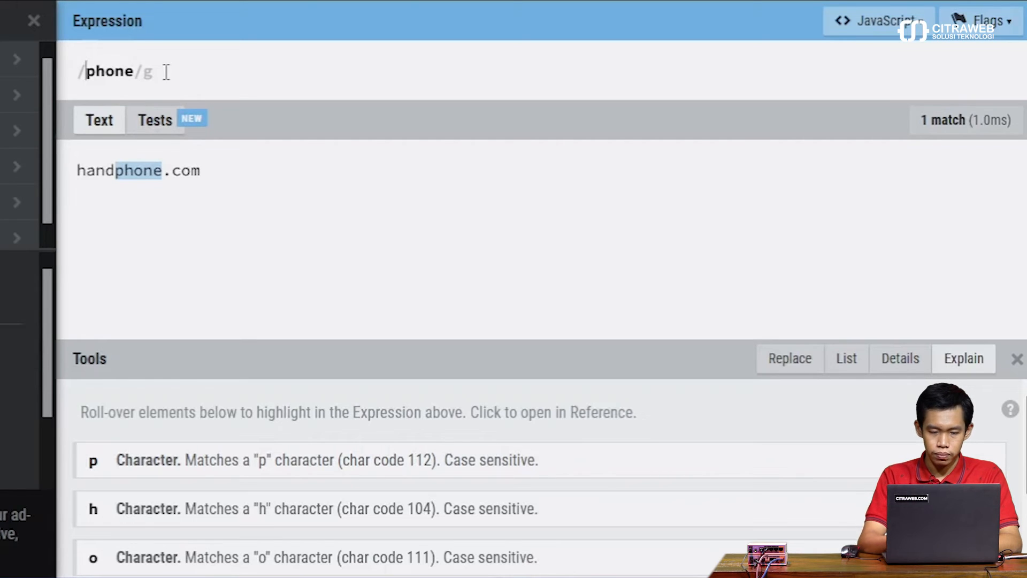
pyautogui.write('.')
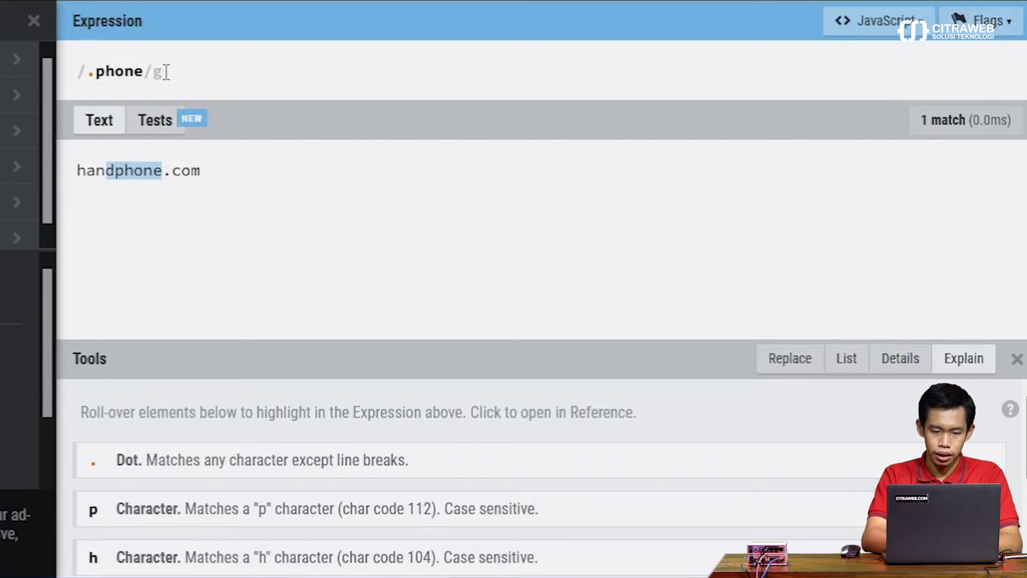
pyautogui.write('*')
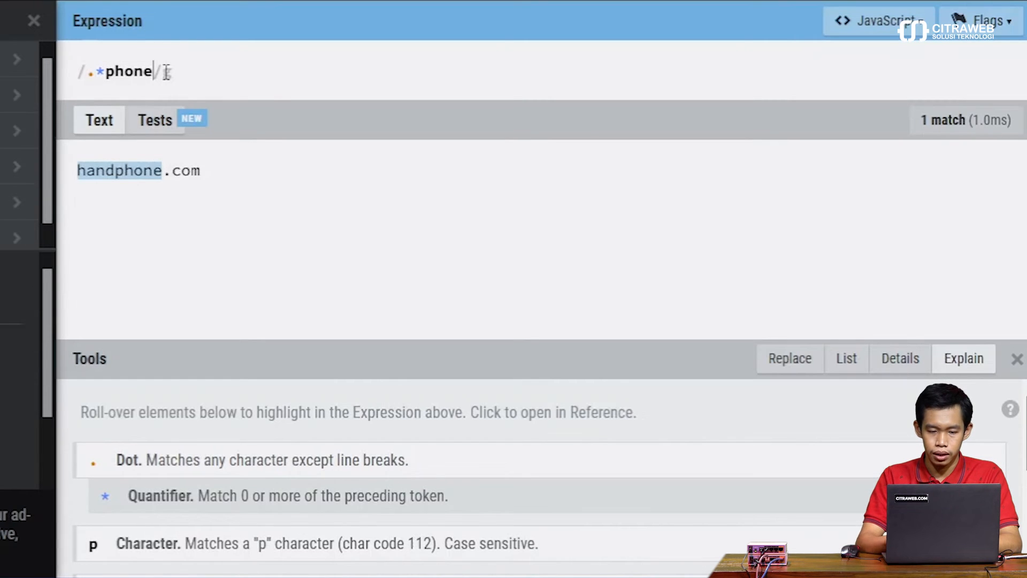
pyautogui.write('.*')
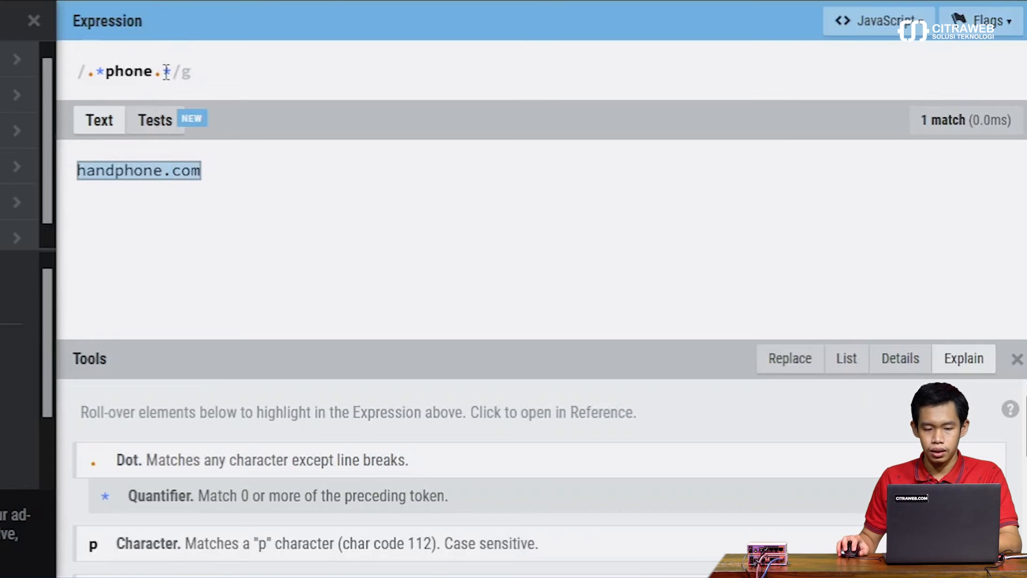
# Step: Extend the expression to .*phone.* and add telephone.com to the test text
pyautogui.click(218, 169)
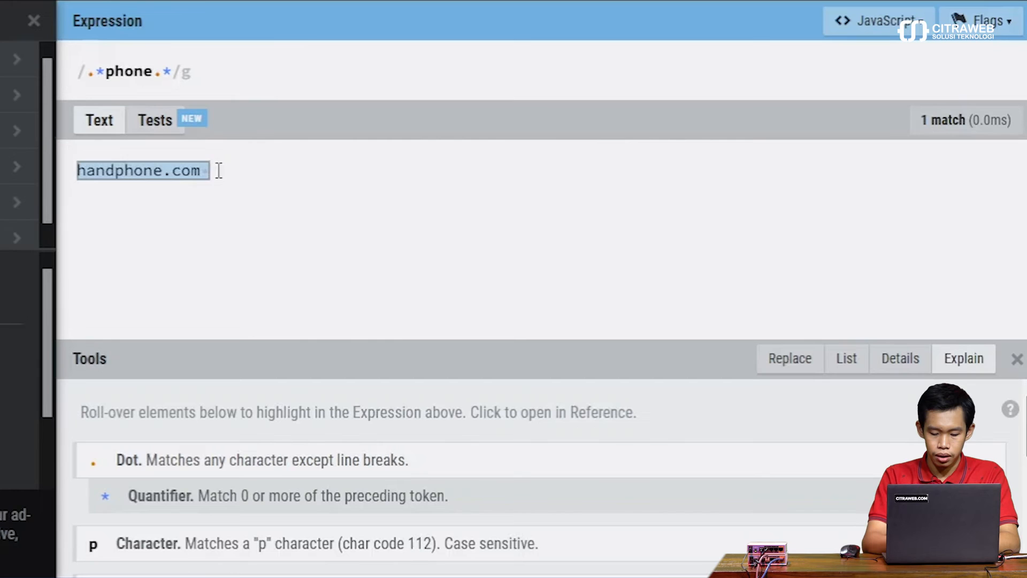
pyautogui.write('telephone.com')
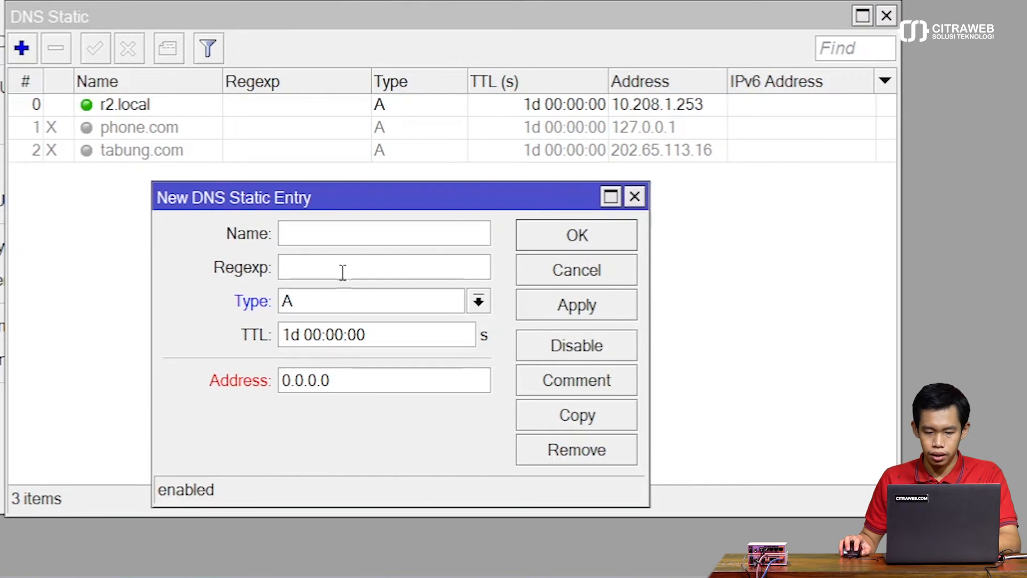
# Step: In WinBox, give the new static DNS entry the regexp .*phone.* and the address 127.0.0.1, and save it
pyautogui.click(343, 271)
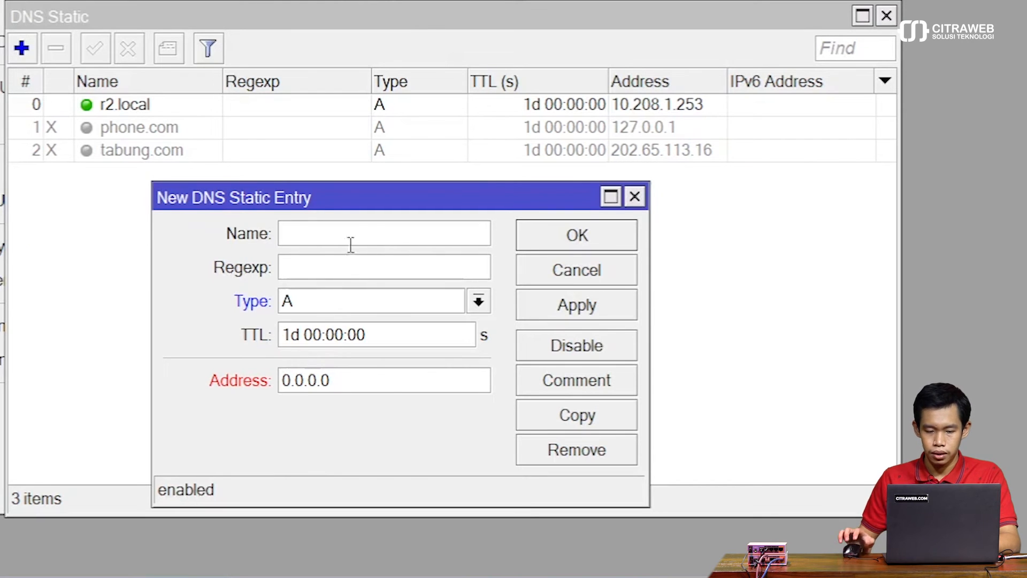
pyautogui.write('.*')
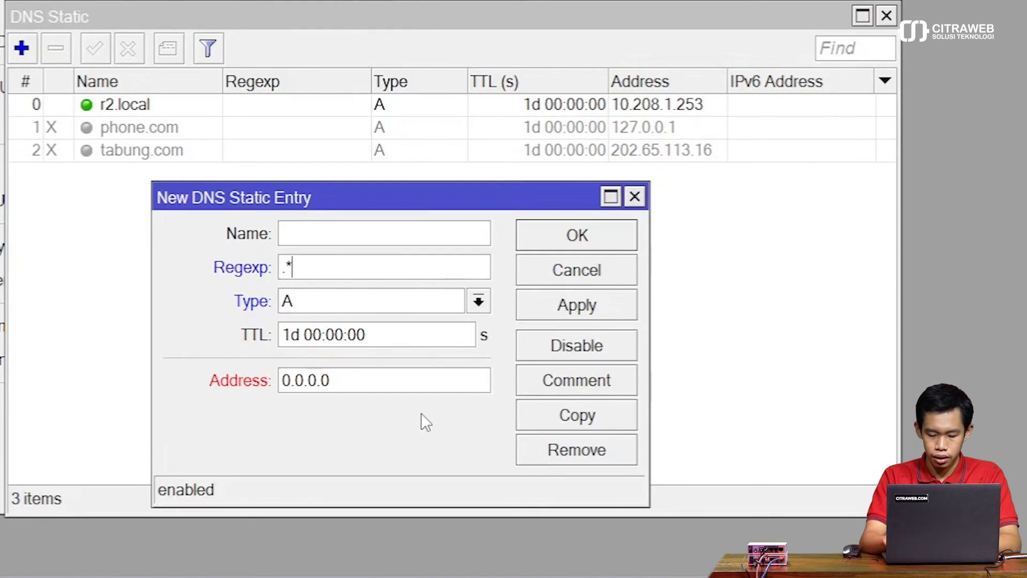
pyautogui.write('phone')
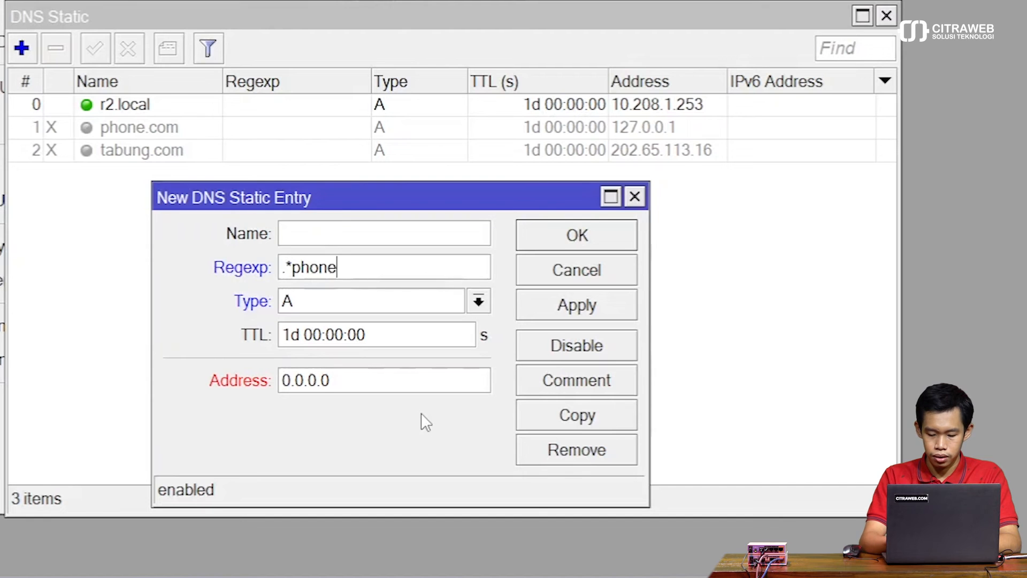
pyautogui.write('.*')
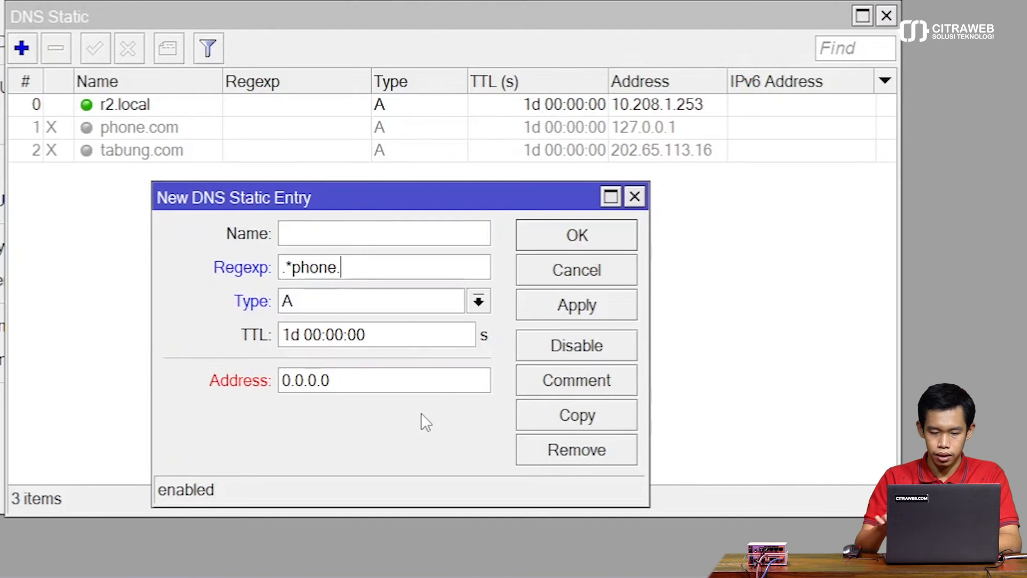
pyautogui.doubleClick(389, 381)
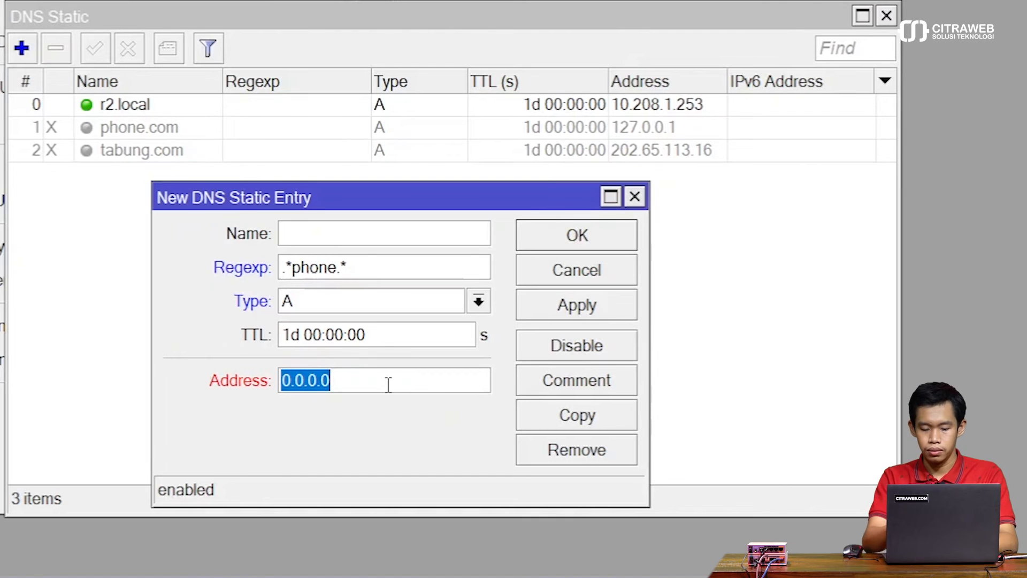
pyautogui.write('127')
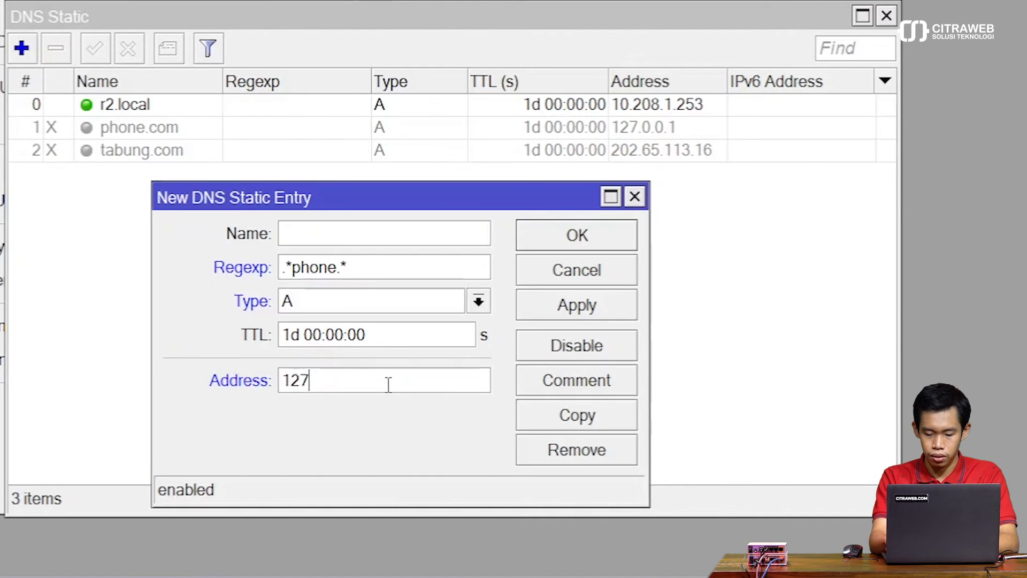
pyautogui.write('.0.0.1')
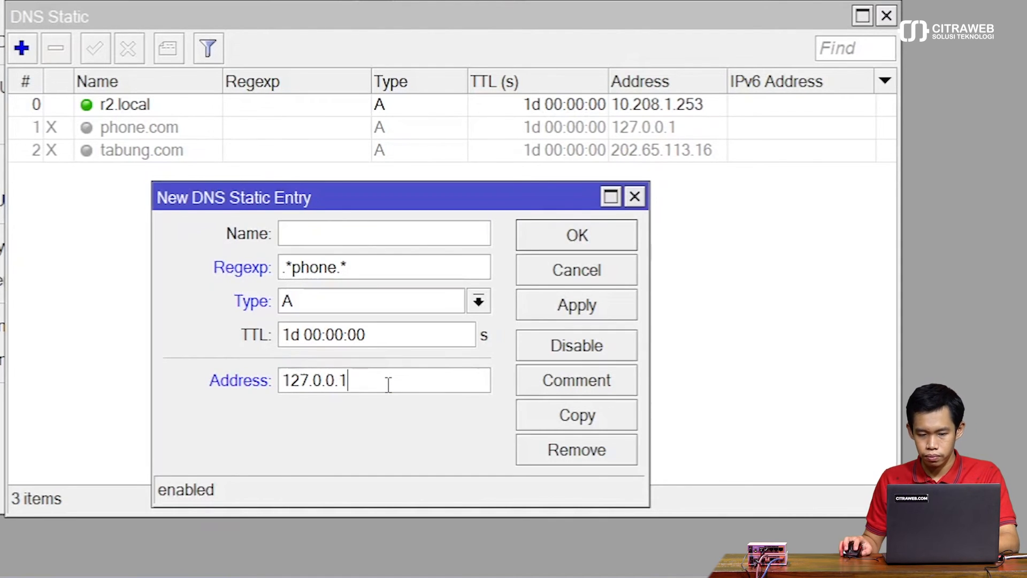
pyautogui.click(535, 245)
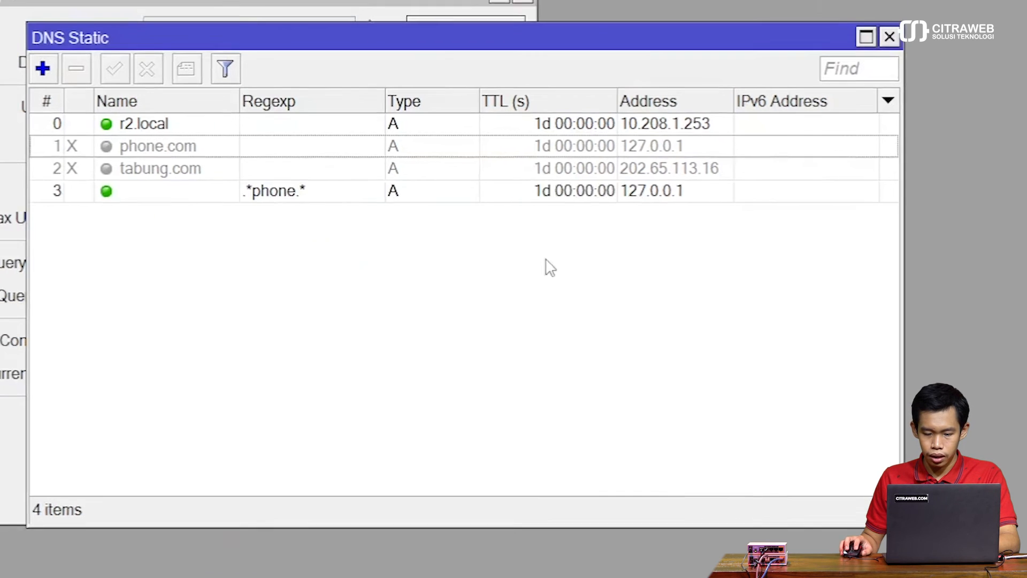
# Step: Switch to PowerShell, clear the screen and run "dig handphone.com"
pyautogui.hotkey('alt', 'Tab')
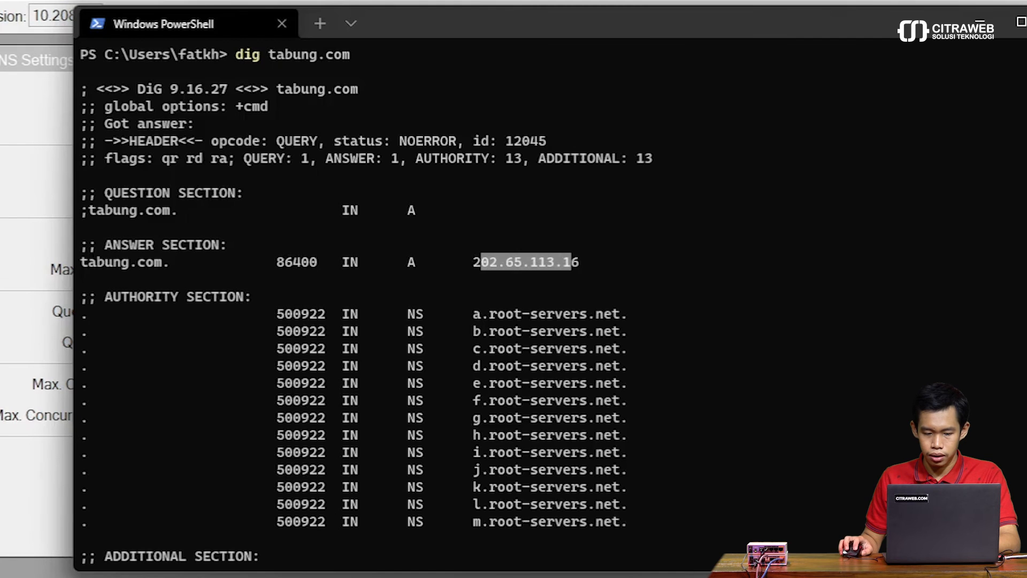
pyautogui.click(799, 389)
pyautogui.scroll(-13, 798, 388)
pyautogui.hotkey('ctrl', 'l')
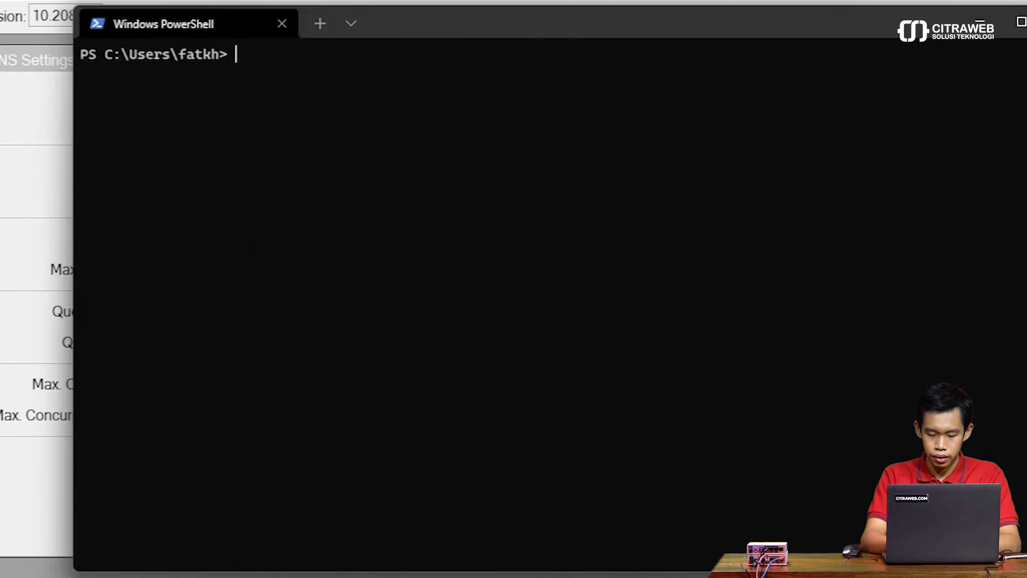
pyautogui.write('dig hand')
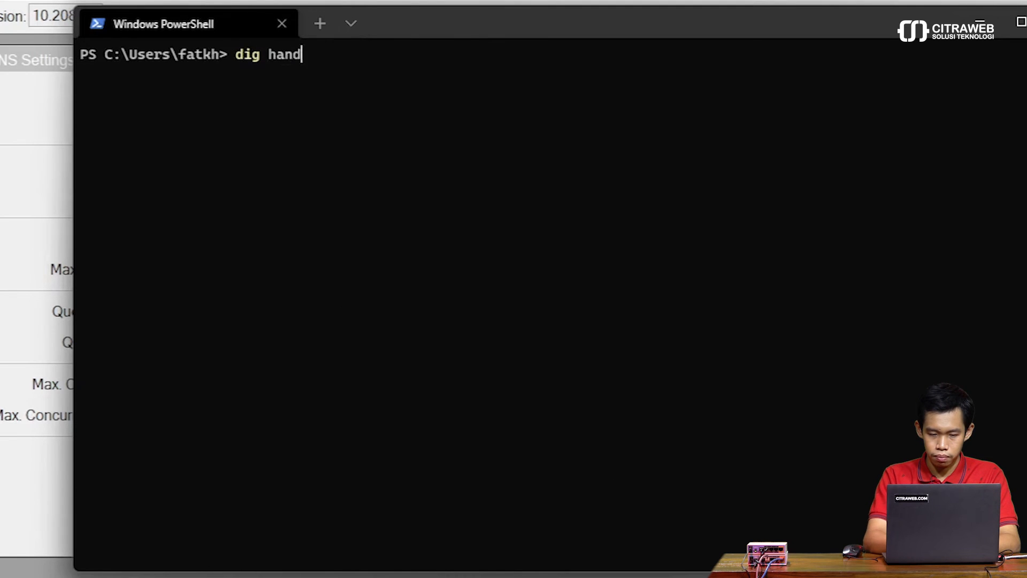
pyautogui.write('phone.com')
pyautogui.press('Return')
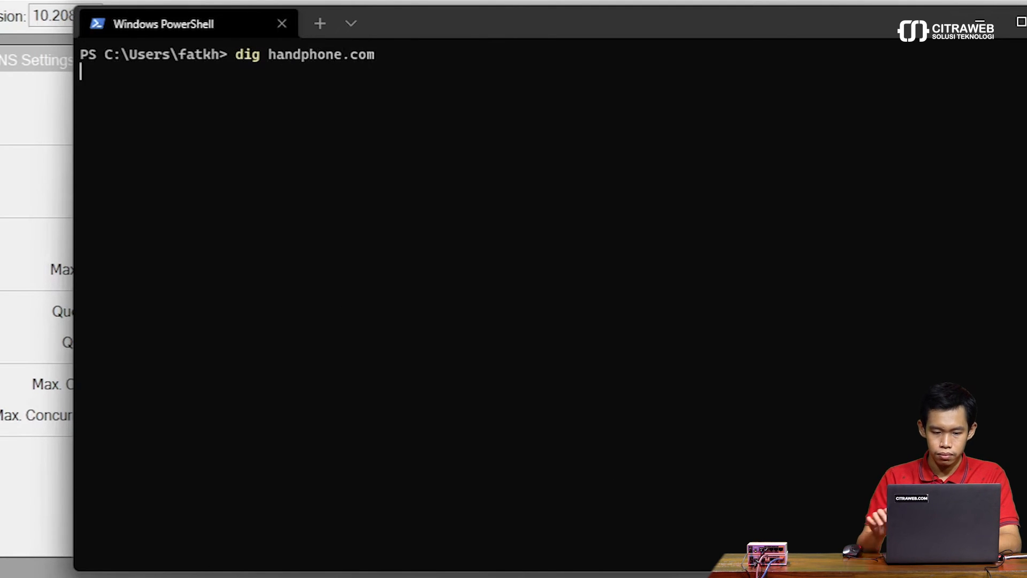
# Step: Examine the answer section of the handphone.com lookup
pyautogui.scroll(5, 578, 404)
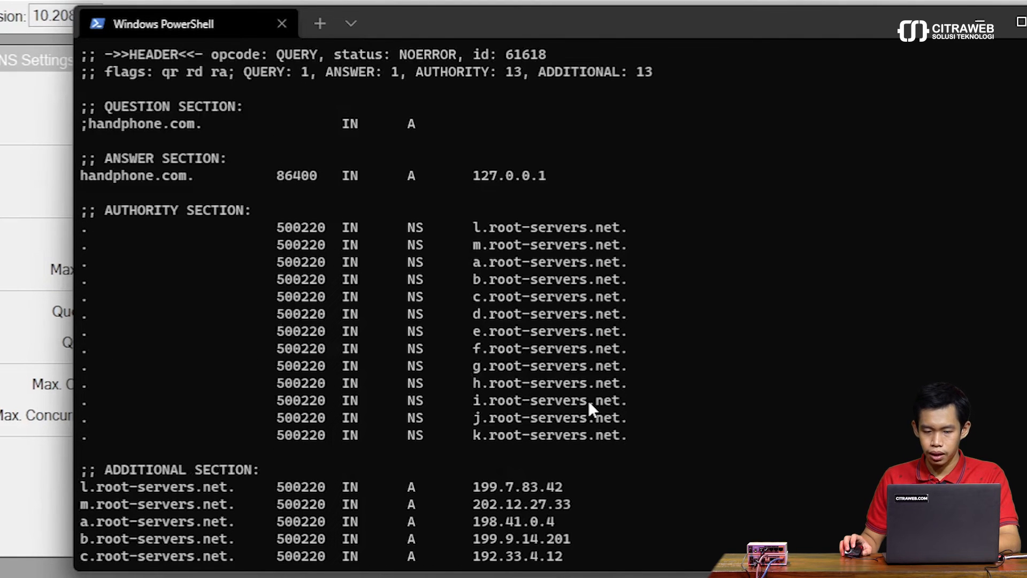
pyautogui.scroll(2, 589, 404)
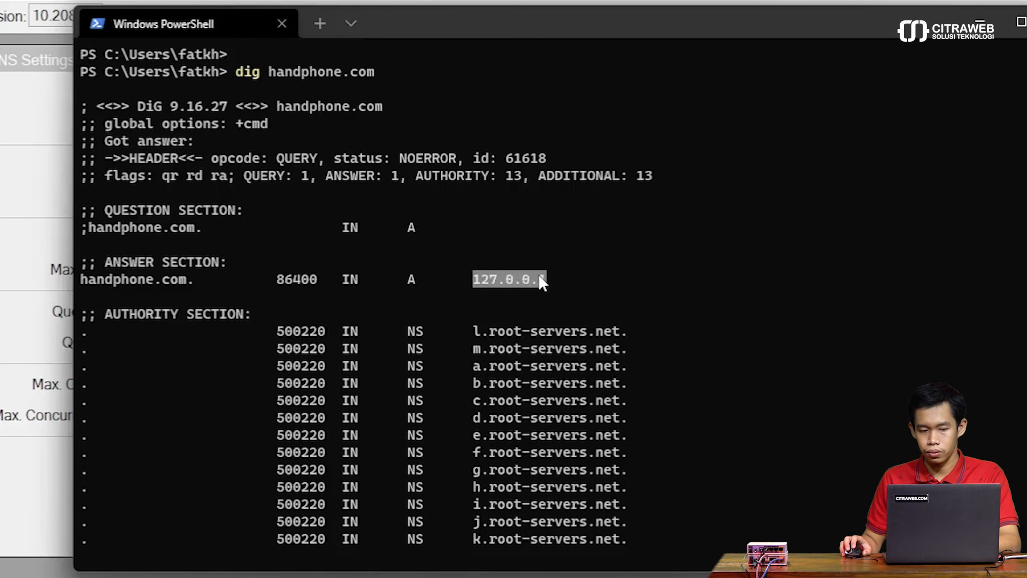
pyautogui.scroll(-8, 539, 277)
# Step: Run "dig hihihiphone.com" and check the address in its answer section
pyautogui.write('dig hhi')
pyautogui.press('BackSpace')
pyautogui.press('BackSpace')
pyautogui.write('ihihiphone.com')
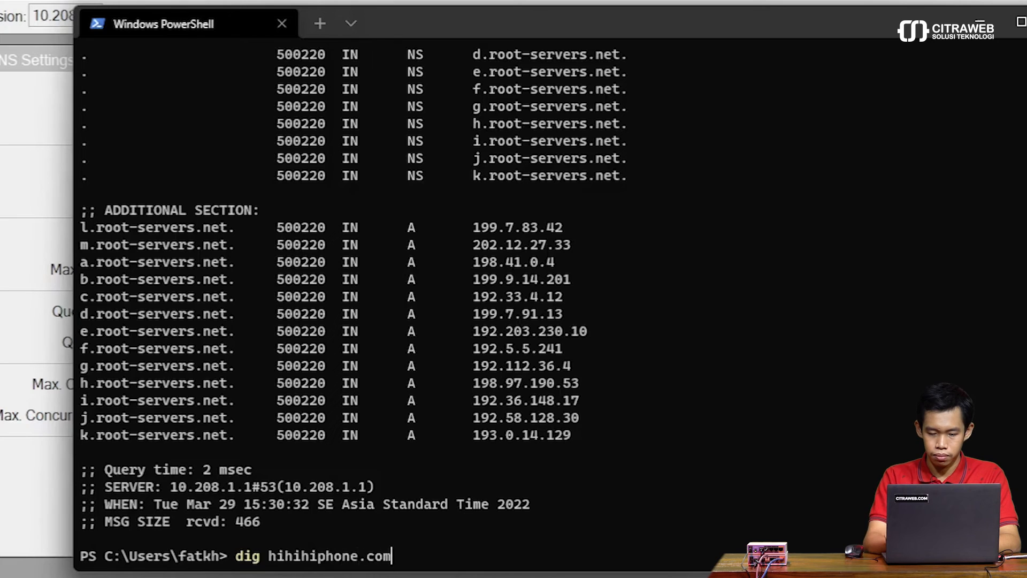
pyautogui.press('Return')
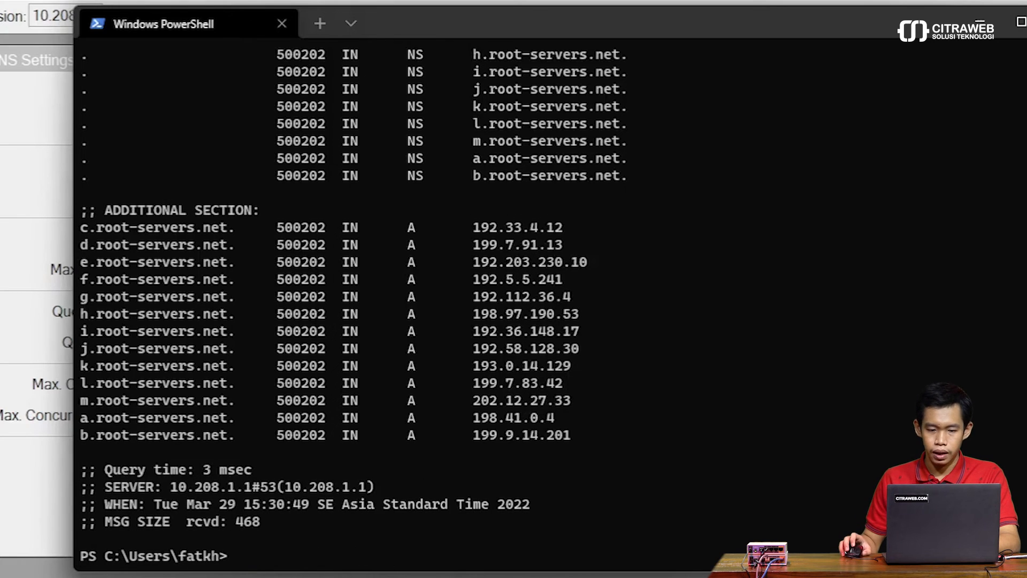
pyautogui.scroll(6, 589, 284)
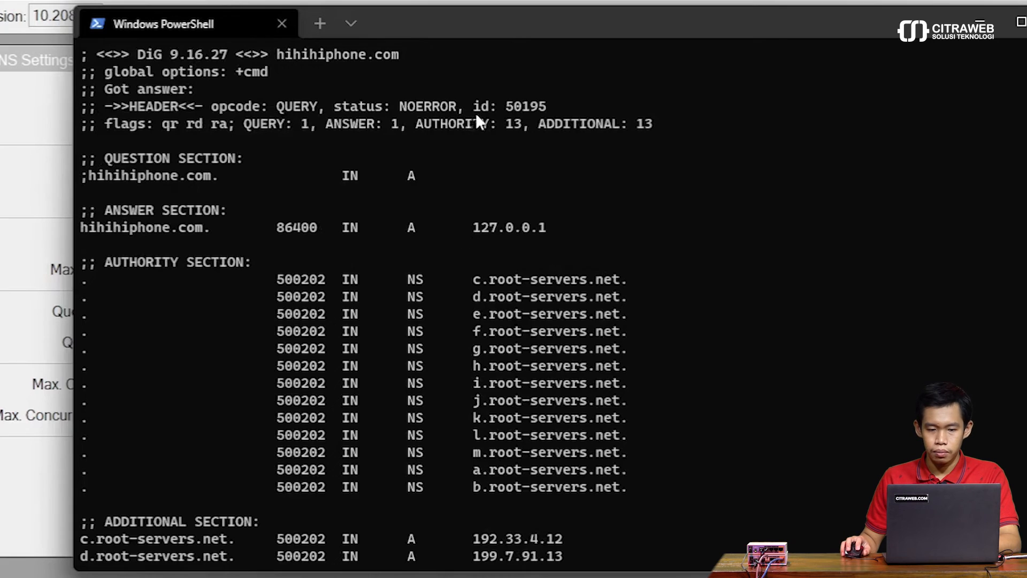
# Step: Switch to WinBox and add a static DNS entry with regexp .*tabung.* and address mikrotik.co.id
pyautogui.moveTo(529, 22); pyautogui.dragTo(496, 237)
pyautogui.click(402, 107)
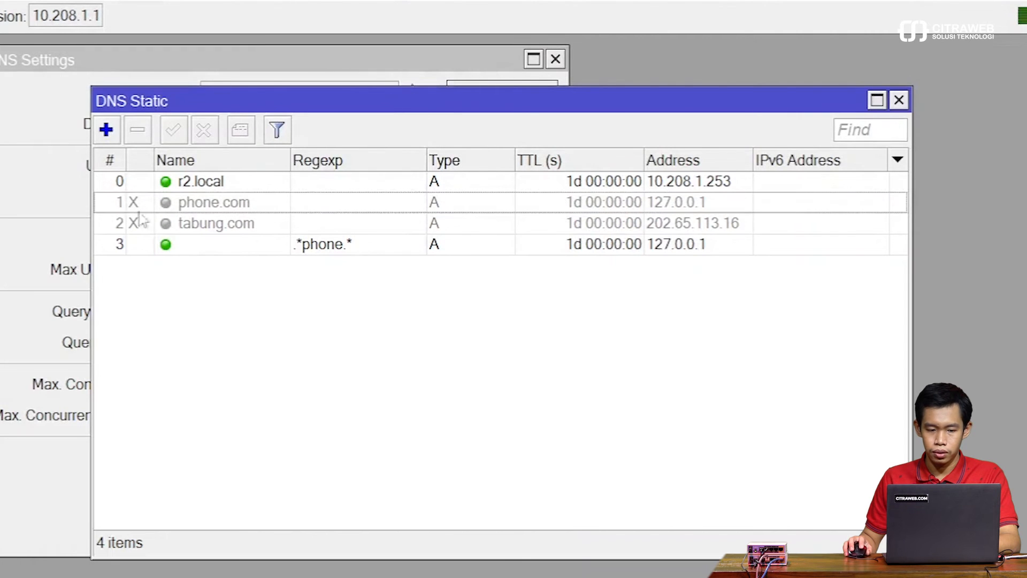
pyautogui.click(106, 129)
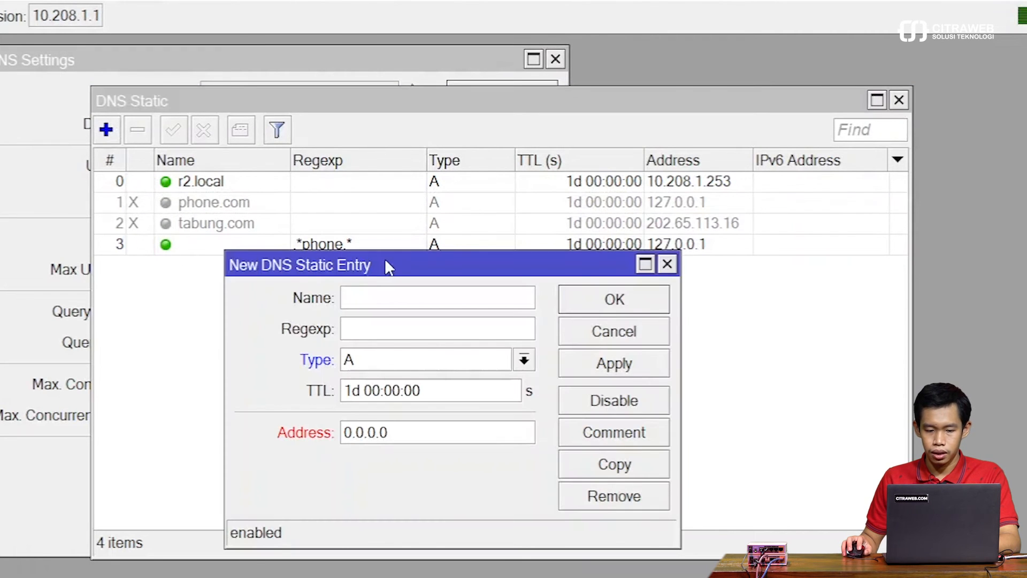
pyautogui.click(368, 327)
pyautogui.write('.*tabung.*')
pyautogui.press('Tab')
pyautogui.press('Tab')
pyautogui.press('Tab')
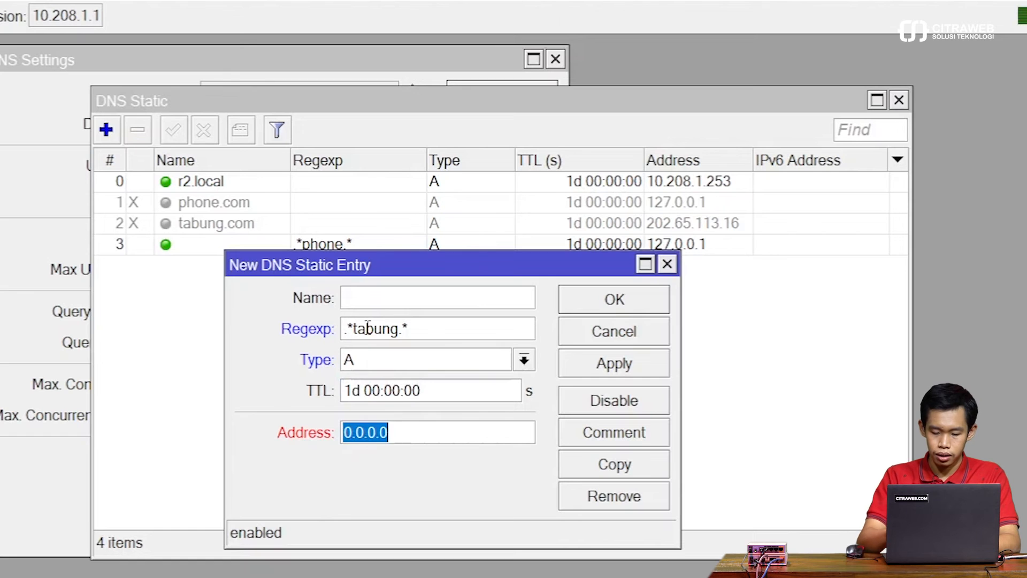
pyautogui.write('mikro')
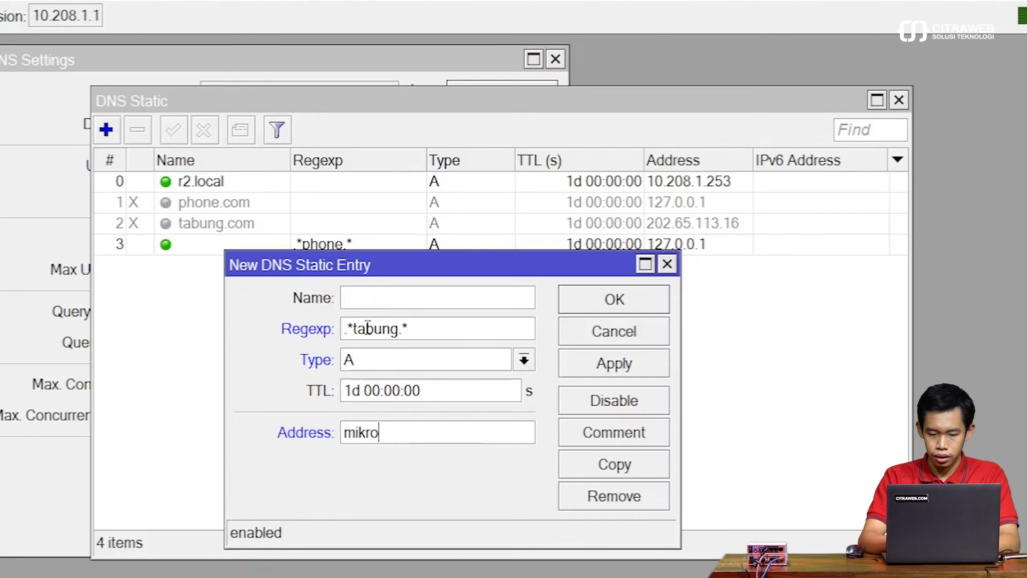
pyautogui.write('tik.co.id')
pyautogui.press('Return')
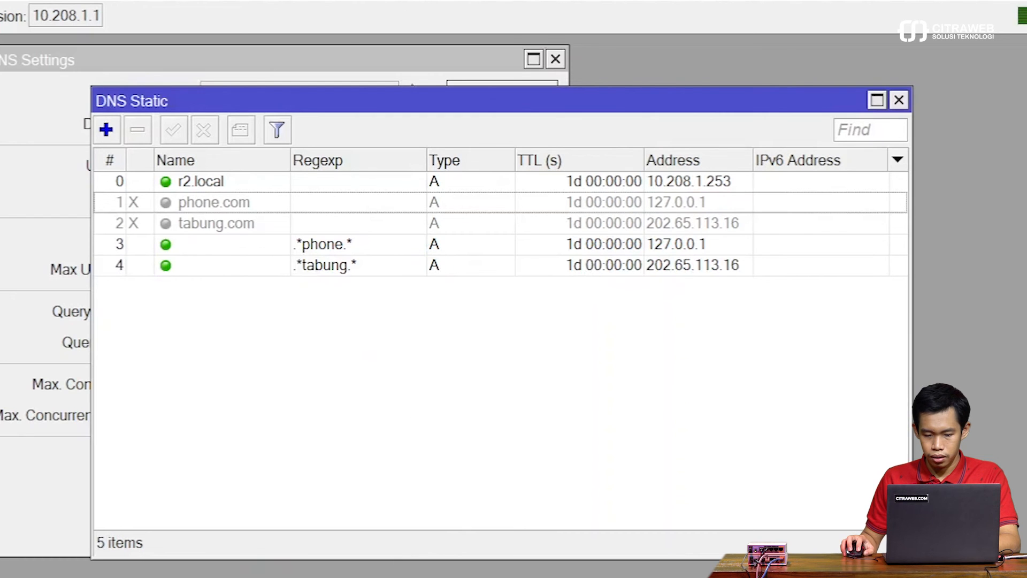
# Step: Switch to PowerShell, clear the screen, run "dig tabungmerah.com" and check the answer address
pyautogui.moveTo(397, 575)
pyautogui.click(407, 524)
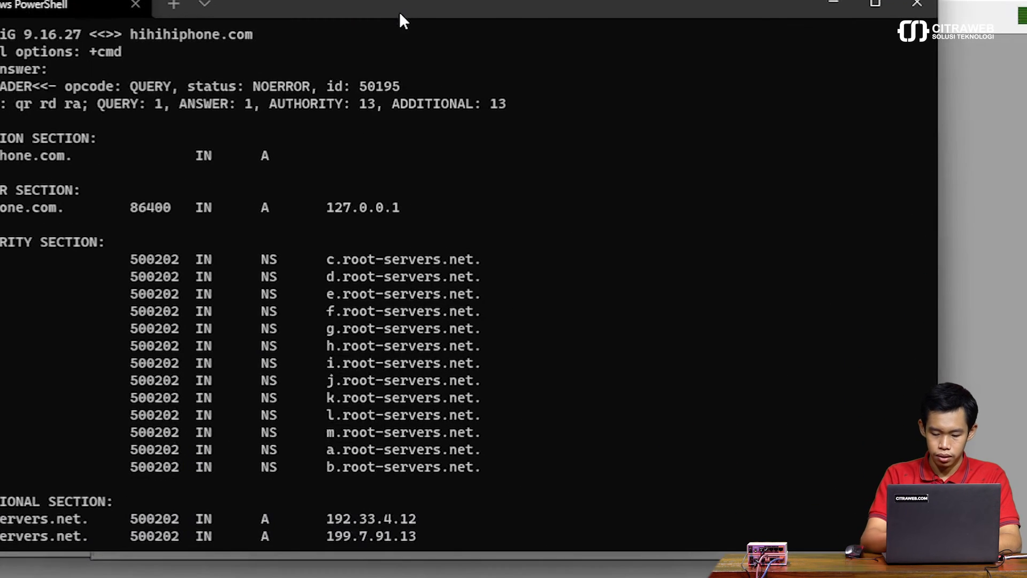
pyautogui.hotkey('ctrl', 'l')
pyautogui.write('dig ')
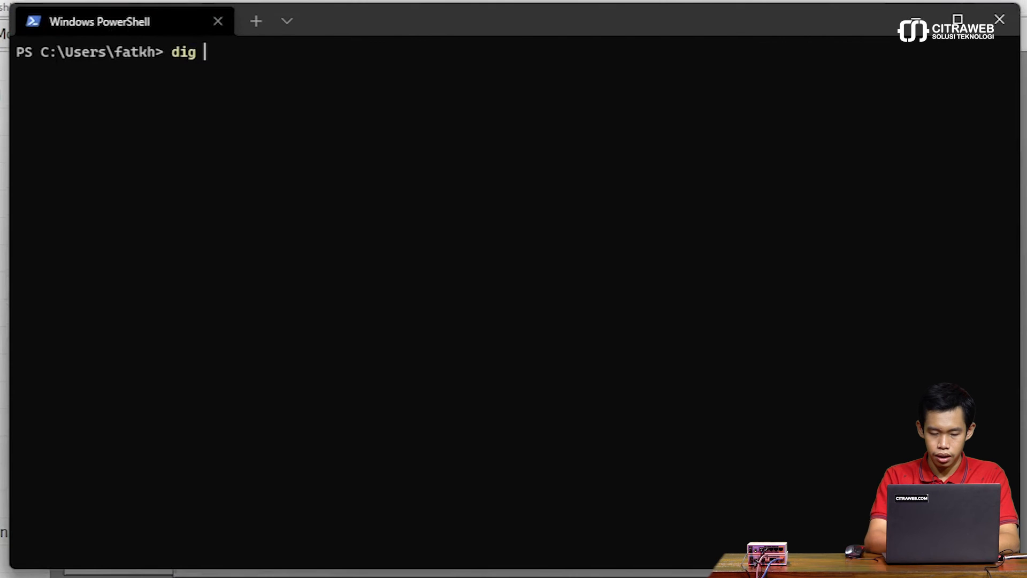
pyautogui.write('tabungmerah')
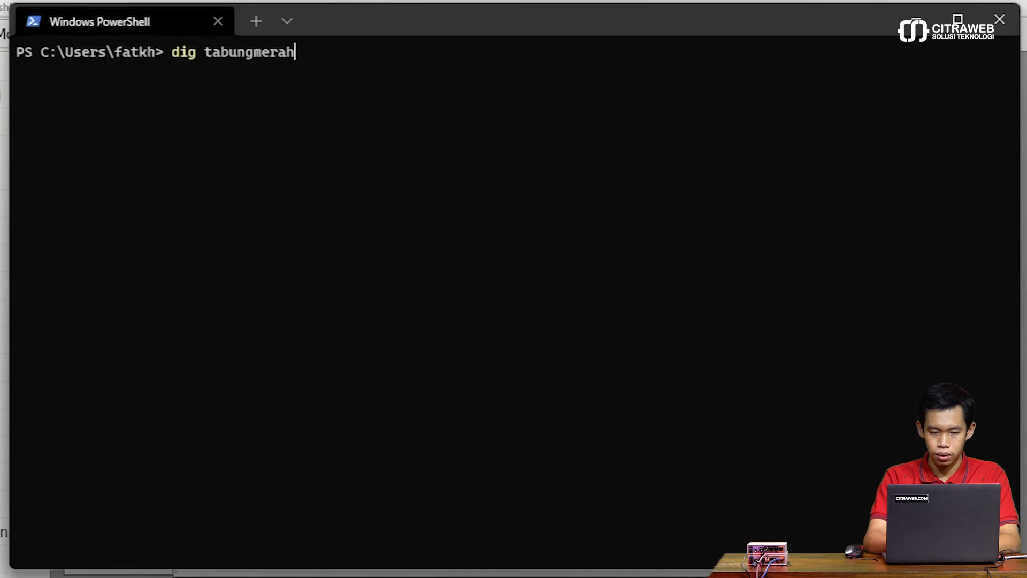
pyautogui.write('.com')
pyautogui.press('Return')
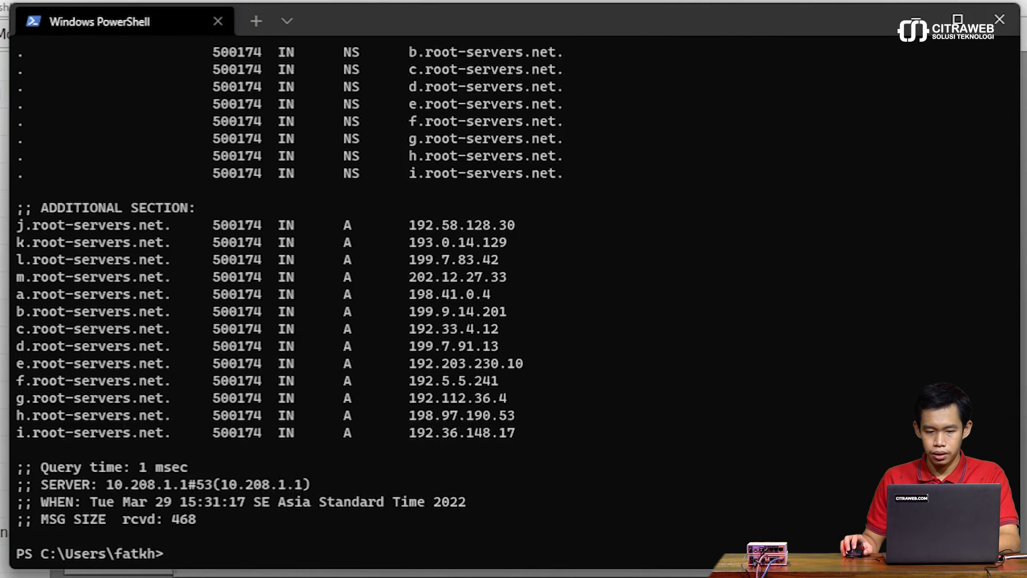
pyautogui.scroll(7, 457, 224)
pyautogui.moveTo(407, 277); pyautogui.dragTo(536, 289)
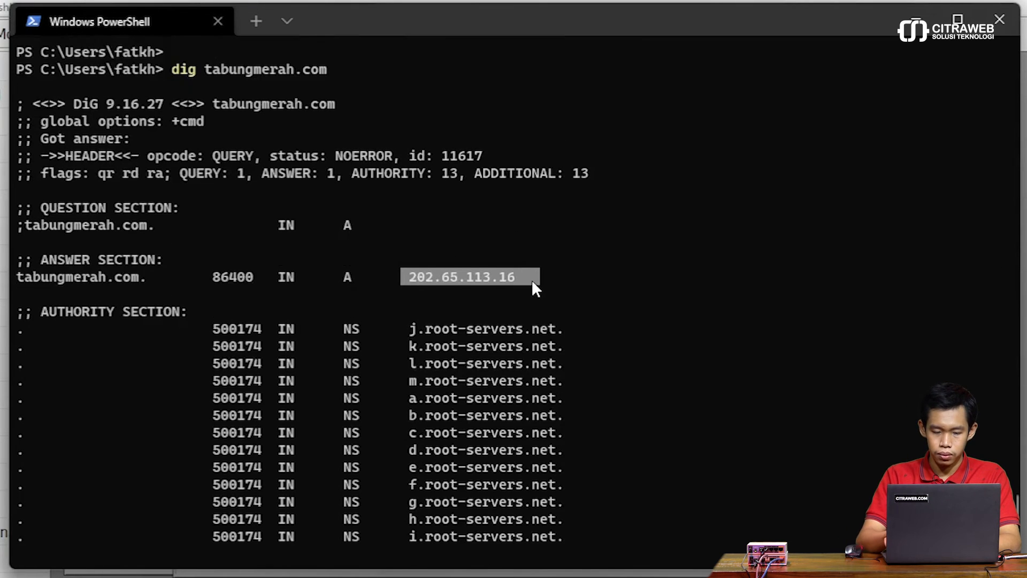
# Step: Reuse the last lookup command with the domain extended to tabungmerahmuda.com and check its answer section
pyautogui.press('Up')
pyautogui.press('Left')
pyautogui.press('Left')
pyautogui.press('Left')
pyautogui.write('muda')
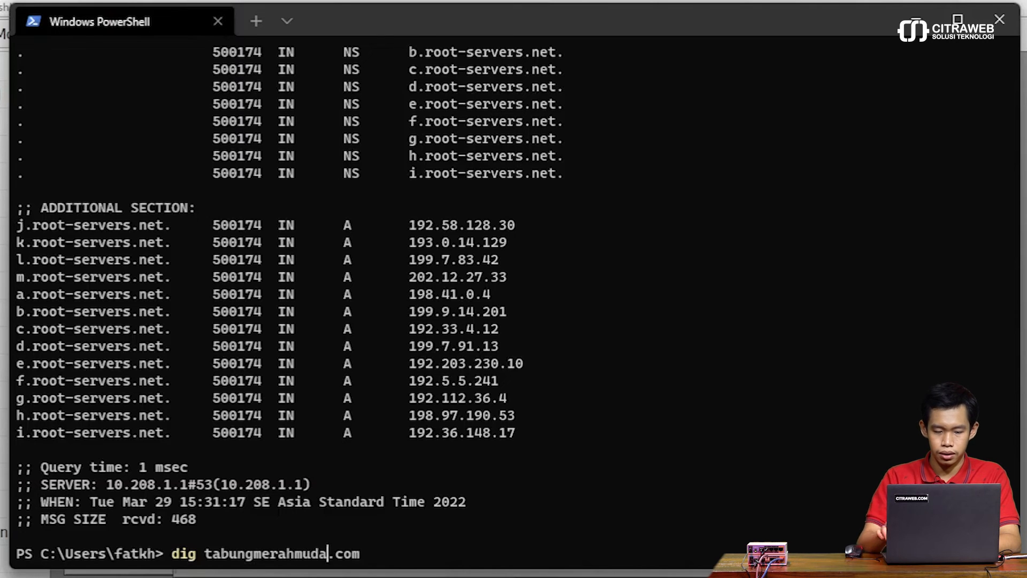
pyautogui.press('Return')
pyautogui.scroll(7, 460, 294)
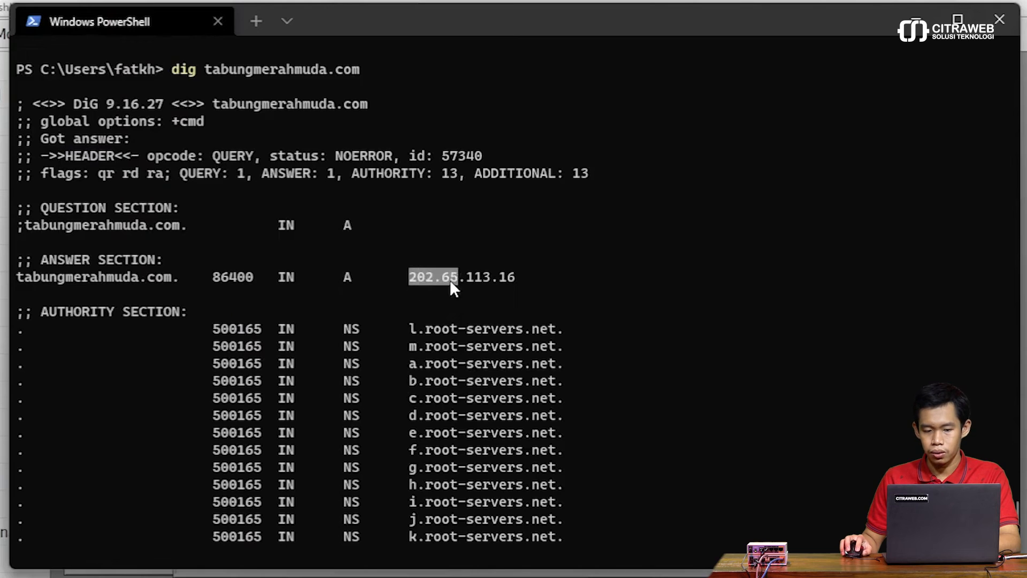
# Step: Run "dig initabung.net" and check the address in its answer section
pyautogui.scroll(-7, 640, 290)
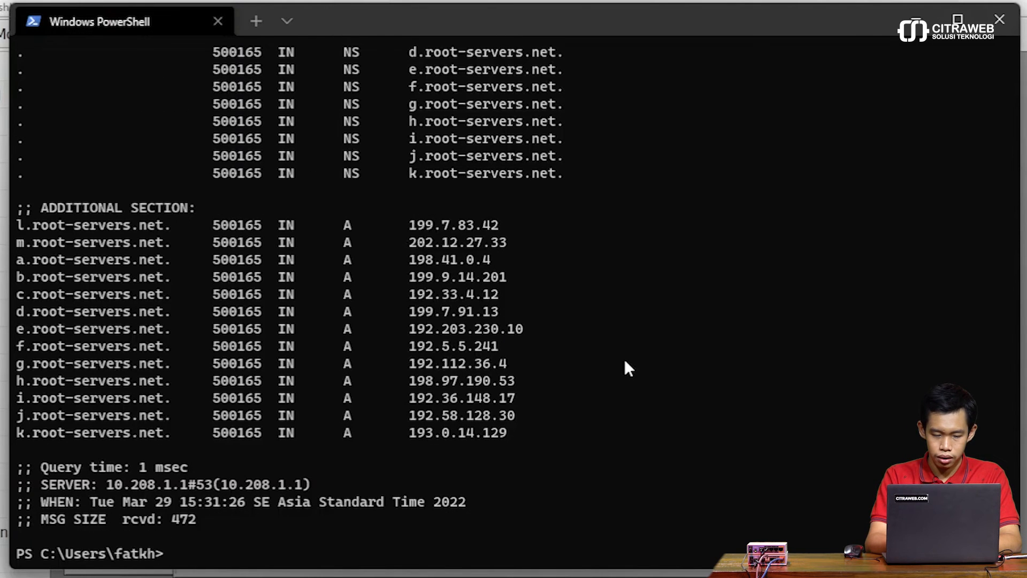
pyautogui.write('dig ')
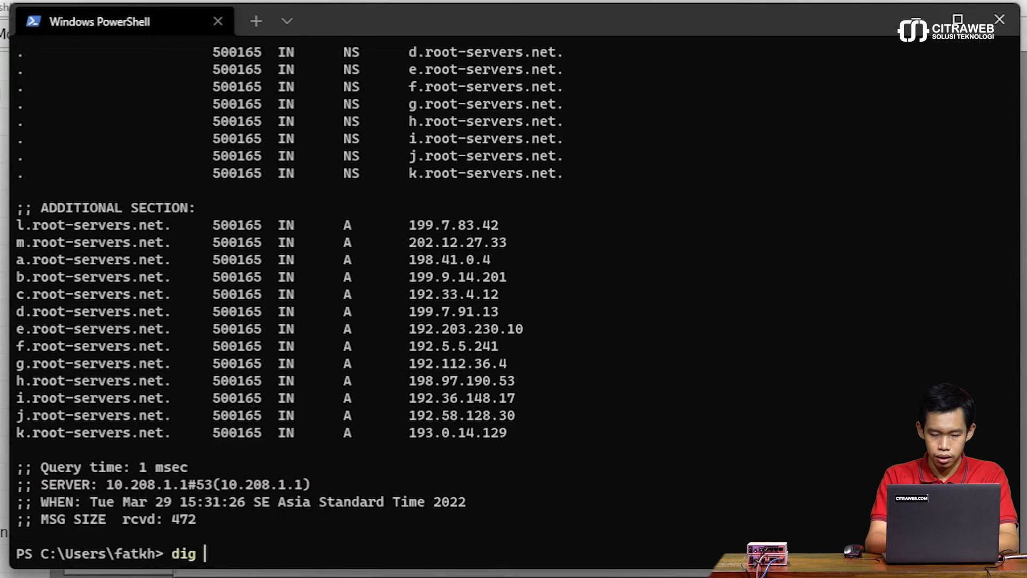
pyautogui.write('initabung.')
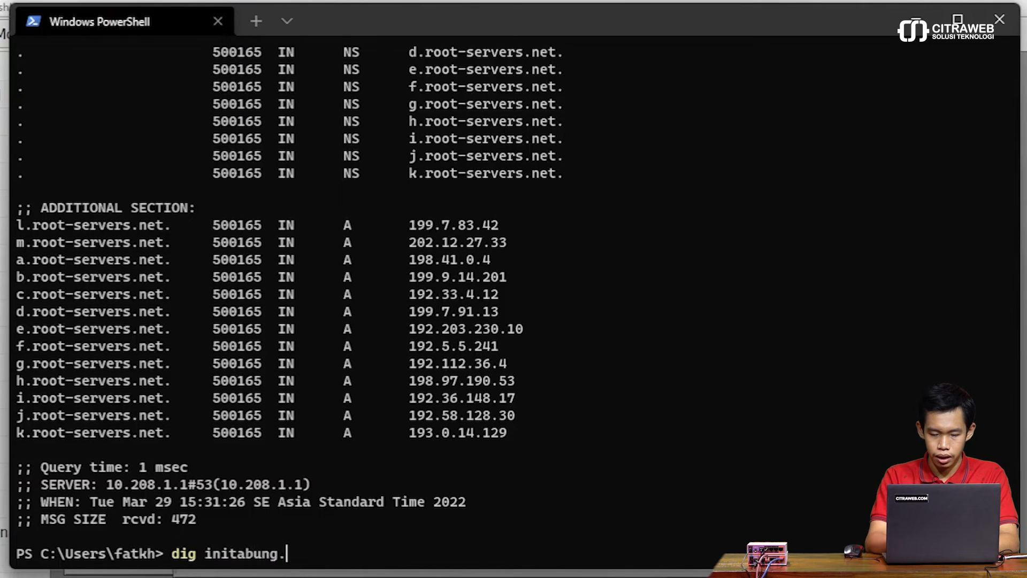
pyautogui.write('net')
pyautogui.press('Return')
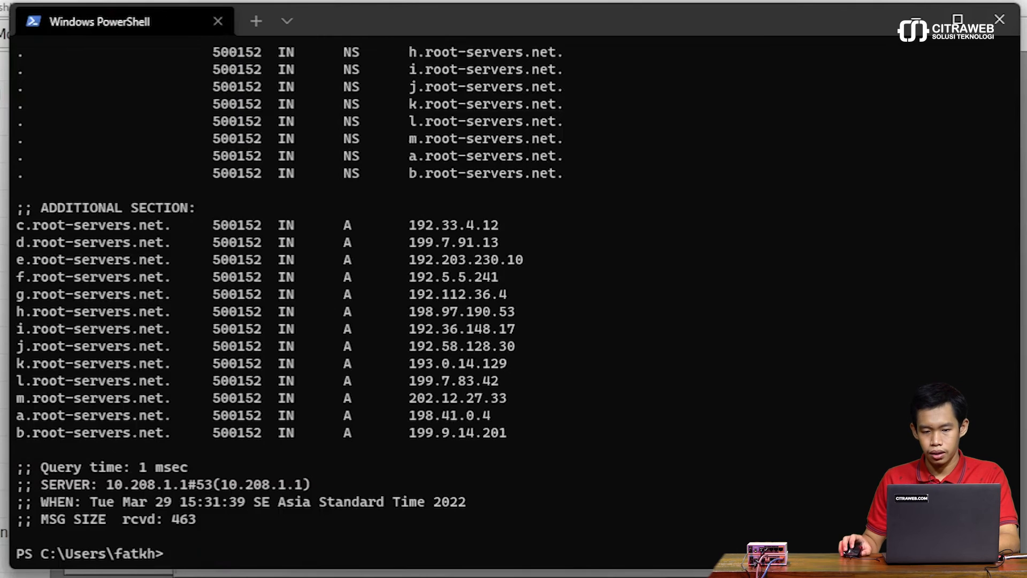
pyautogui.scroll(7, 659, 343)
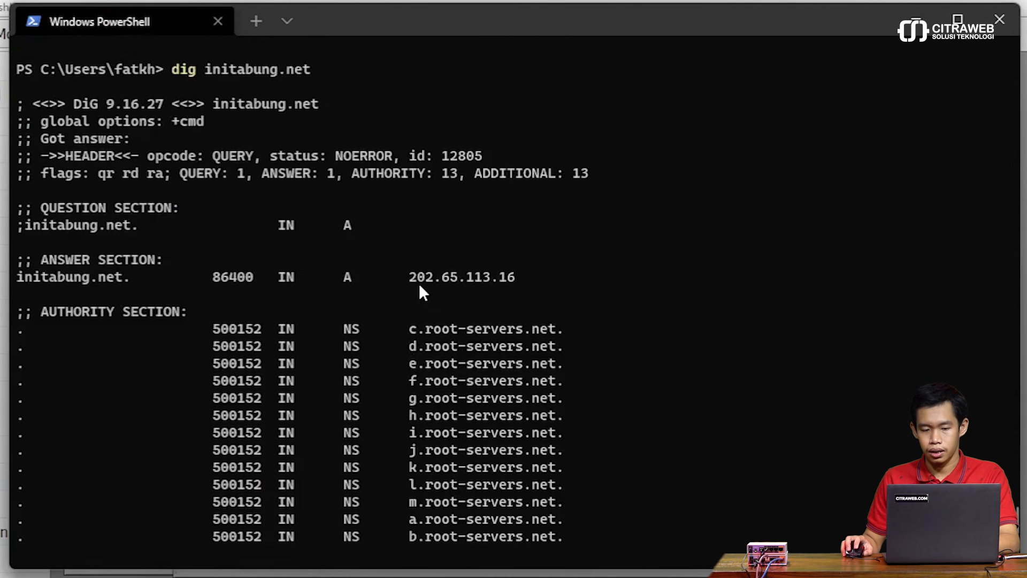
# Step: Switch to WinBox, close the static DNS list and open the DNS cache to examine its records
pyautogui.moveTo(417, 36); pyautogui.dragTo(465, 309)
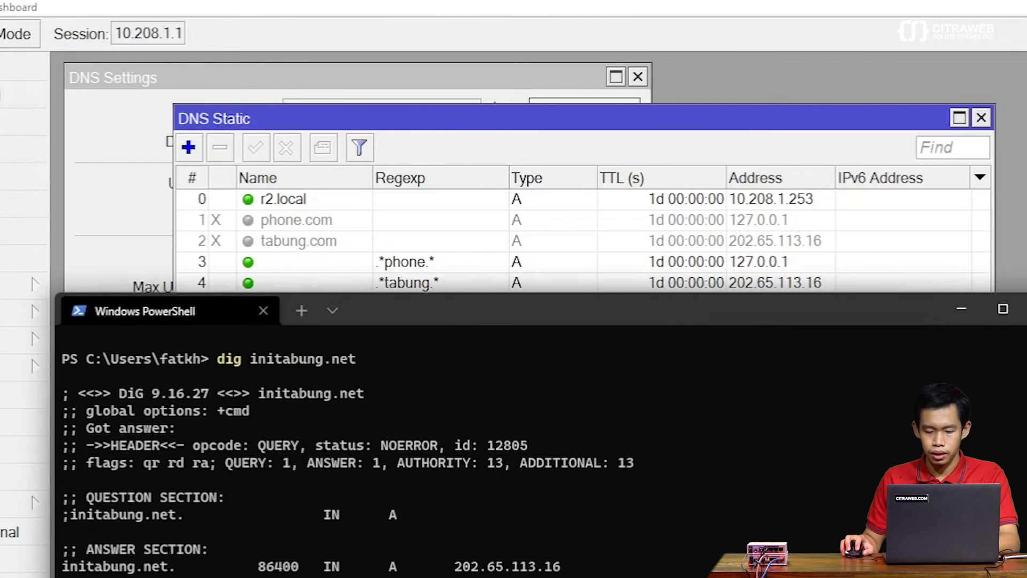
pyautogui.click(522, 535)
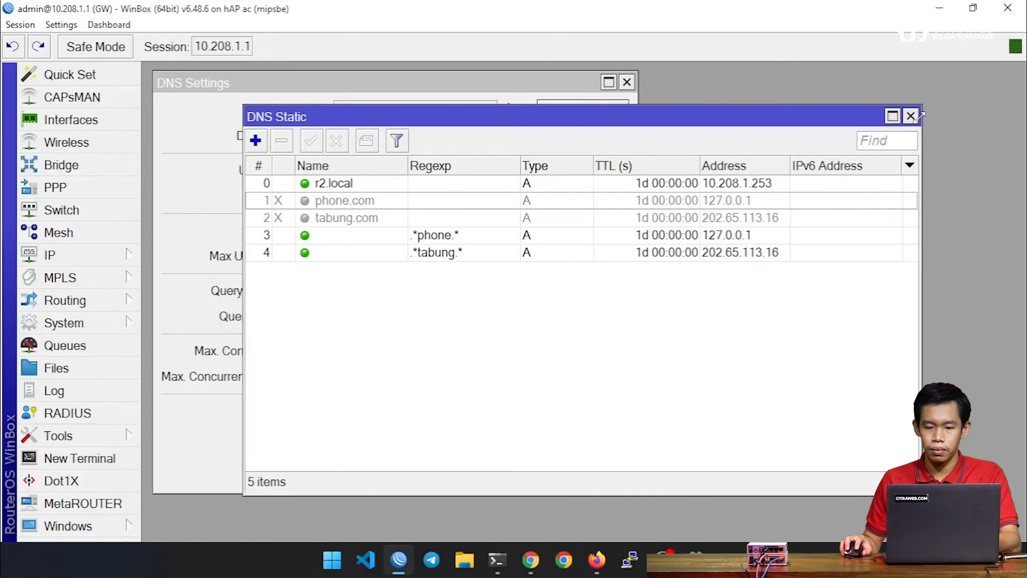
pyautogui.click(911, 116)
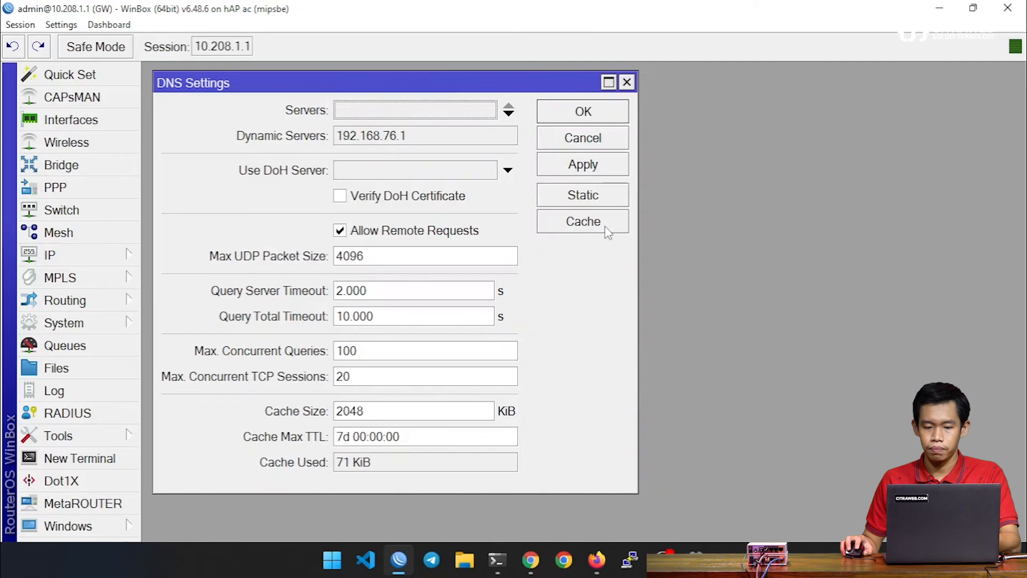
pyautogui.click(583, 222)
pyautogui.scroll(-3, 685, 256)
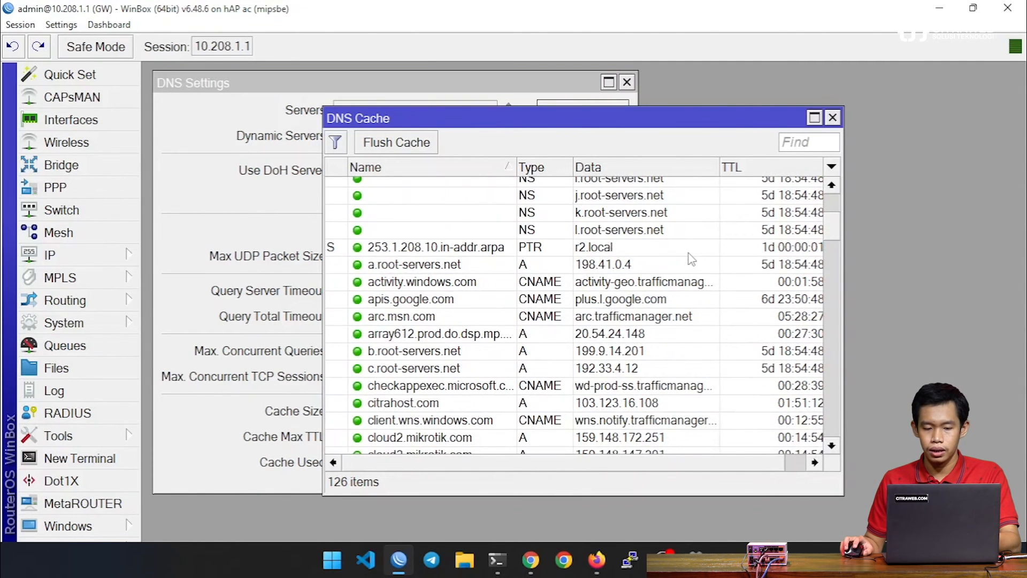
pyautogui.scroll(-4, 598, 356)
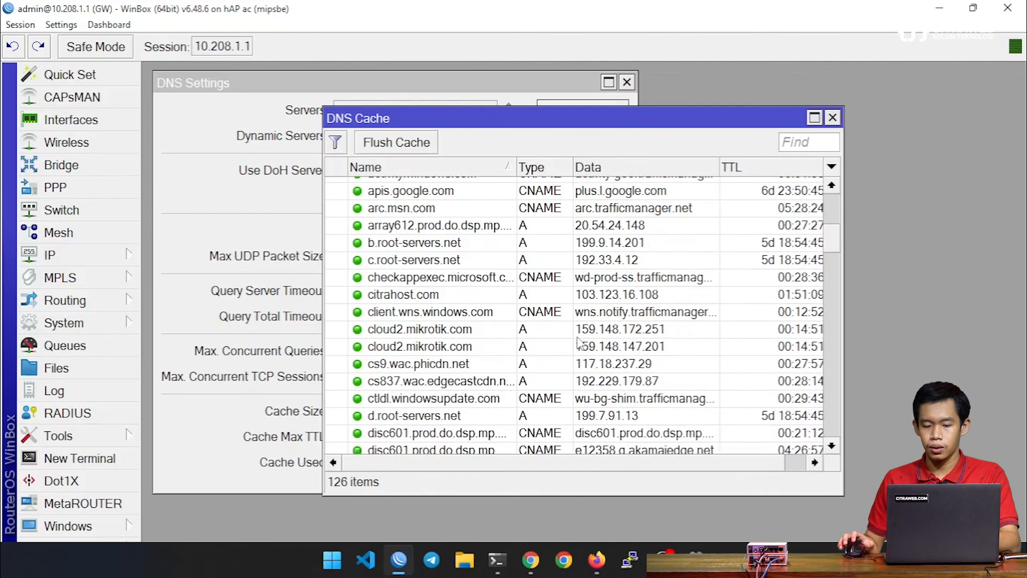